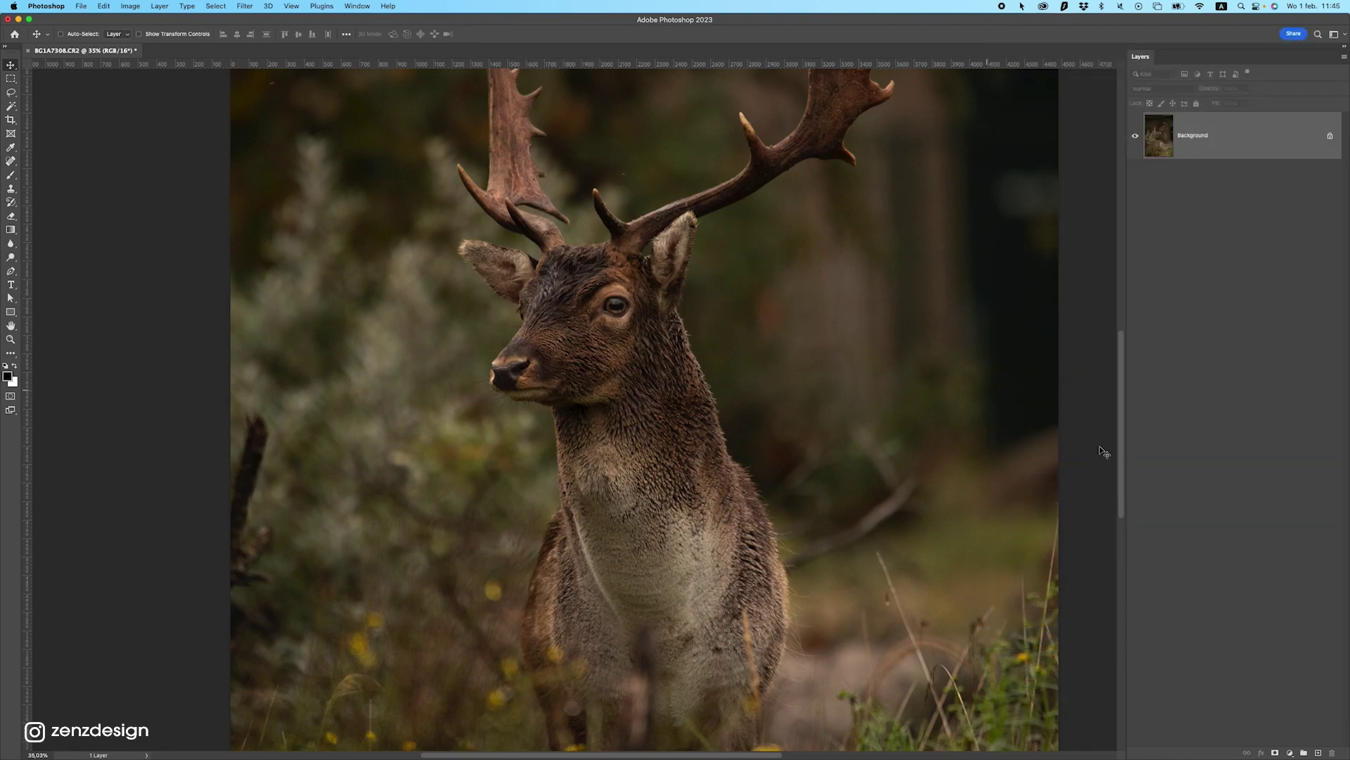
- Add a new layer above the deer photo, fill it with 50% gray and set its blend mode to Overlay
left_click(1317, 751)
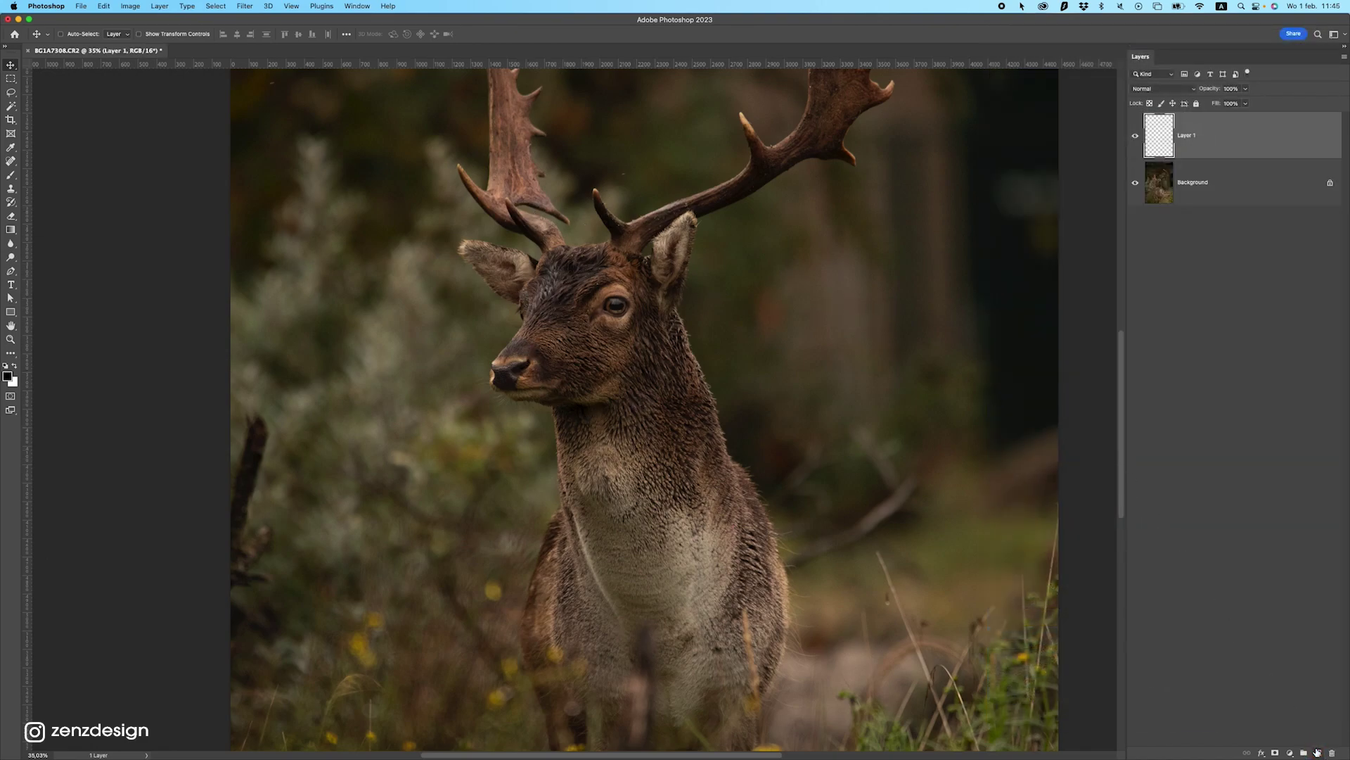
left_click(104, 7)
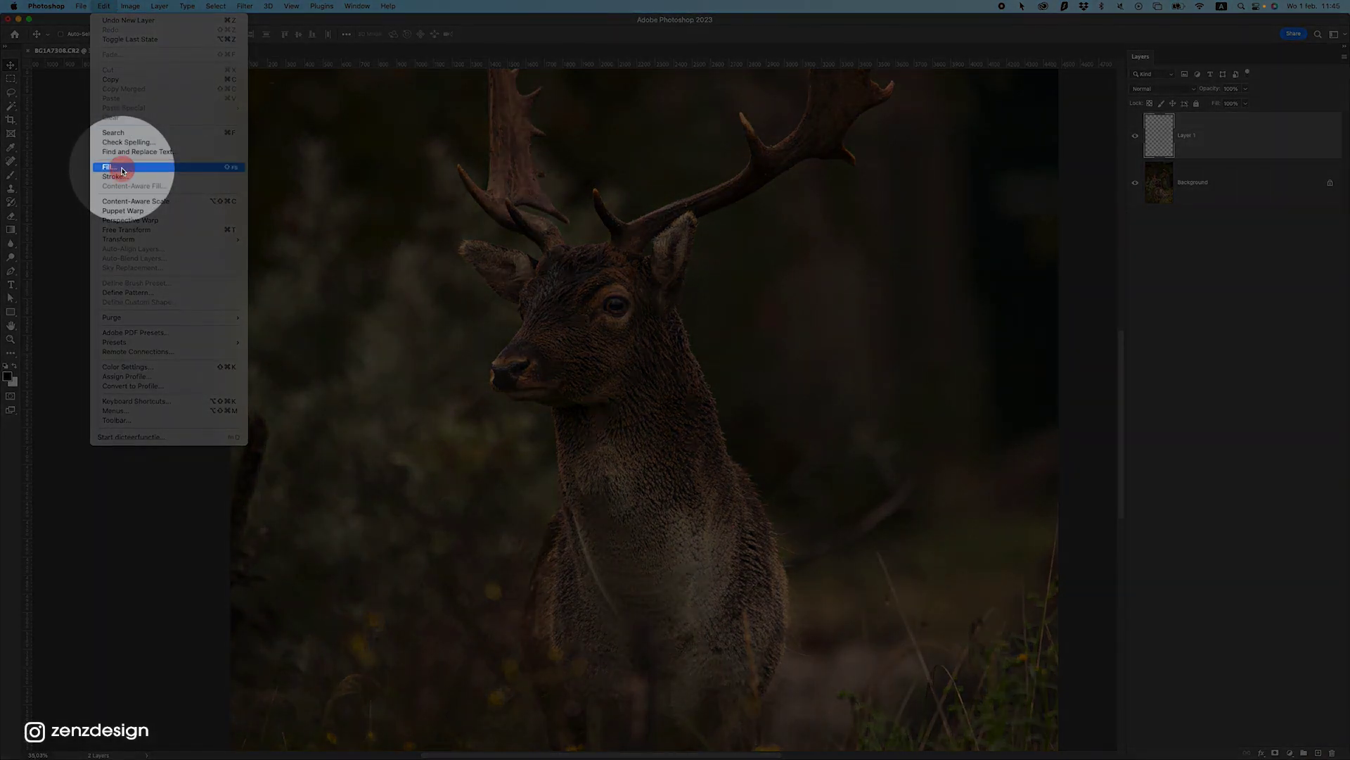
left_click(122, 170)
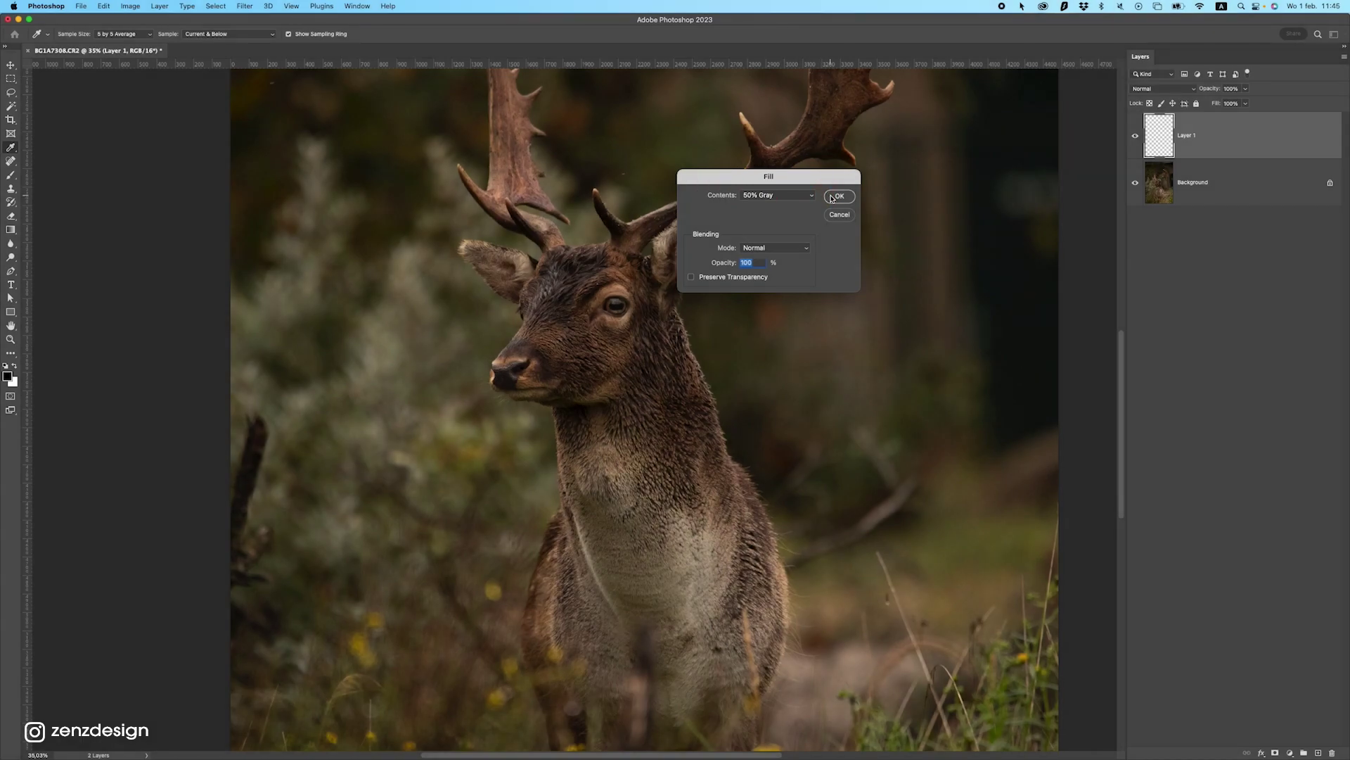
key("Return")
key("v")
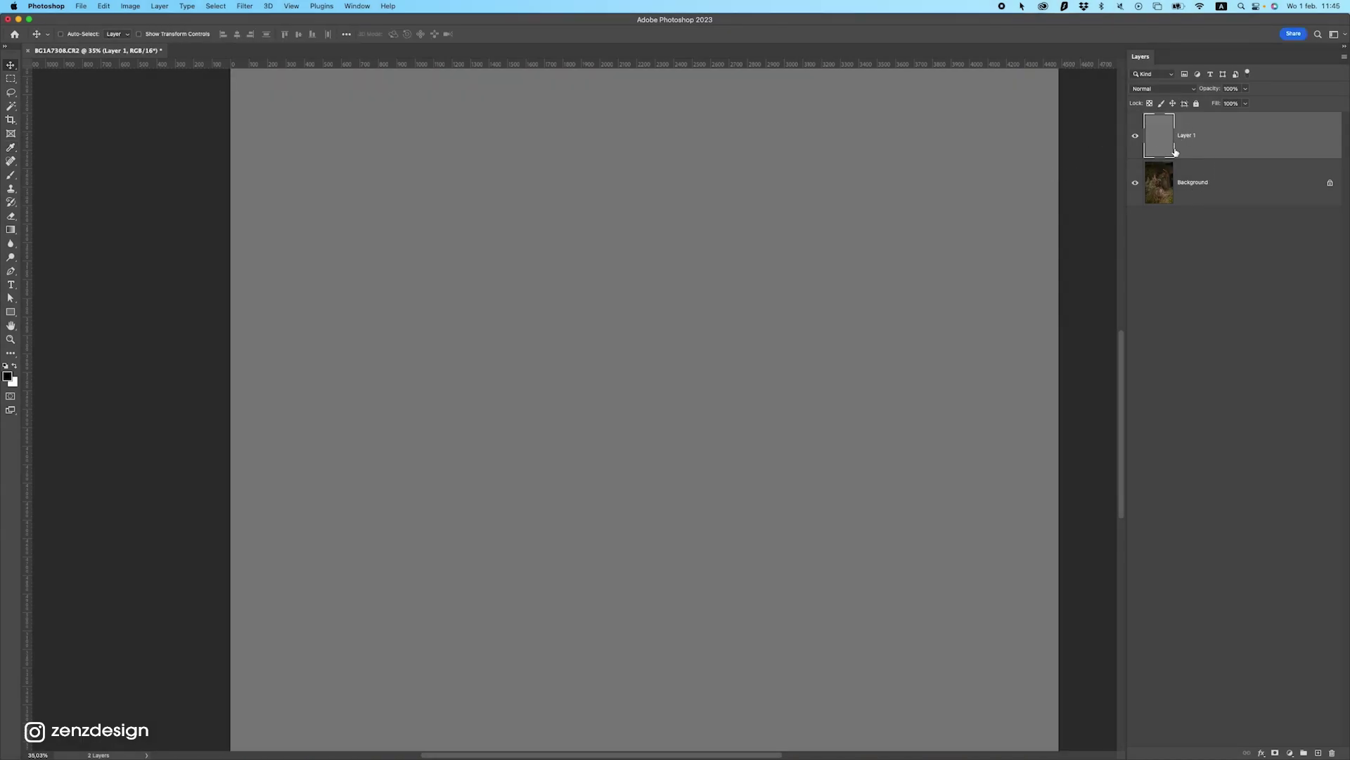
left_click(1179, 89)
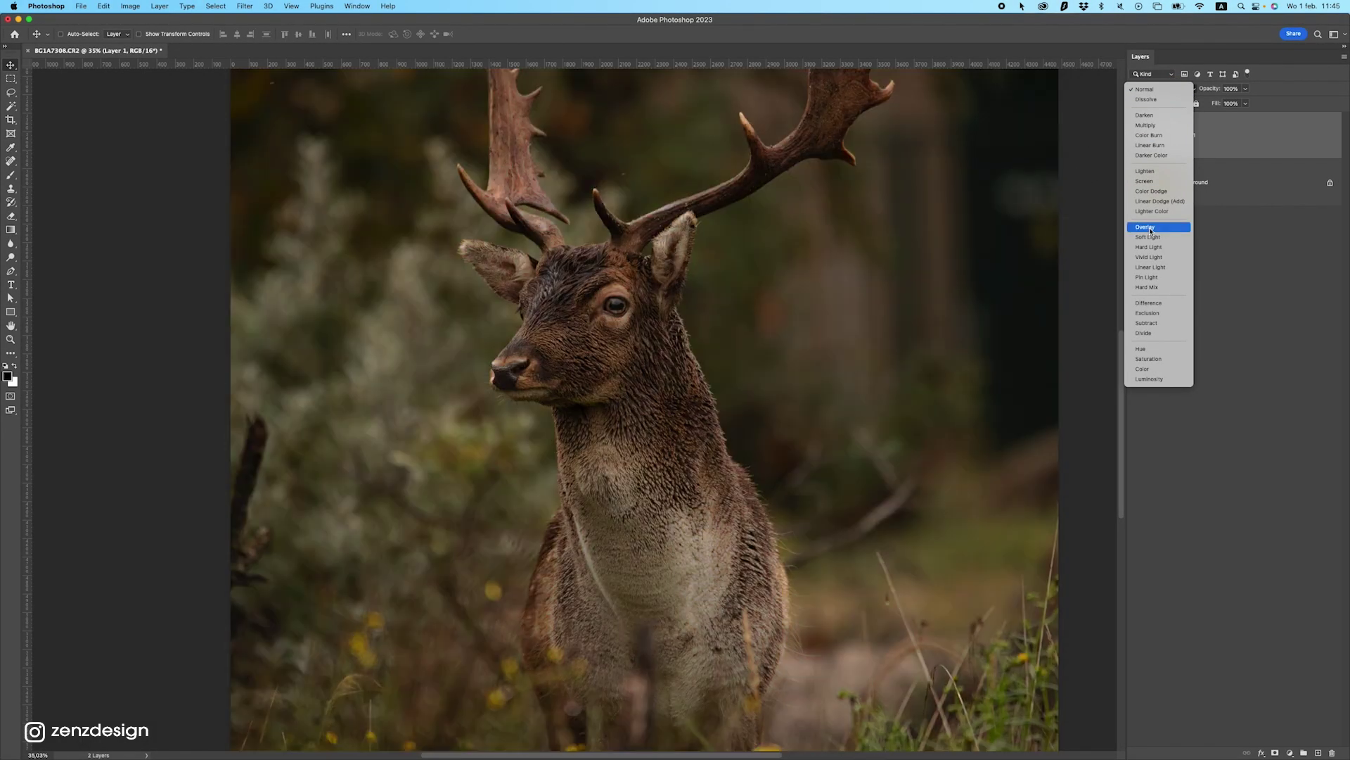
left_click(1150, 229)
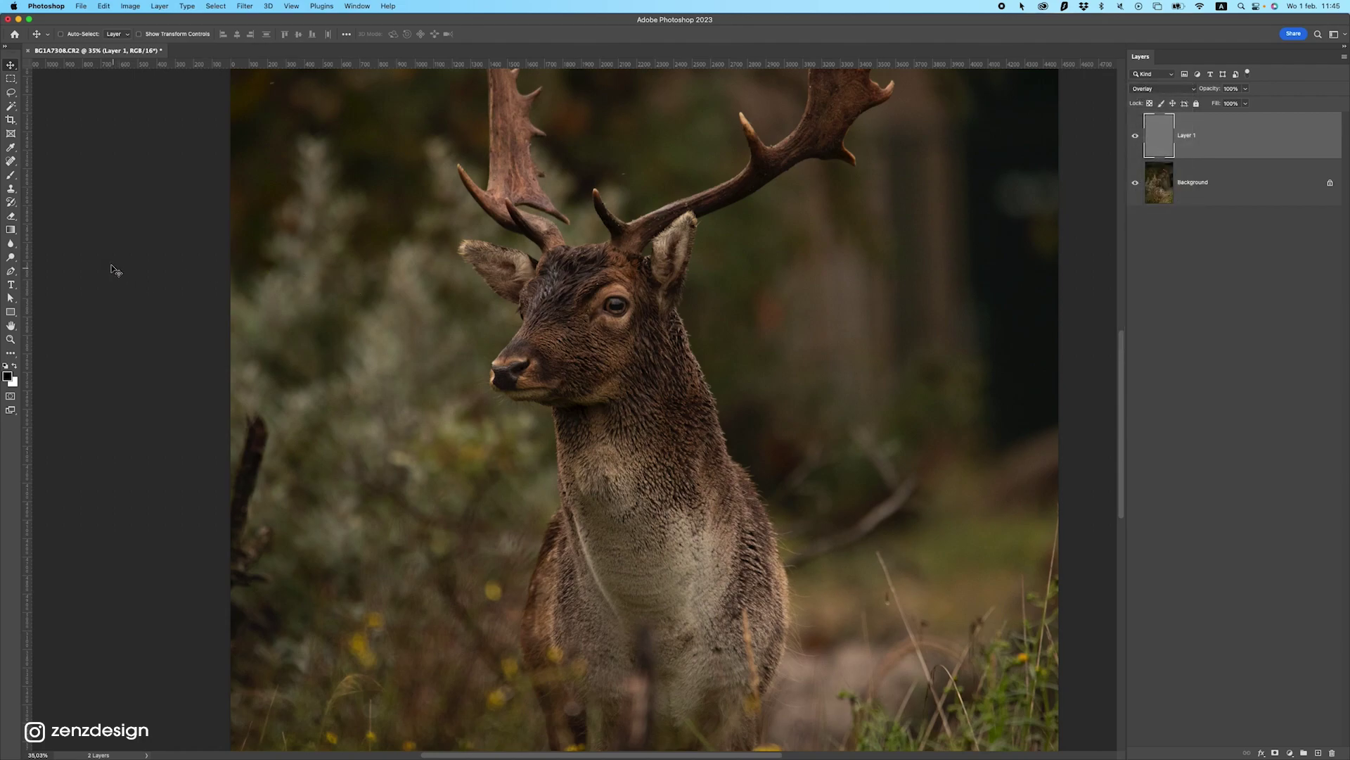
- Activate the Dodge tool and choose Highlights as its range for lightening the gray layer
left_click(8, 258)
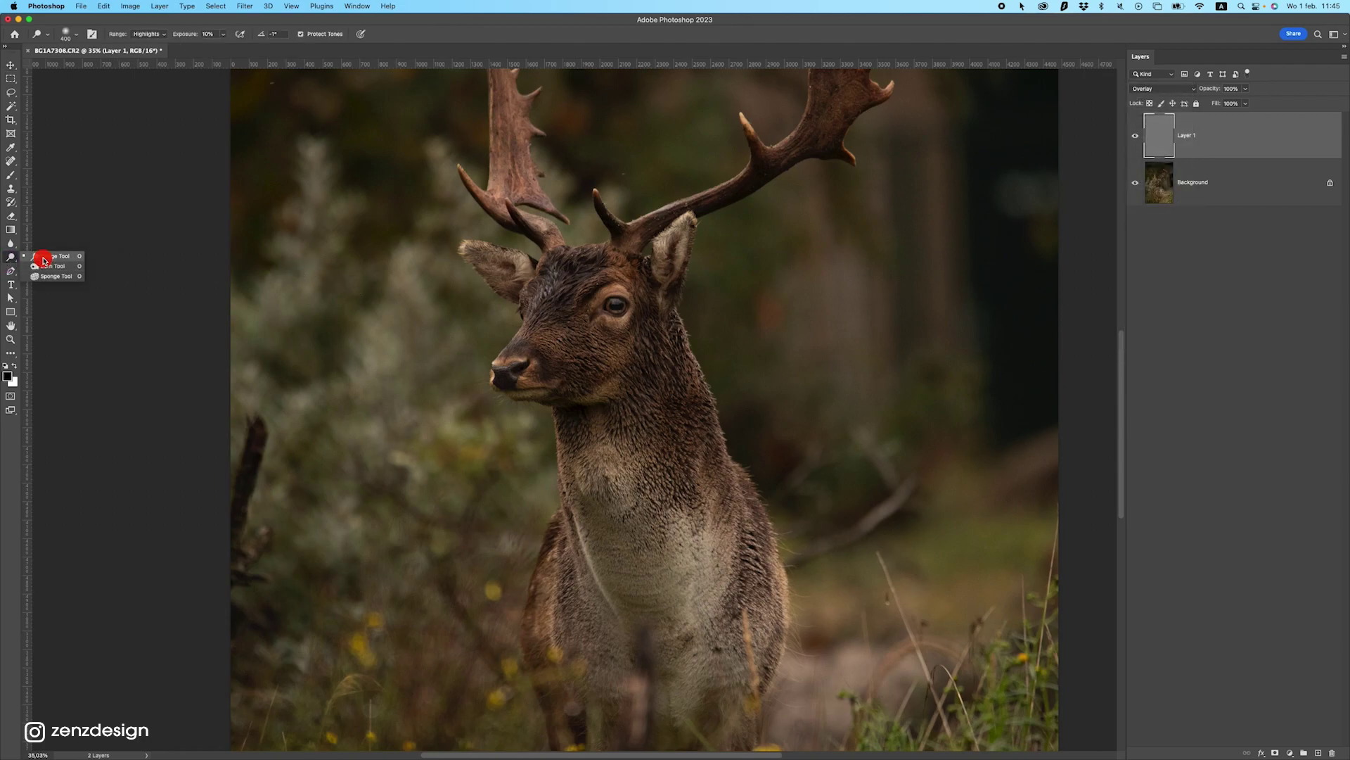
left_click(42, 262)
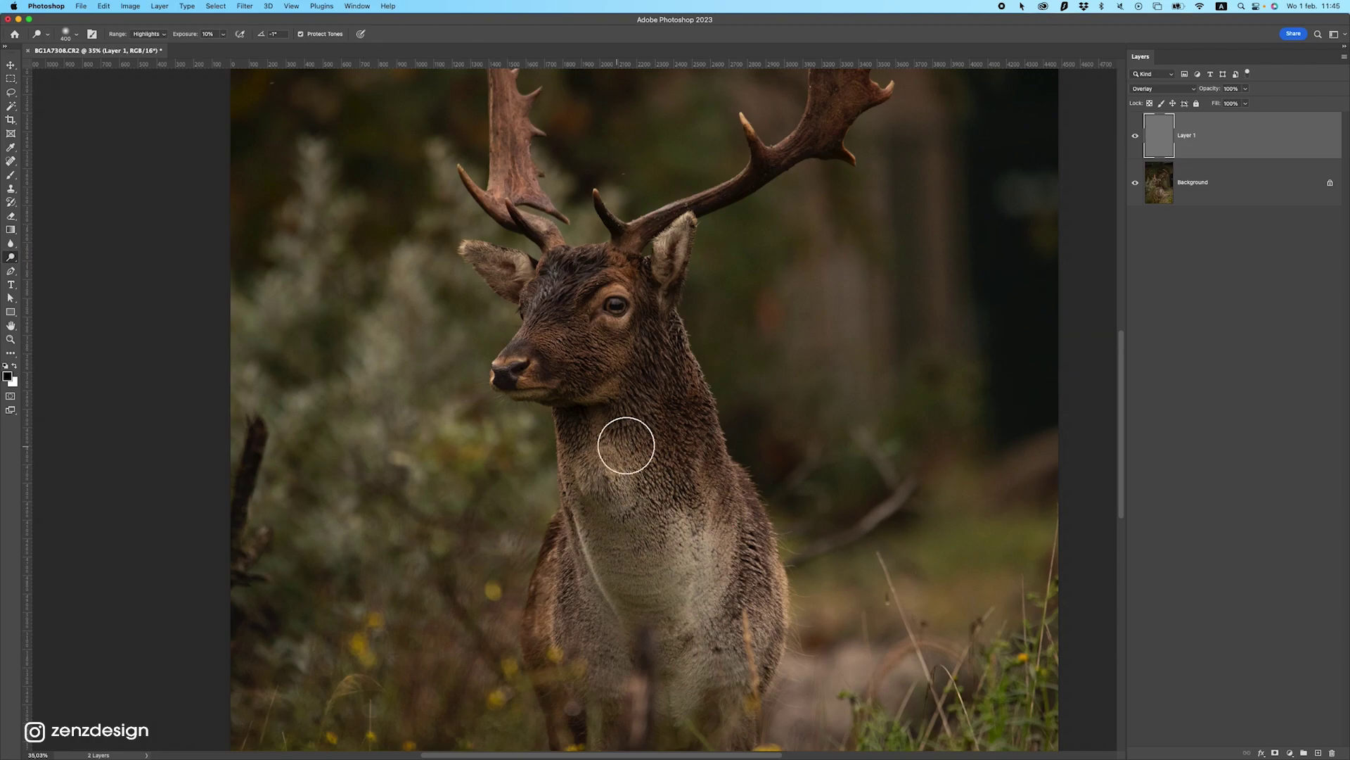
scroll(646, 432, "up", 2)
left_click(1137, 136)
left_click(1137, 135)
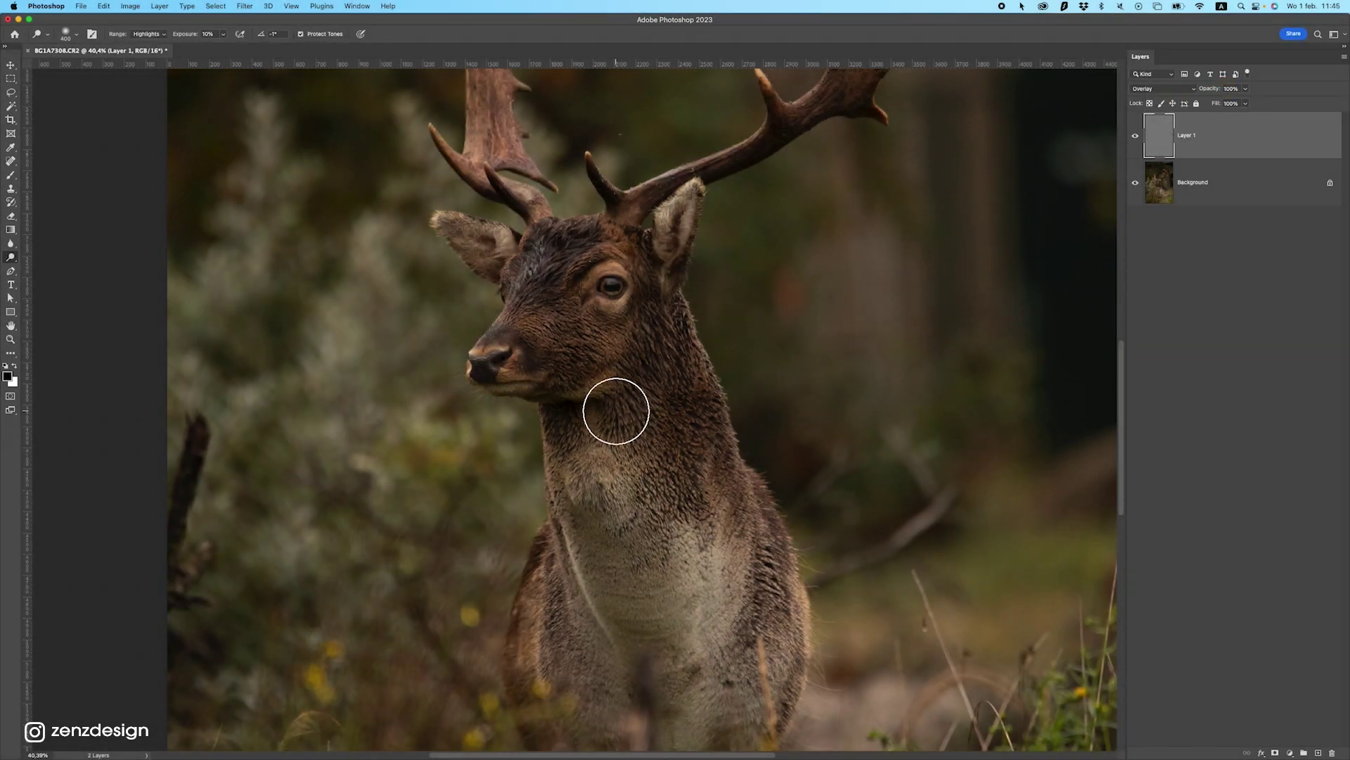
scroll(614, 410, "up", 2)
left_click(150, 35)
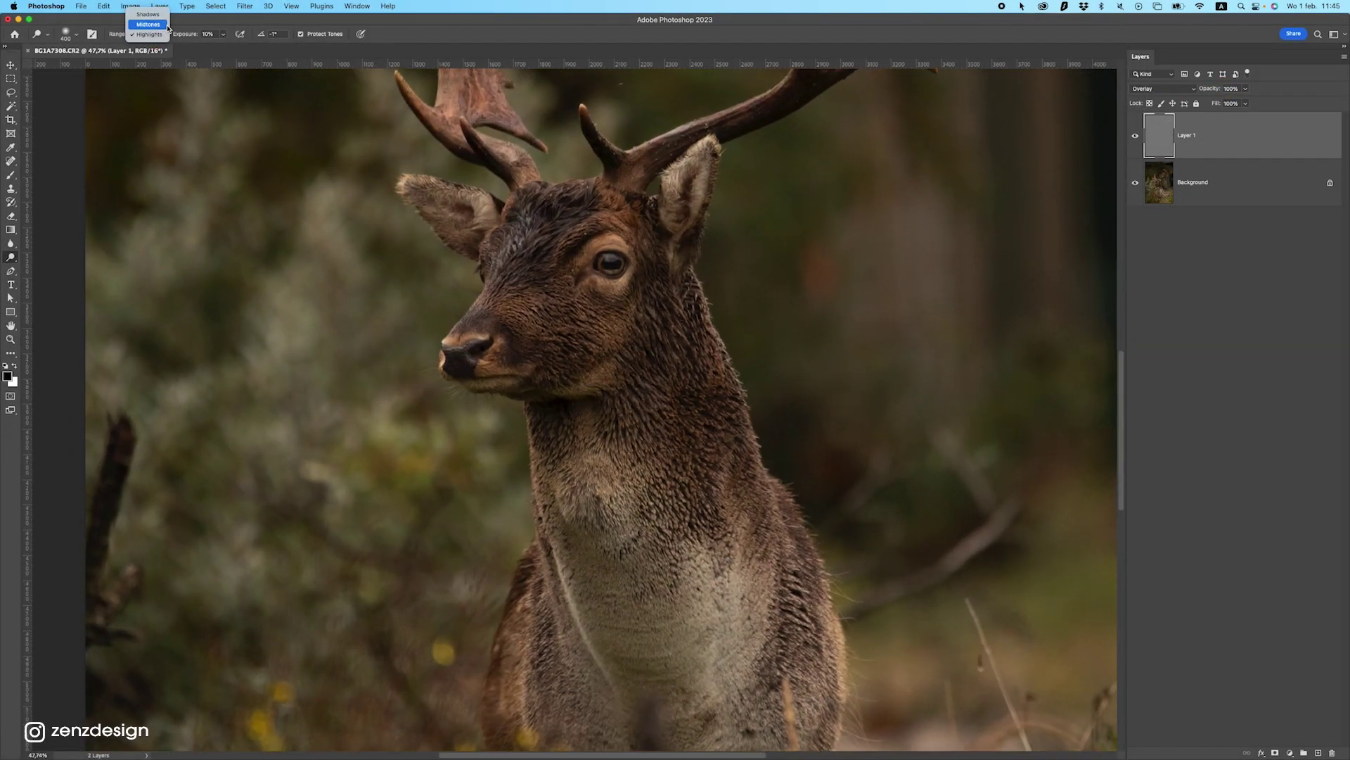
left_click(150, 36)
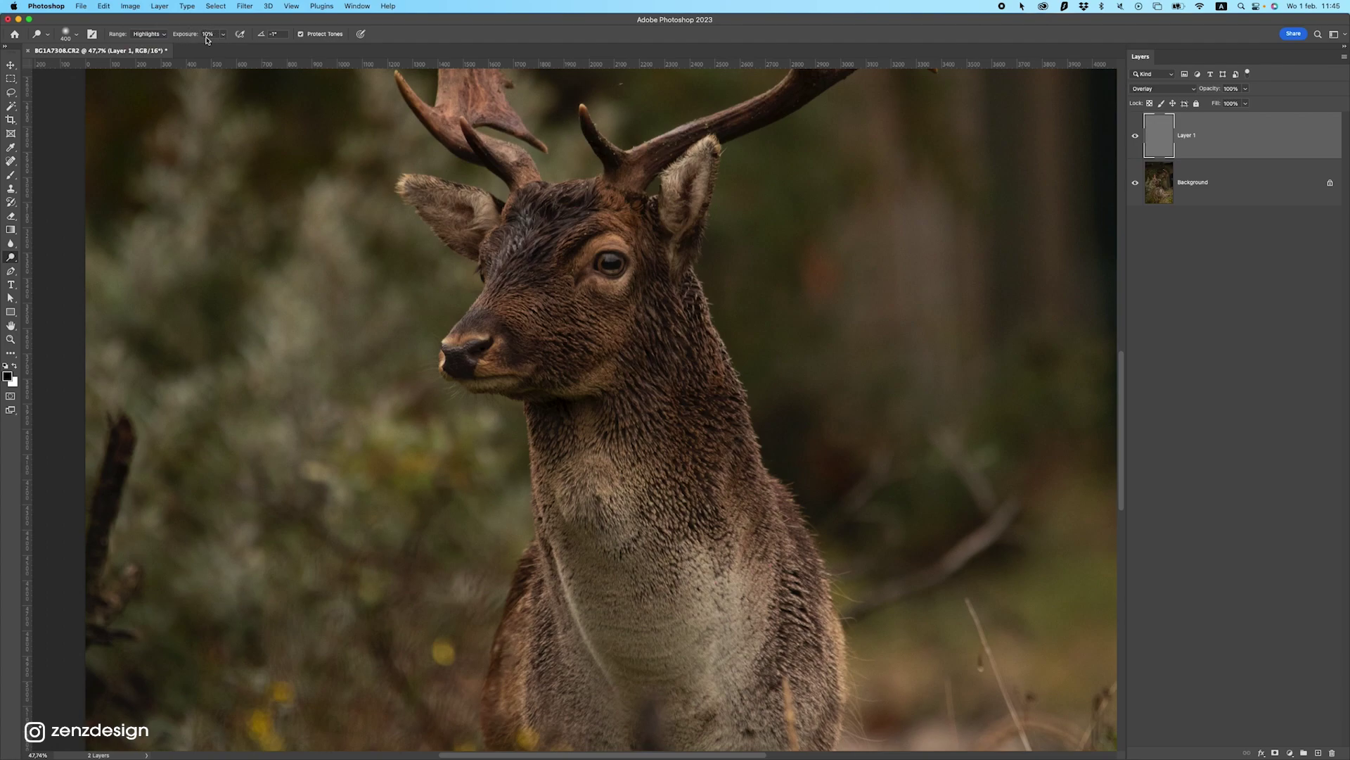
- Dodge the upper edge of the large antler's beam beside the foreground ear with a 30 px brush
key("bracketleft")
key("bracketleft")
key("bracketleft")
key("bracketleft")
key("bracketleft")
key("bracketleft")
key("bracketleft")
scroll(707, 214, "up", 2)
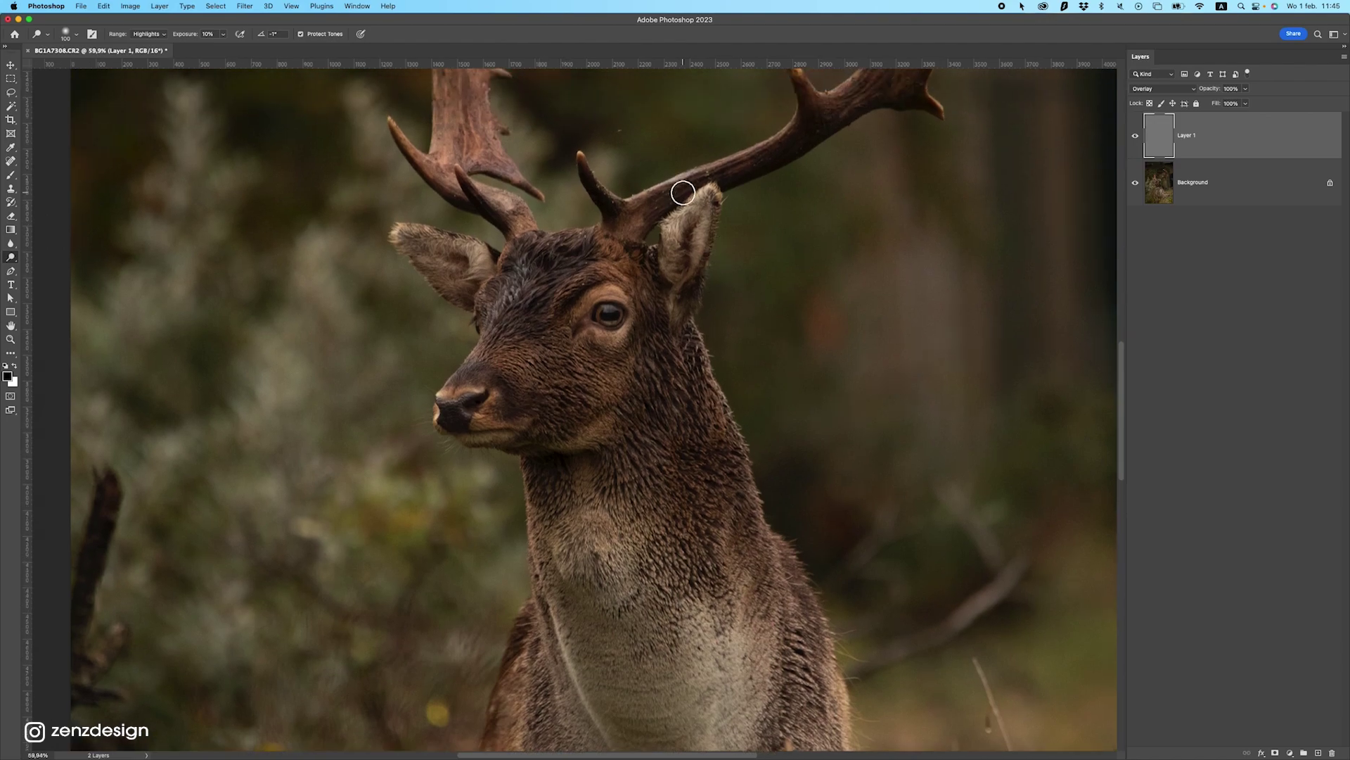
scroll(681, 190, "up", 3)
left_click_drag(709, 153, 687, 323)
scroll(687, 323, "up", 4)
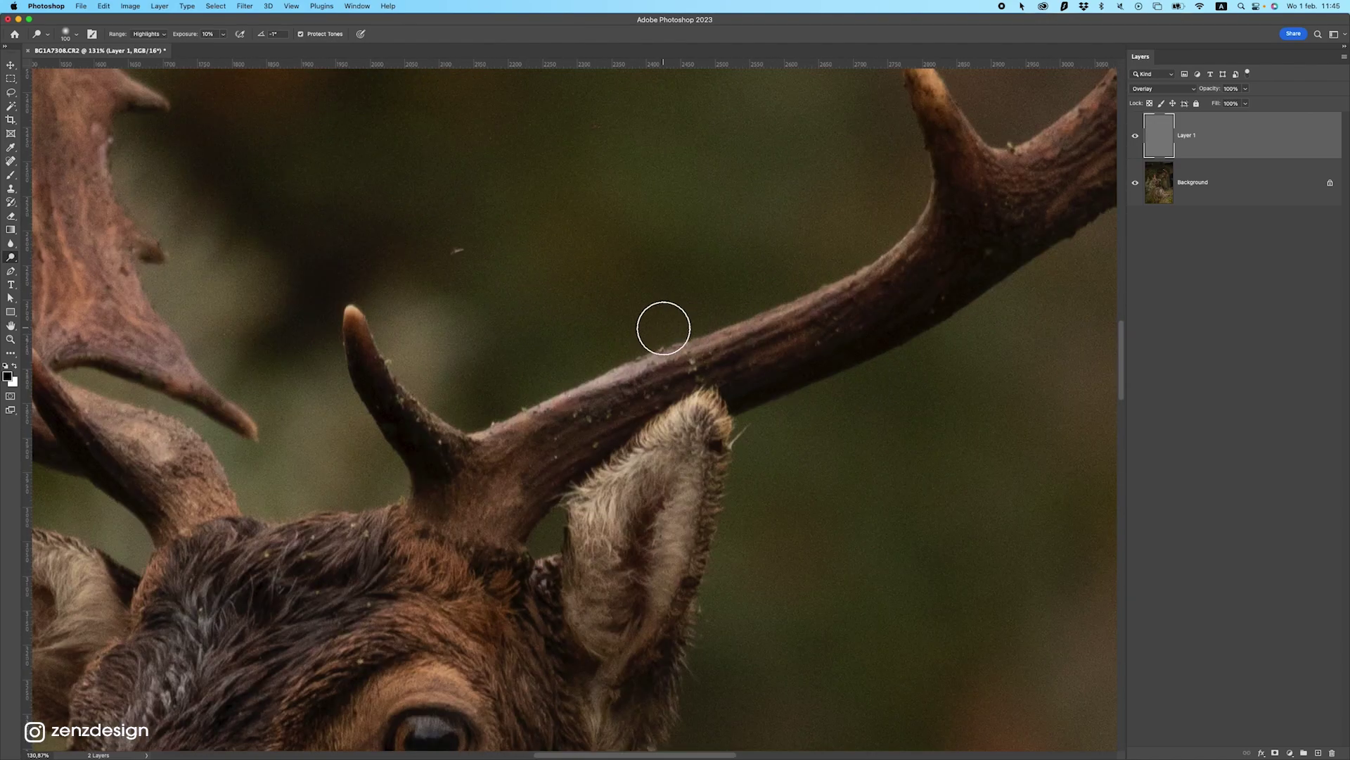
key("bracketleft")
key("bracketleft")
key("bracketleft")
key("bracketleft")
key("bracketleft")
mouse_move(477, 435)
left_mouse_down()
mouse_move(597, 408)
mouse_move(617, 378)
mouse_move(685, 362)
mouse_move(895, 261)
mouse_move(961, 197)
mouse_move(943, 160)
mouse_move(902, 255)
left_mouse_up()
mouse_move(587, 391)
left_mouse_down()
mouse_move(715, 374)
mouse_move(619, 440)
left_mouse_up()
left_click_drag(827, 316, 871, 259)
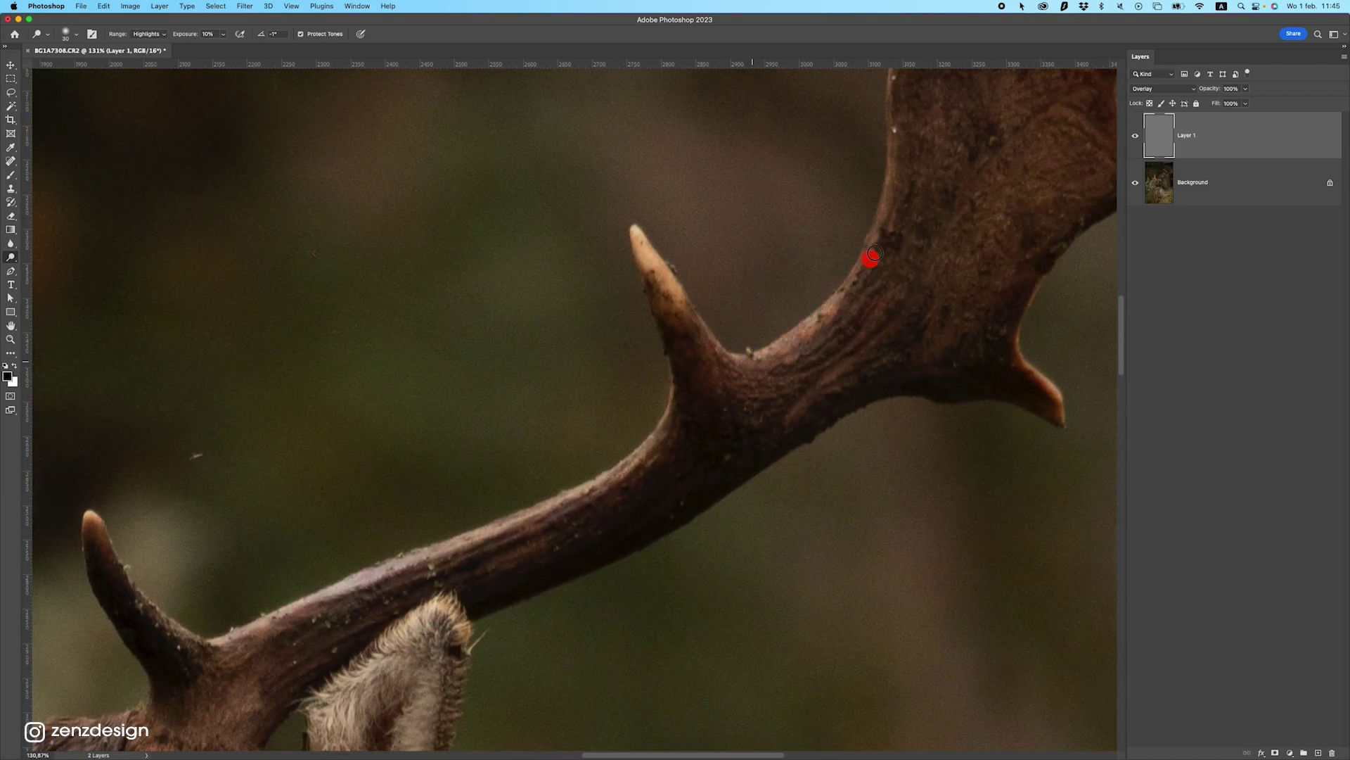
- Dodge the same antler's pointed tine, outer tips and the edges of its broad upper part
left_click_drag(898, 185, 898, 99)
mouse_move(644, 239)
left_mouse_down()
mouse_move(651, 292)
mouse_move(670, 295)
left_mouse_up()
scroll(830, 371, "right", 5)
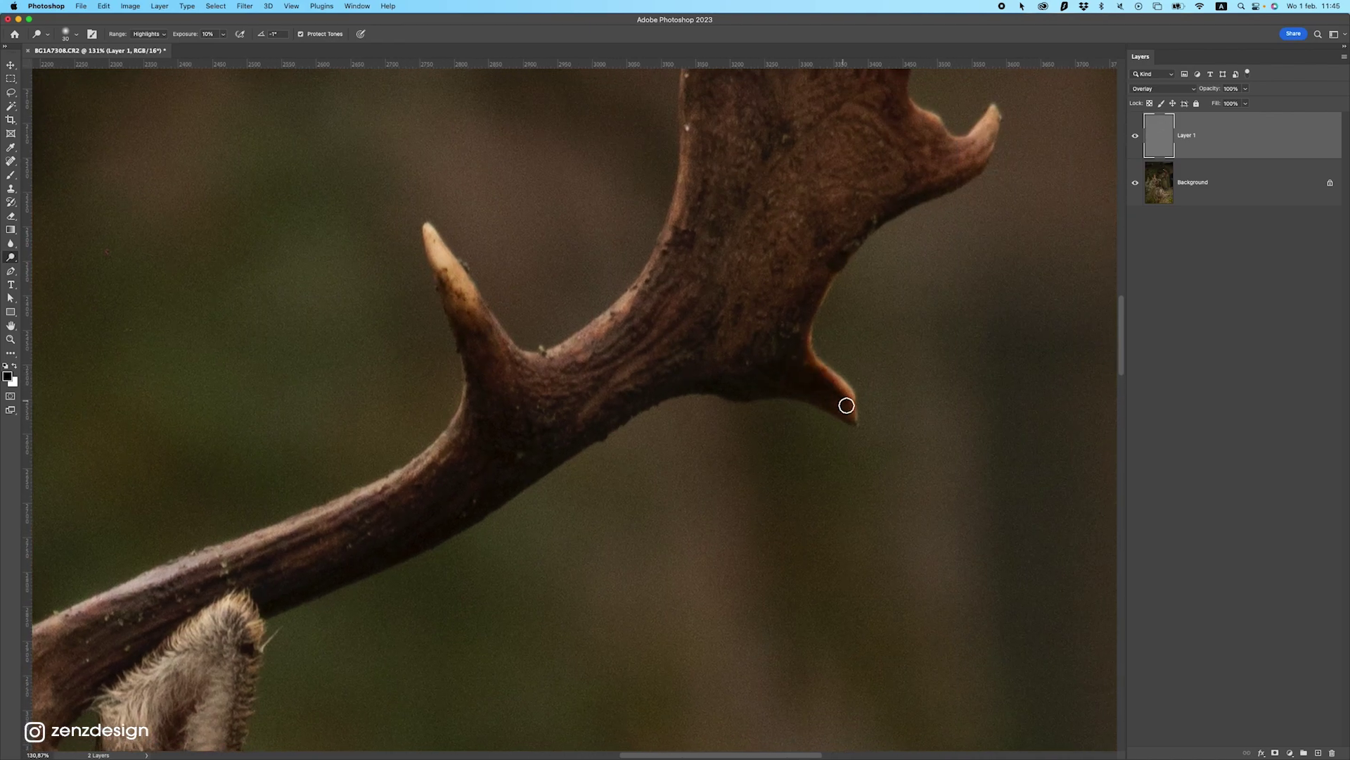
mouse_move(819, 361)
left_mouse_down()
mouse_move(814, 292)
mouse_move(790, 335)
left_mouse_up()
left_click_drag(583, 342, 657, 265)
scroll(665, 330, "down", 5)
left_click_drag(664, 344, 844, 258)
- Dodge the short tine at the antler's base and the fur along the rims of the foreground ear
scroll(490, 260, "up", 5)
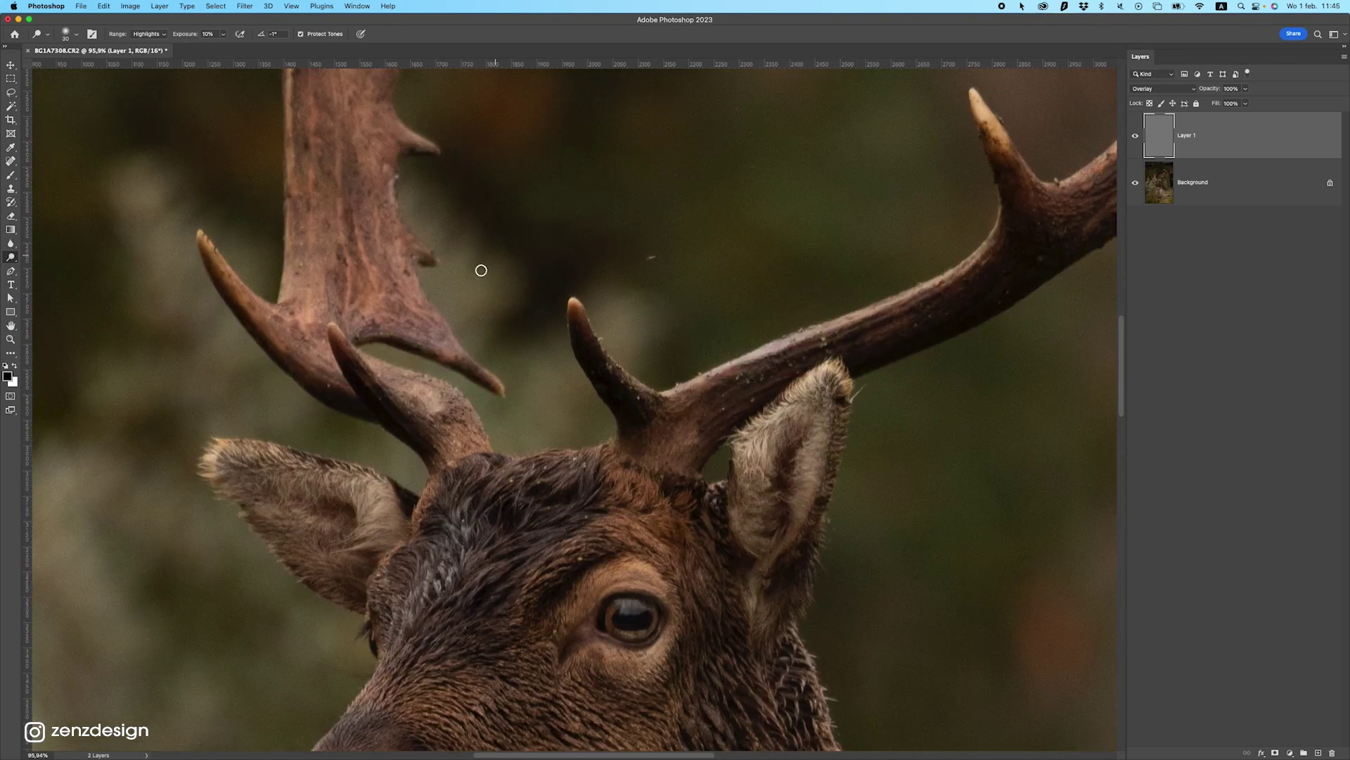
left_click(597, 308)
left_click_drag(656, 422, 687, 241)
left_click_drag(785, 433, 671, 366)
left_click_drag(732, 217, 816, 112)
left_click_drag(722, 243, 827, 107)
left_click_drag(834, 181, 817, 260)
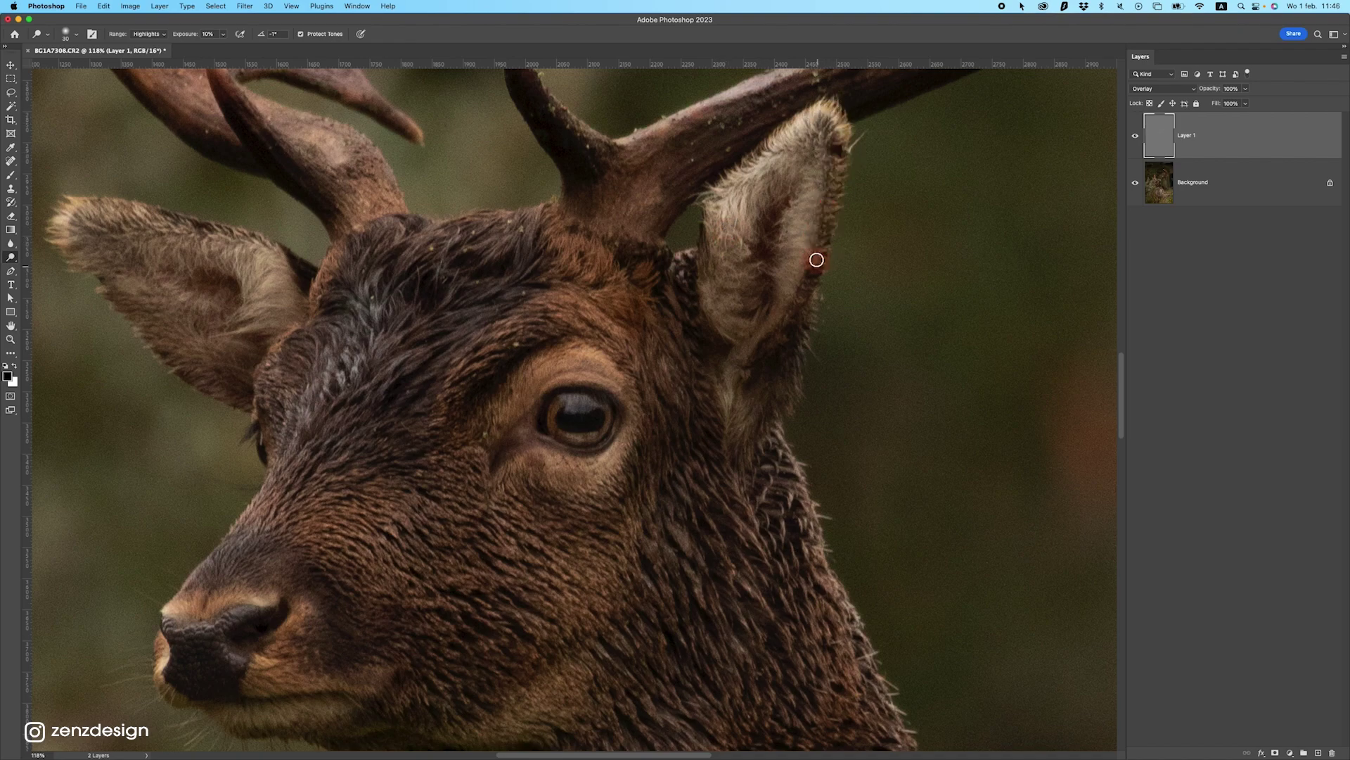
mouse_move(716, 222)
left_mouse_down()
mouse_move(732, 300)
mouse_move(739, 226)
left_mouse_up()
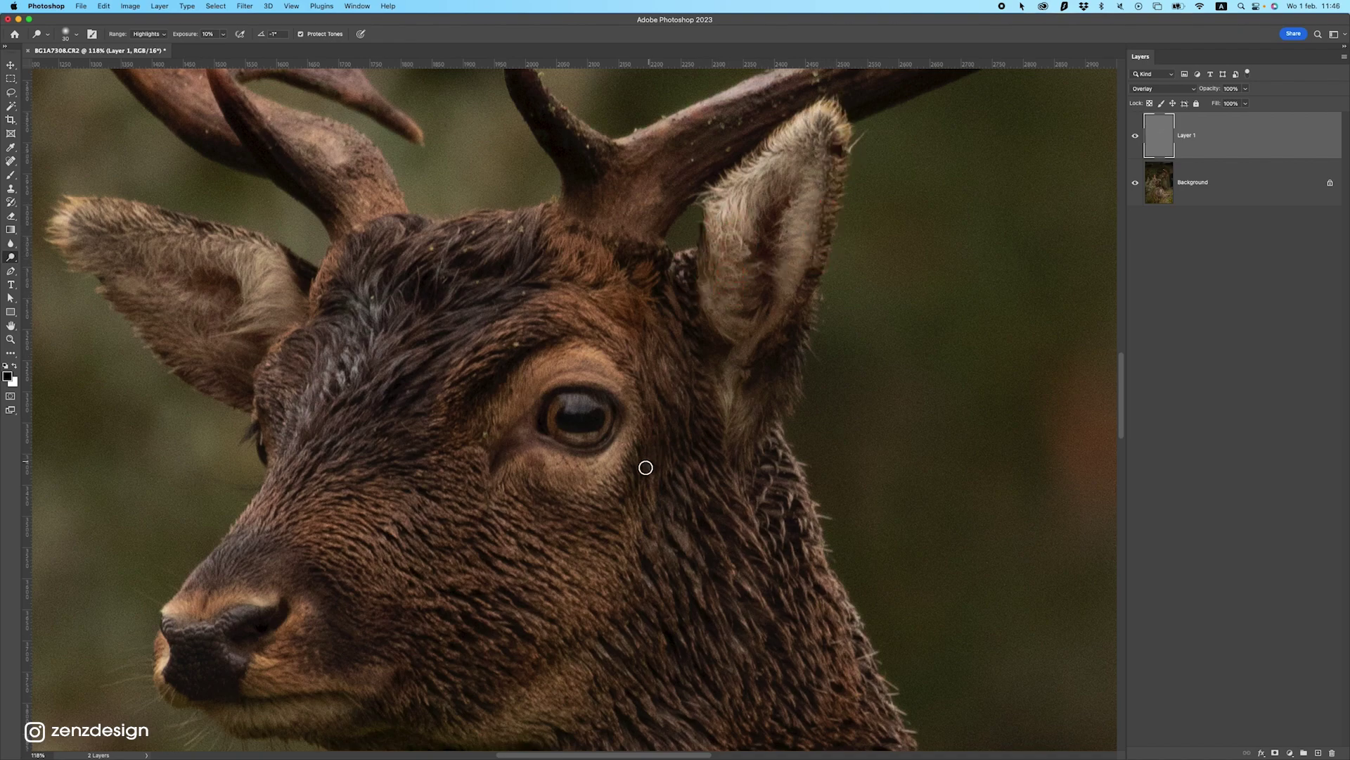
- Dodge the fur beside the eye and the hair tips along the back of the neck and shoulder
left_click_drag(642, 467, 672, 301)
mouse_move(825, 411)
left_mouse_down()
mouse_move(802, 314)
mouse_move(905, 586)
mouse_move(699, 302)
mouse_move(756, 491)
mouse_move(750, 477)
mouse_move(832, 585)
left_mouse_up()
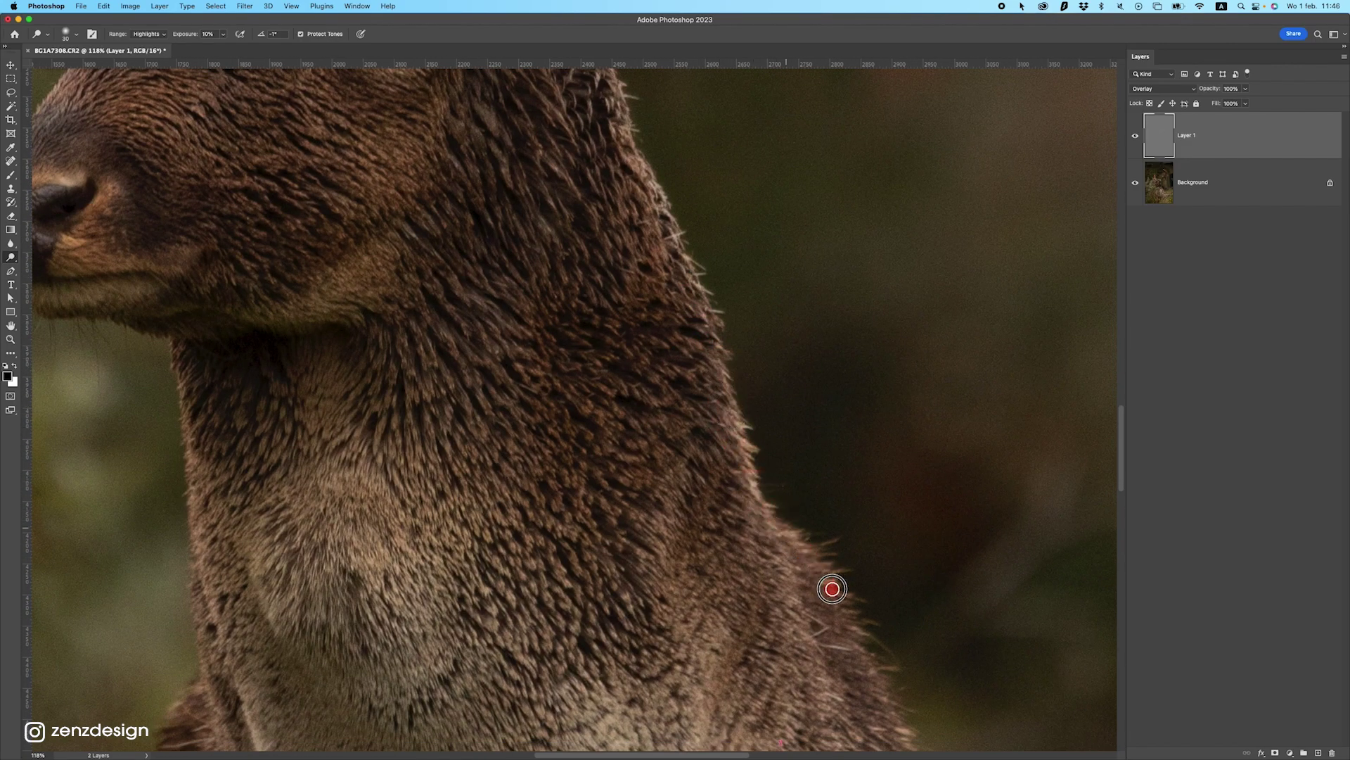
key("super+0")
- Enlarge the dodge brush to 100 px and lighten the fur on the deer's neck, shoulder and head
scroll(607, 329, "up", 5)
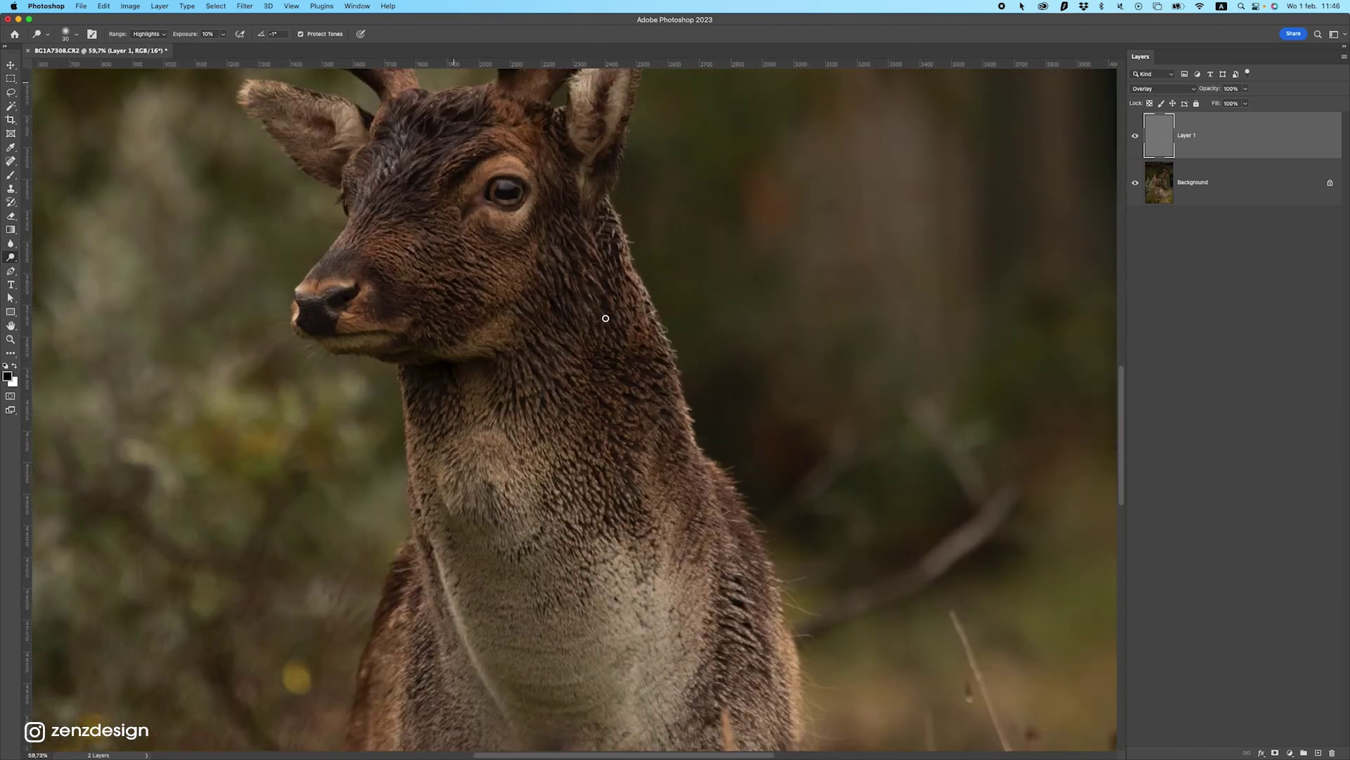
key("]")
key("]")
mouse_move(629, 320)
left_mouse_down()
mouse_move(623, 272)
mouse_move(626, 349)
left_mouse_up()
key("]")
key("]")
left_click_drag(587, 217, 603, 214)
mouse_move(625, 360)
left_mouse_down()
mouse_move(651, 338)
mouse_move(613, 384)
mouse_move(585, 505)
mouse_move(651, 445)
mouse_move(770, 603)
mouse_move(781, 654)
left_mouse_up()
left_click_drag(720, 458, 542, 374)
scroll(374, 292, "up", 1)
scroll(379, 238, "up", 2)
mouse_move(375, 182)
left_mouse_down()
mouse_move(514, 377)
mouse_move(555, 304)
mouse_move(483, 424)
mouse_move(556, 335)
mouse_move(616, 355)
mouse_move(661, 302)
left_mouse_up()
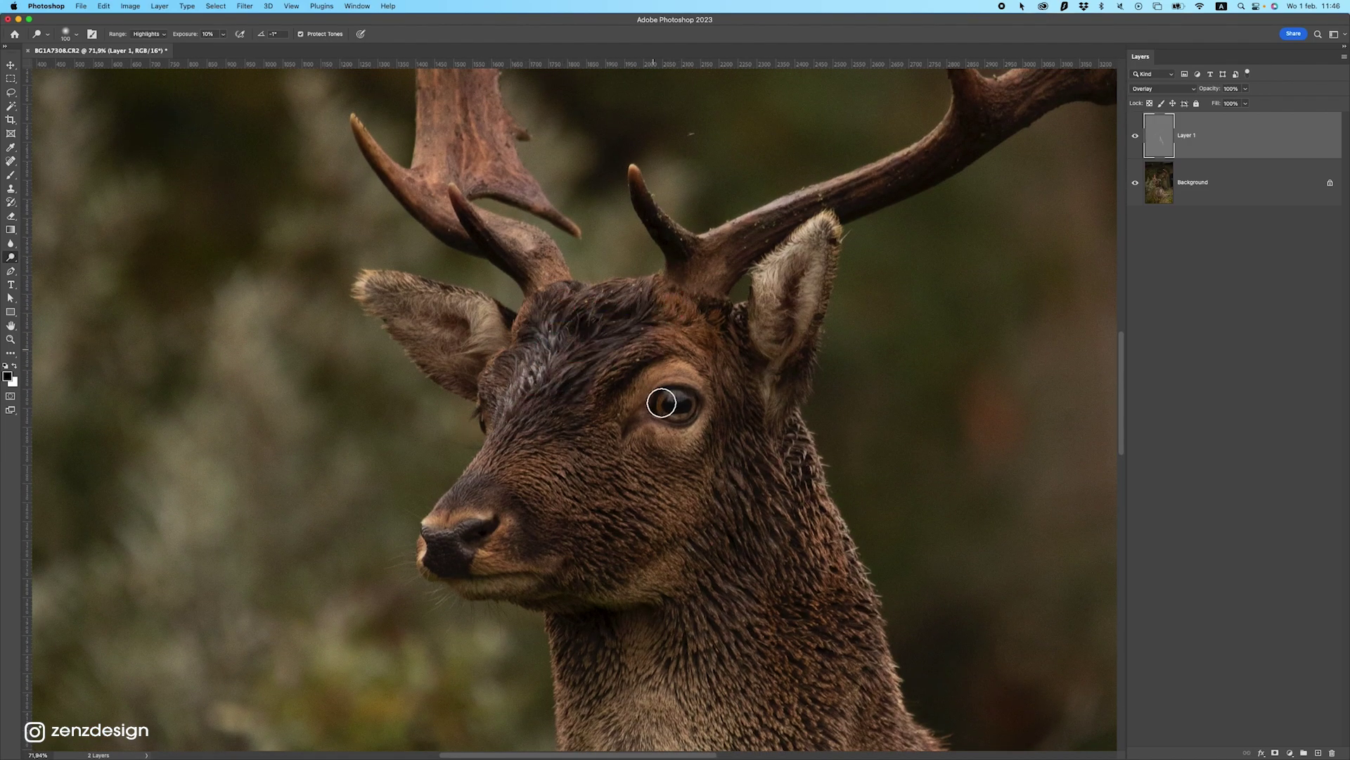
- Dodge the eye and the bridge of the nose with a 50 px brush
key("bracketleft")
key("bracketleft")
key("bracketleft")
key("bracketleft")
key("bracketleft")
left_click(665, 393)
mouse_move(665, 394)
left_mouse_down()
mouse_move(693, 405)
mouse_move(675, 401)
left_mouse_up()
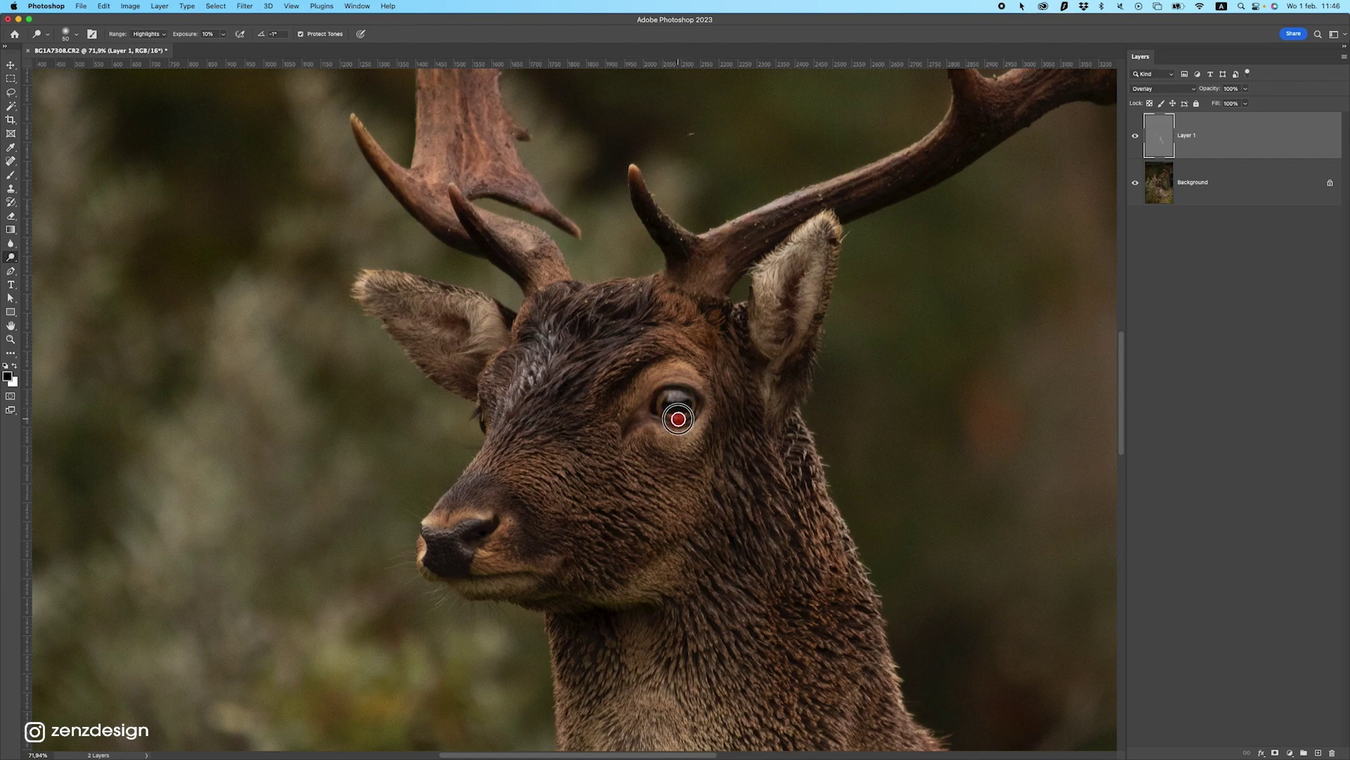
mouse_move(461, 491)
left_mouse_down()
mouse_move(518, 439)
mouse_move(555, 436)
left_mouse_up()
left_click_drag(518, 480, 536, 493)
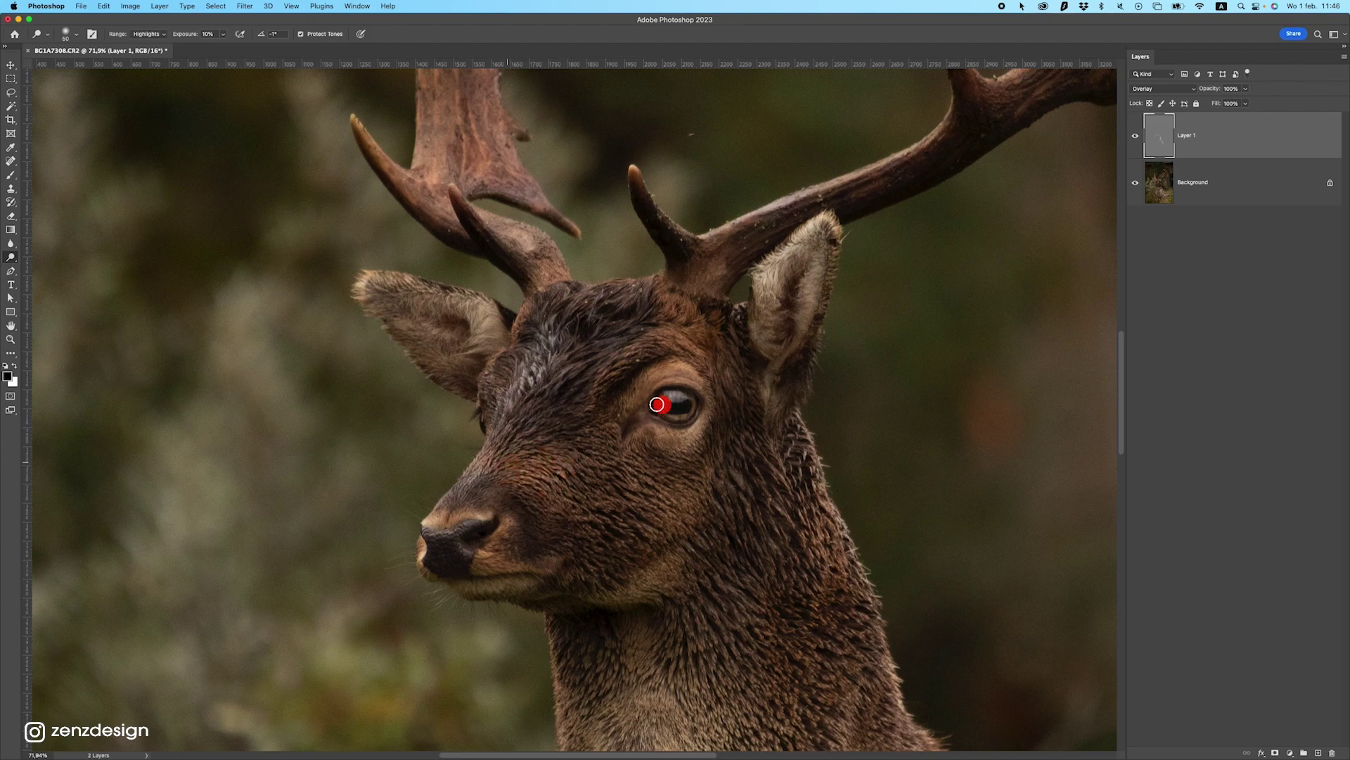
left_click(624, 356)
- Dodge the smaller antler's base, the far ear and the forehead fur with the 50 px brush
scroll(538, 303, "up", 3)
scroll(538, 302, "up", 5)
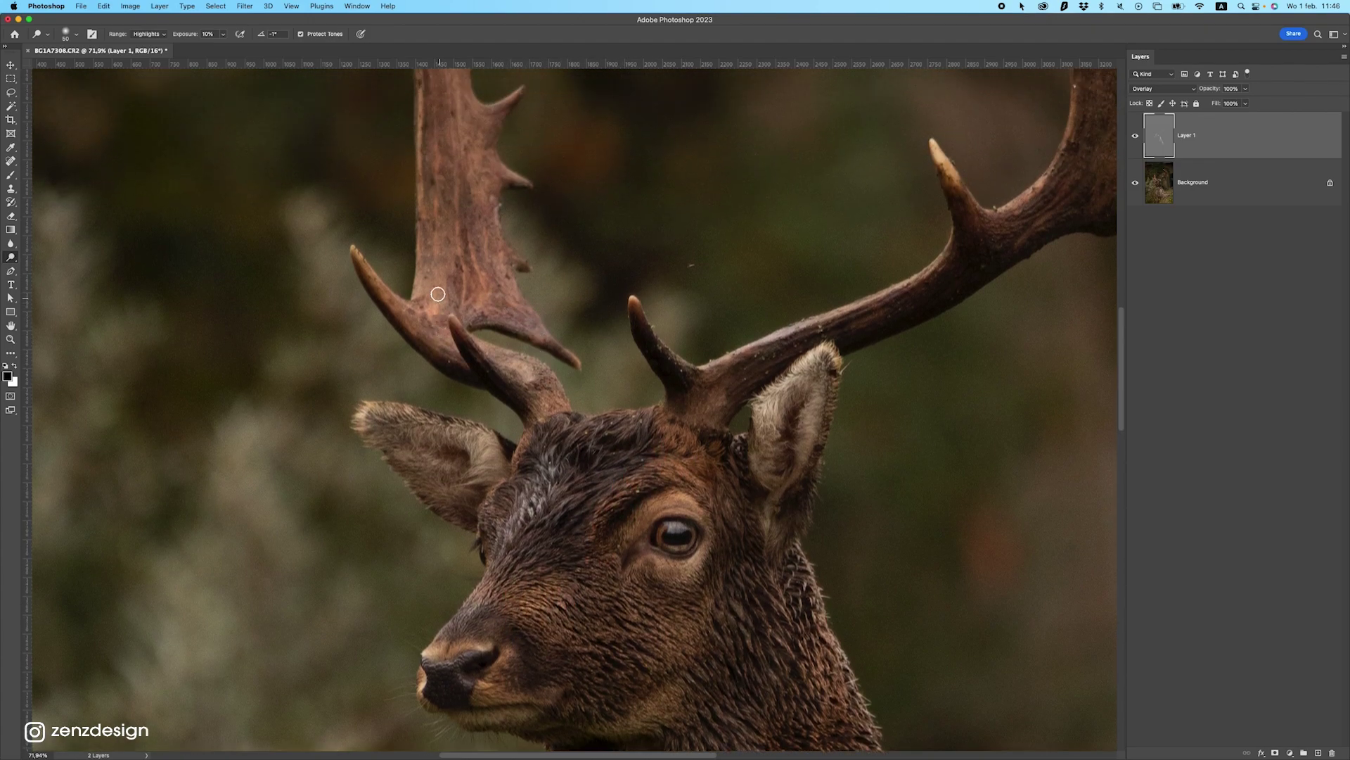
mouse_move(524, 386)
left_mouse_down()
mouse_move(562, 435)
mouse_move(515, 478)
mouse_move(528, 456)
mouse_move(509, 493)
left_mouse_up()
mouse_move(393, 436)
left_mouse_down()
mouse_move(362, 442)
mouse_move(364, 454)
mouse_move(426, 522)
mouse_move(528, 548)
left_mouse_up()
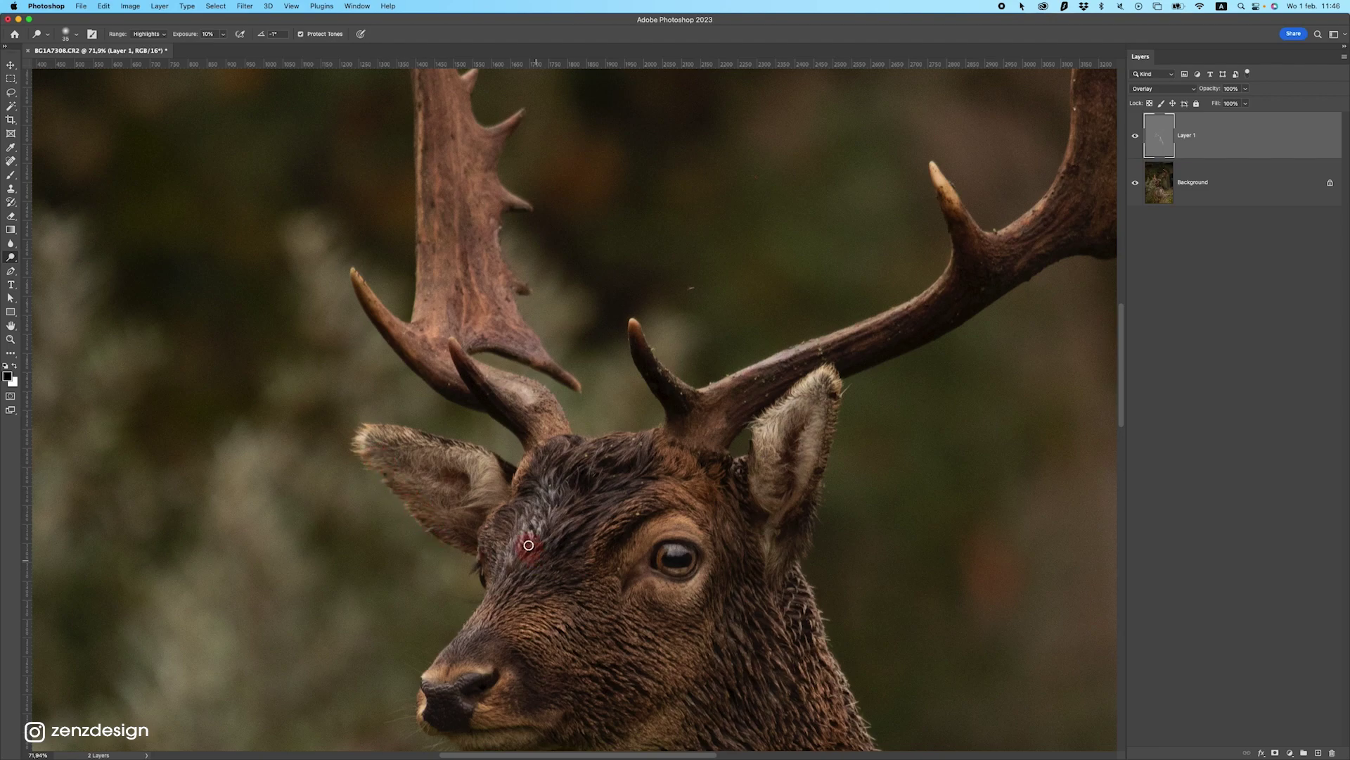
scroll(519, 495, "down", 8)
scroll(562, 509, "up", 4)
left_click_drag(550, 480, 616, 370)
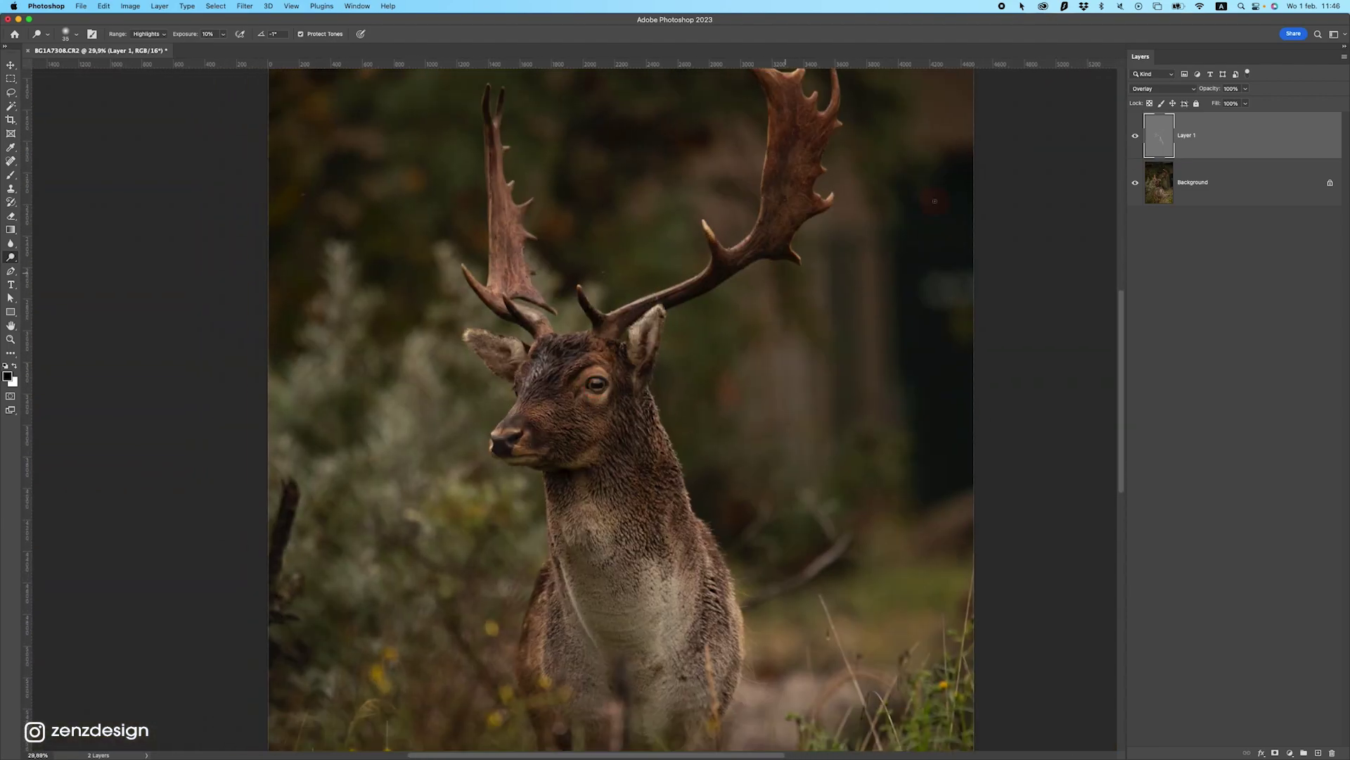
- Compare the photo with and without the dodging by toggling the gray layer's visibility
left_click(1135, 138)
left_click(1136, 138)
left_click(1136, 139)
- Lighten the back of the neck and the forehead further, enlarging the dodge brush to 100 px
scroll(636, 422, "up", 2)
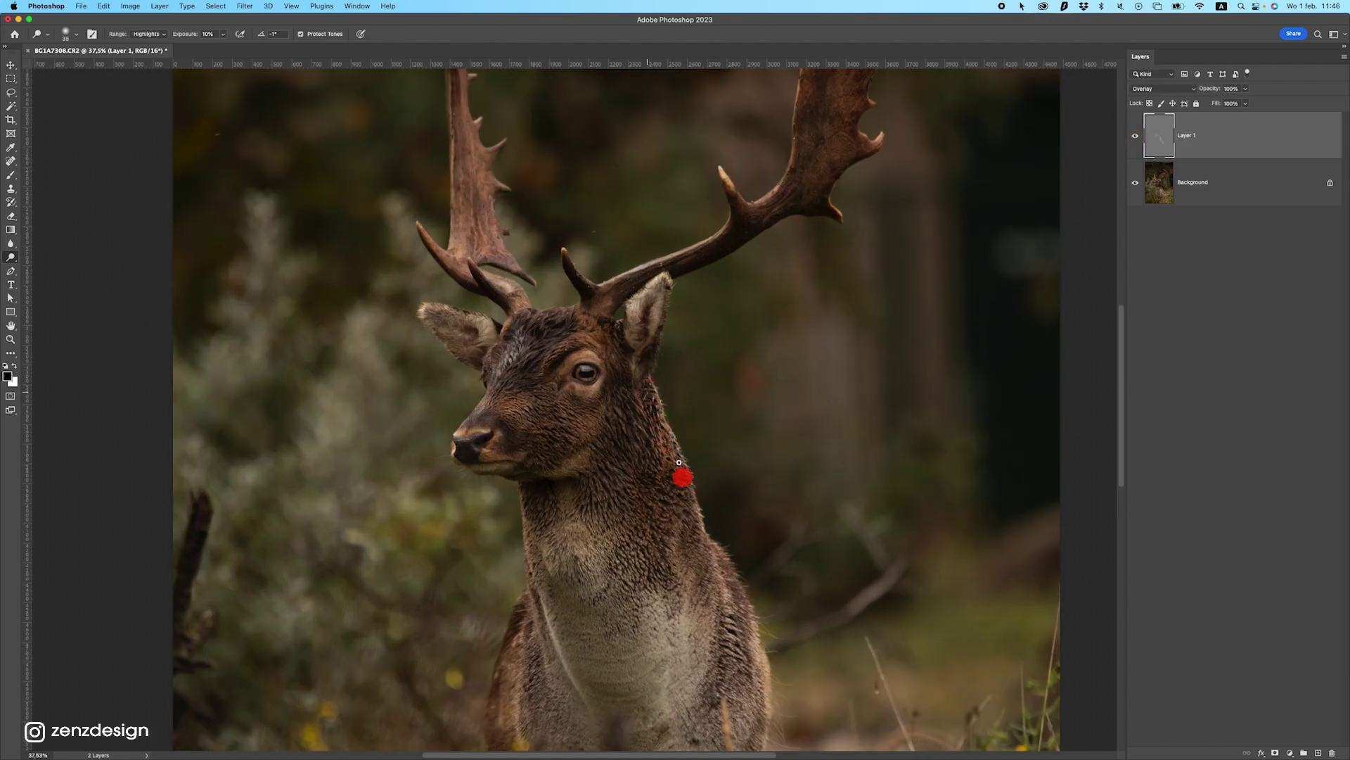
key("bracketright")
key("bracketright")
key("bracketright")
mouse_move(515, 398)
left_mouse_down()
mouse_move(591, 334)
mouse_move(587, 316)
mouse_move(596, 340)
mouse_move(564, 340)
left_mouse_up()
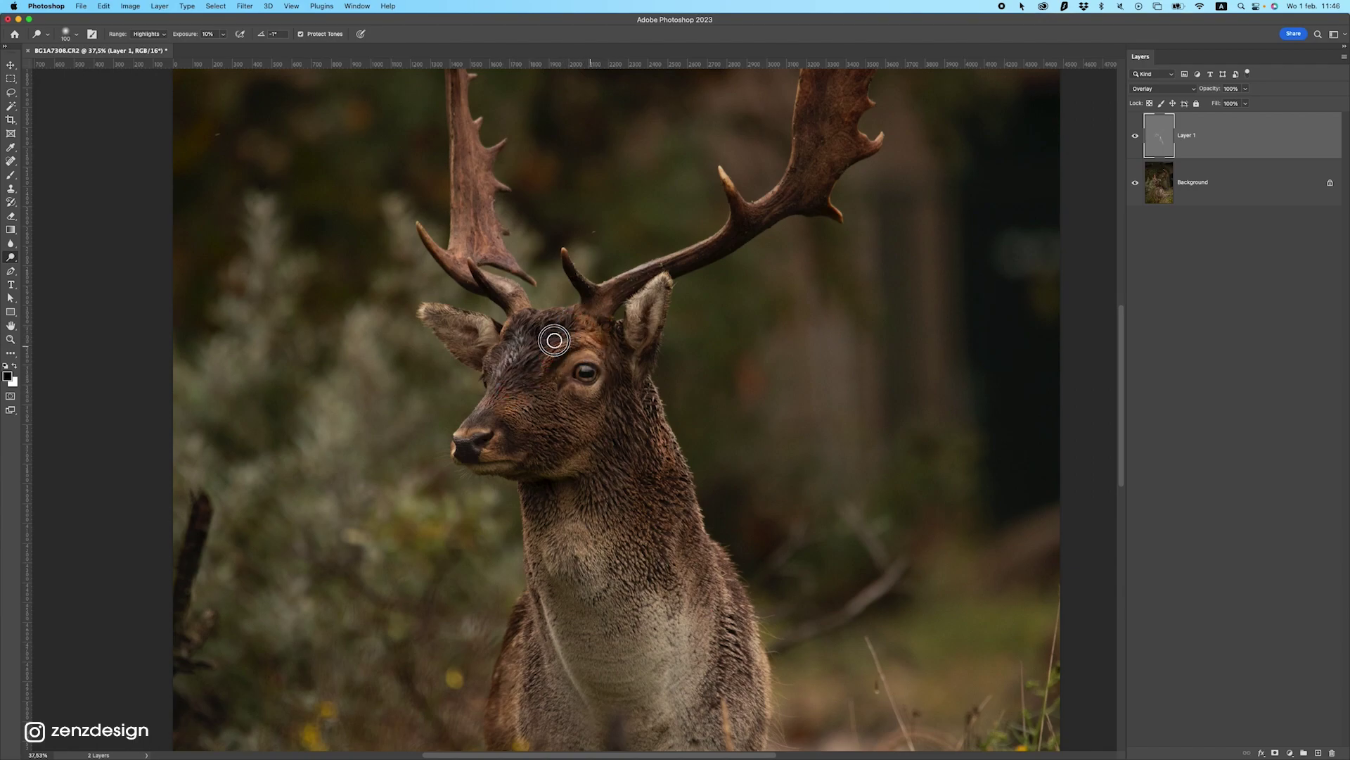
- Set the dodge layer's opacity to 100% and duplicate the layer to strengthen the effect
left_click(1244, 89)
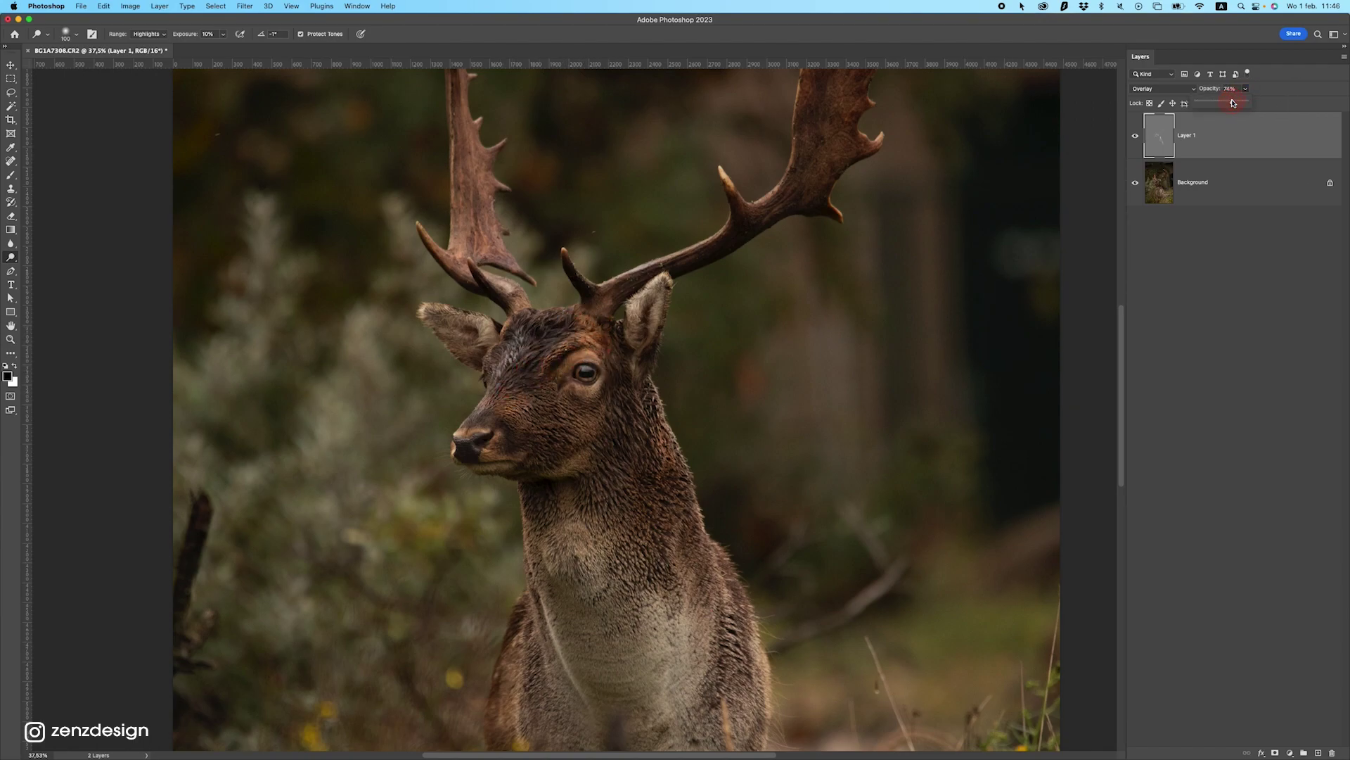
left_click_drag(1236, 103, 1258, 103)
scroll(638, 441, "down", 3)
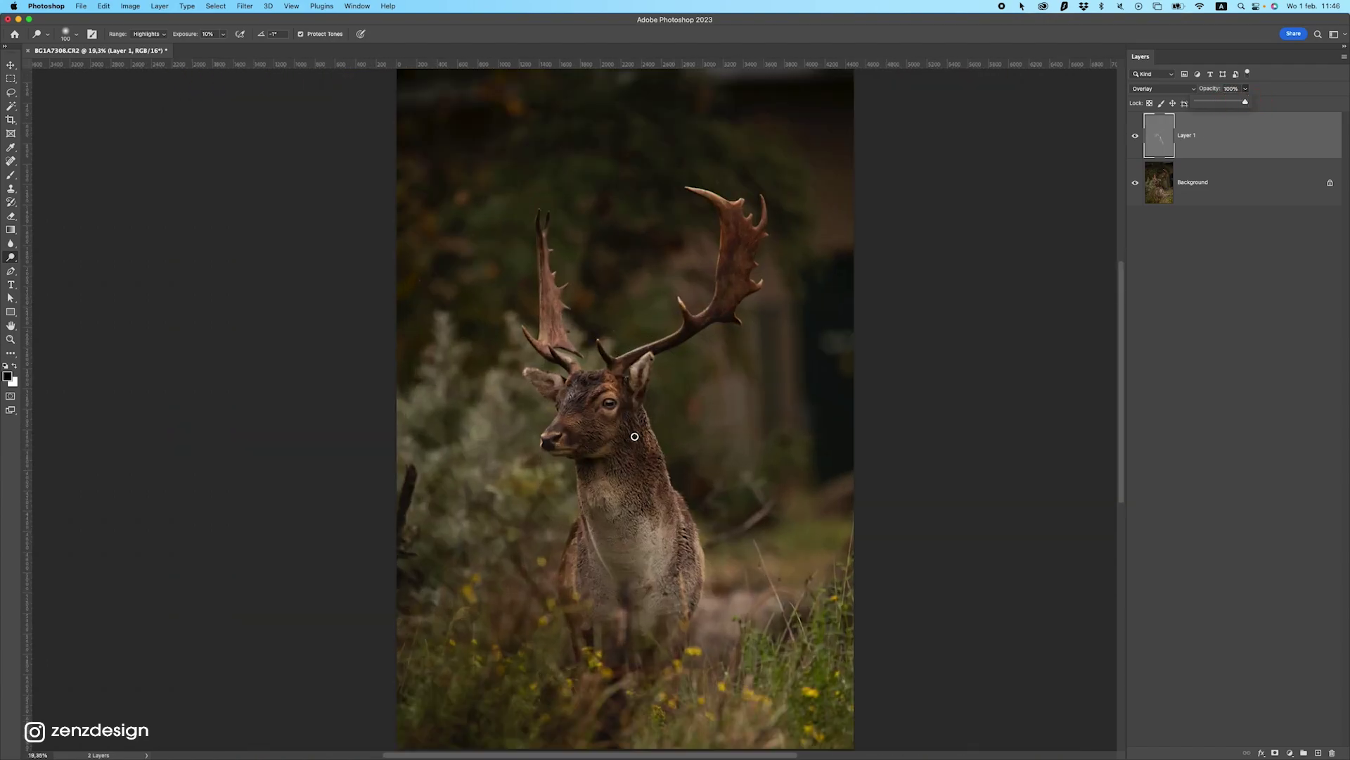
key("super+j")
scroll(634, 437, "up", 3)
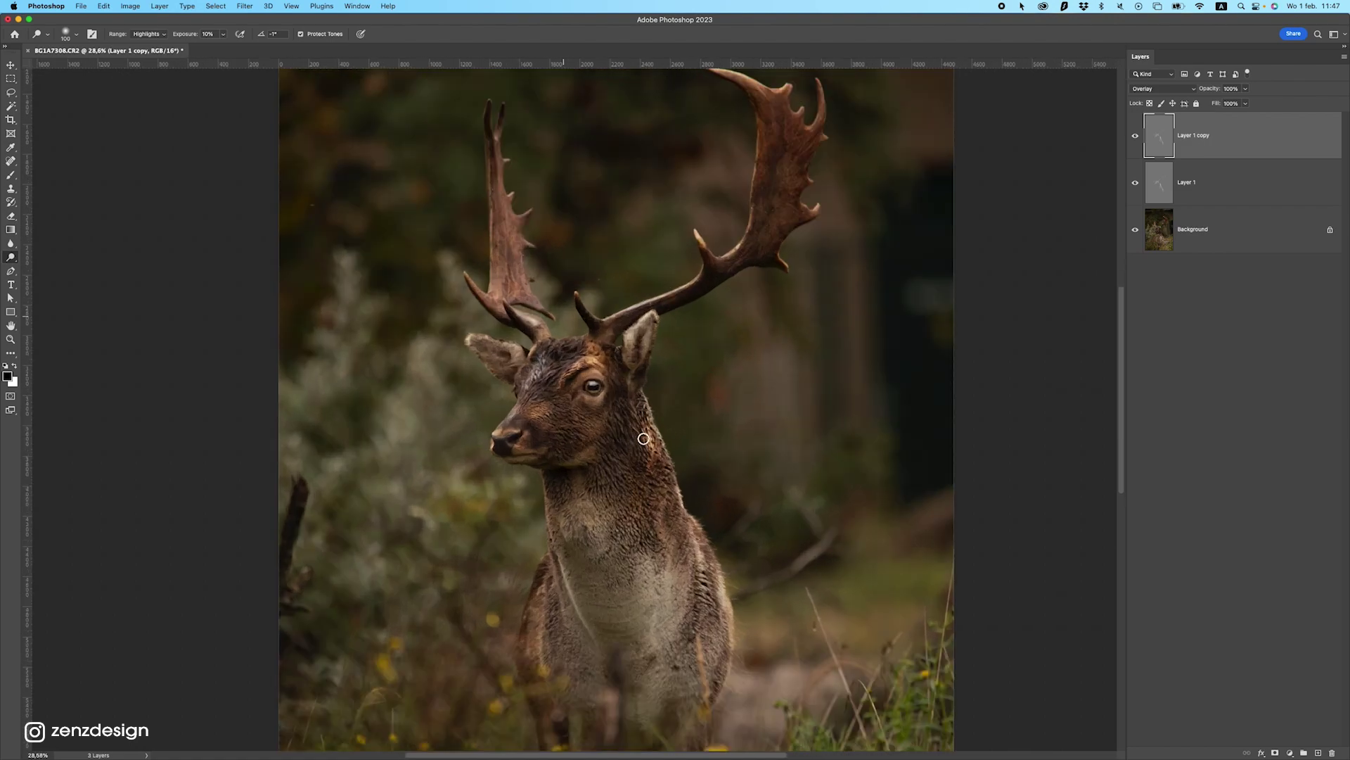
scroll(619, 429, "down", 1)
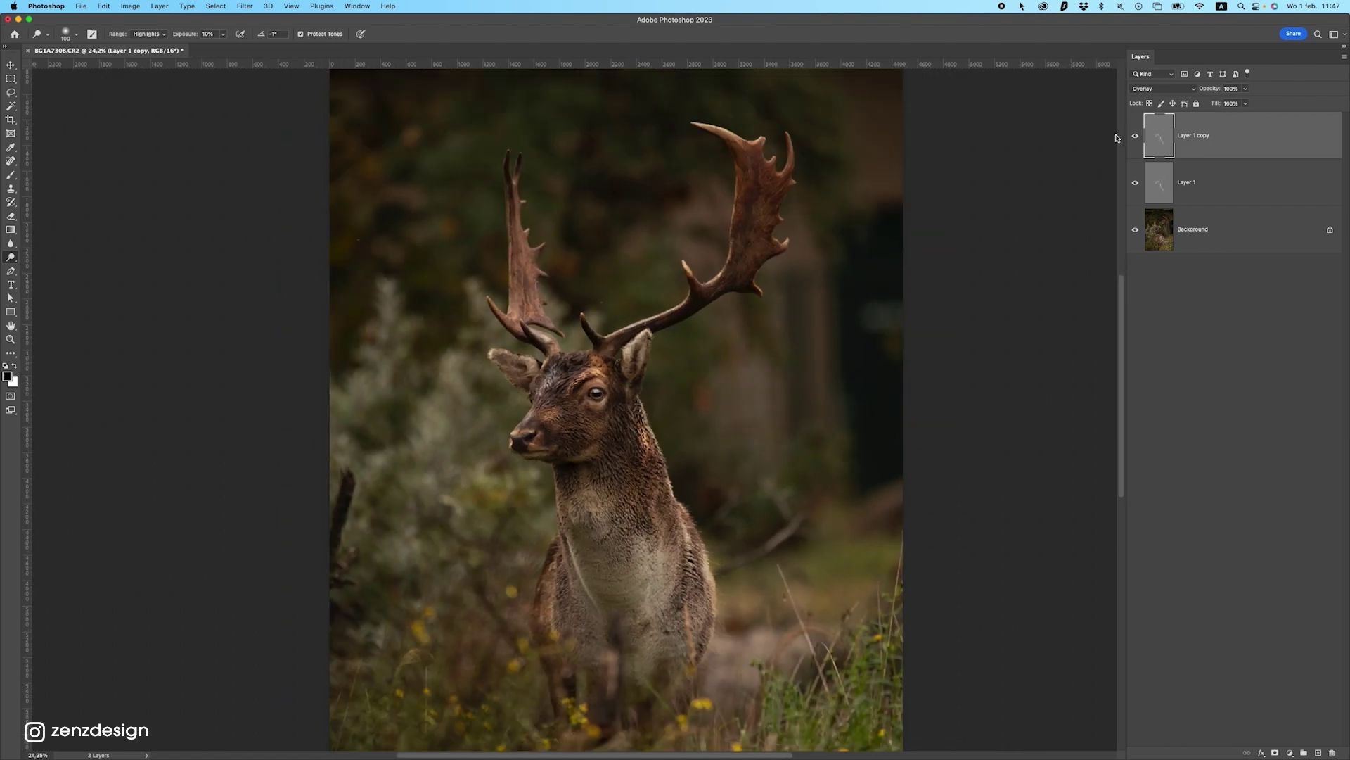
- Hide the duplicated dodge layer and compare the photo with the original dodge layer on and off
left_click(1136, 138)
left_click(1135, 181)
left_click(1136, 181)
left_click(1135, 180)
left_click(1135, 179)
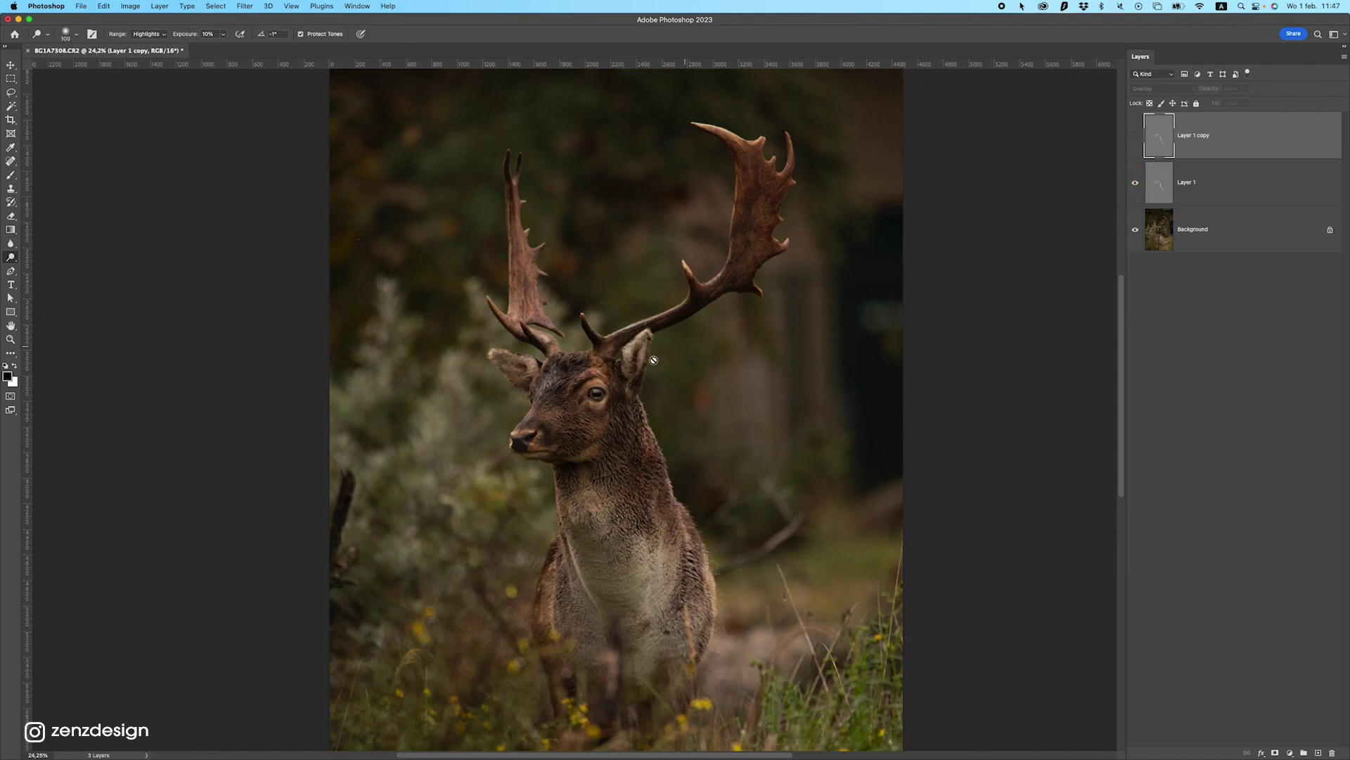
scroll(643, 370, "up", 4)
left_click(1211, 195)
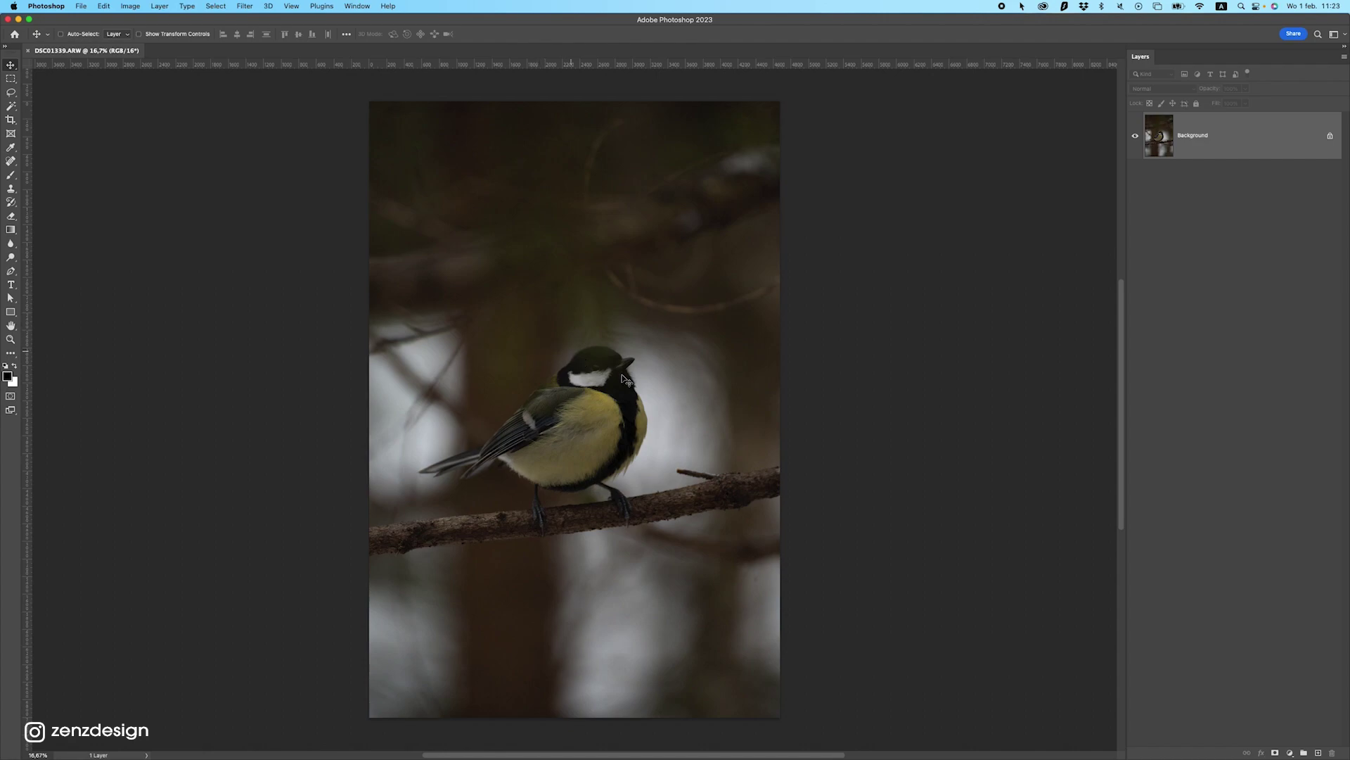
- Add a Curves adjustment layer above the bird photo, pulling in the white point and setting the black point to input 8
left_click(1289, 753)
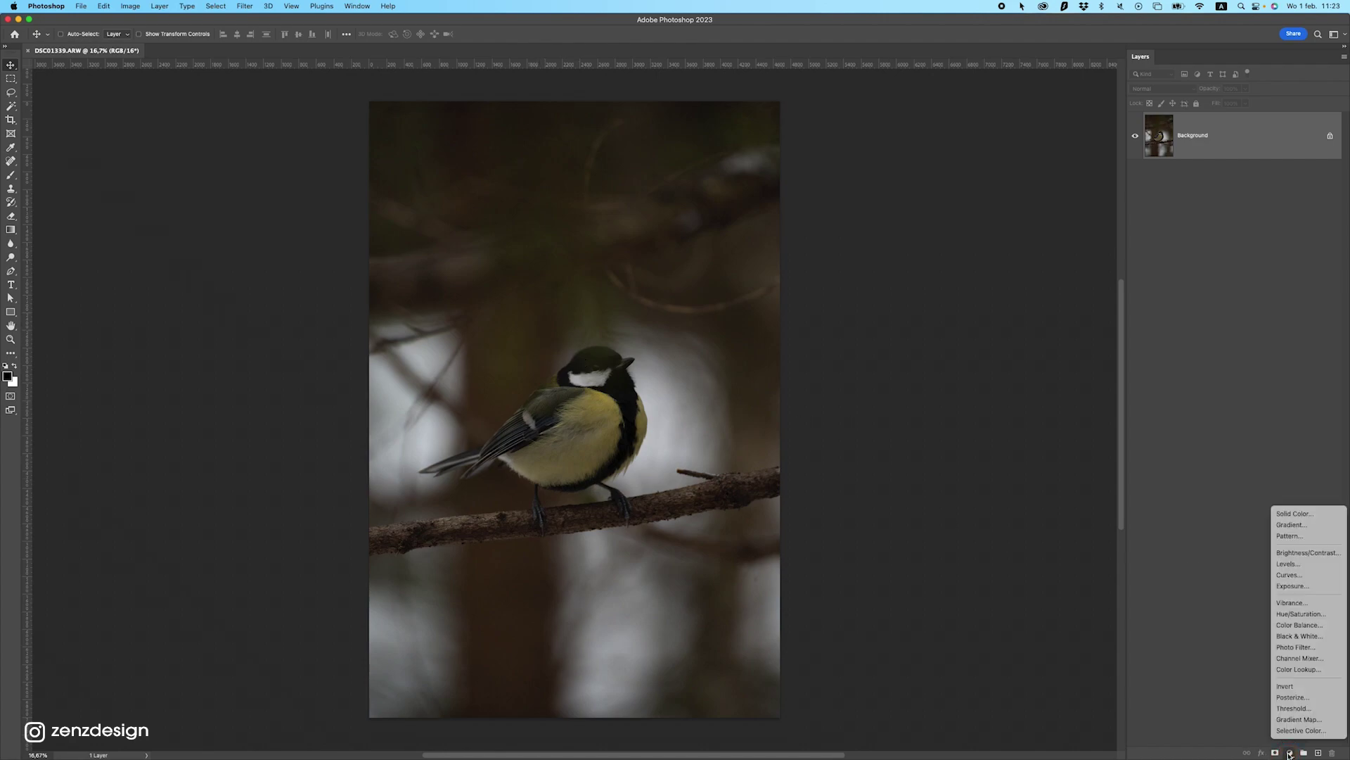
left_click(1292, 576)
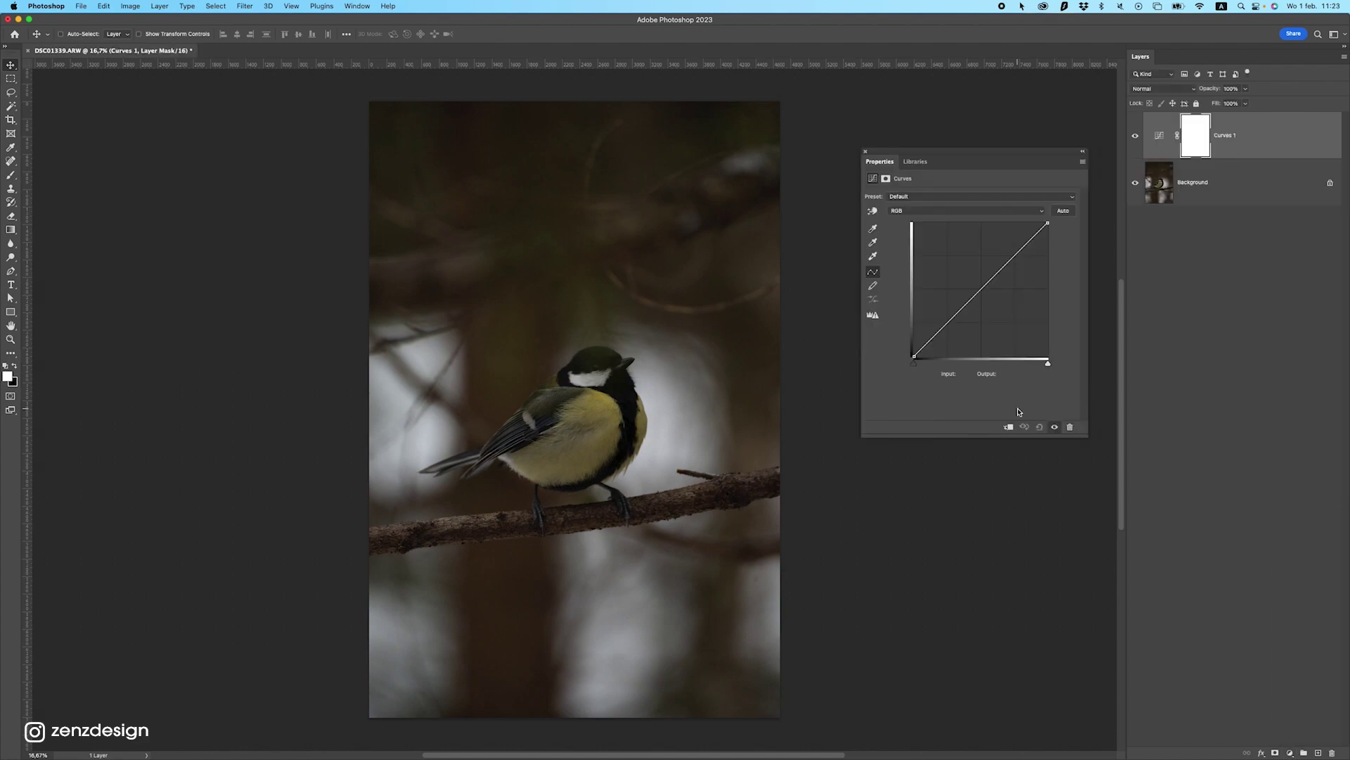
left_click(1048, 223)
left_click_drag(1048, 224, 1008, 215)
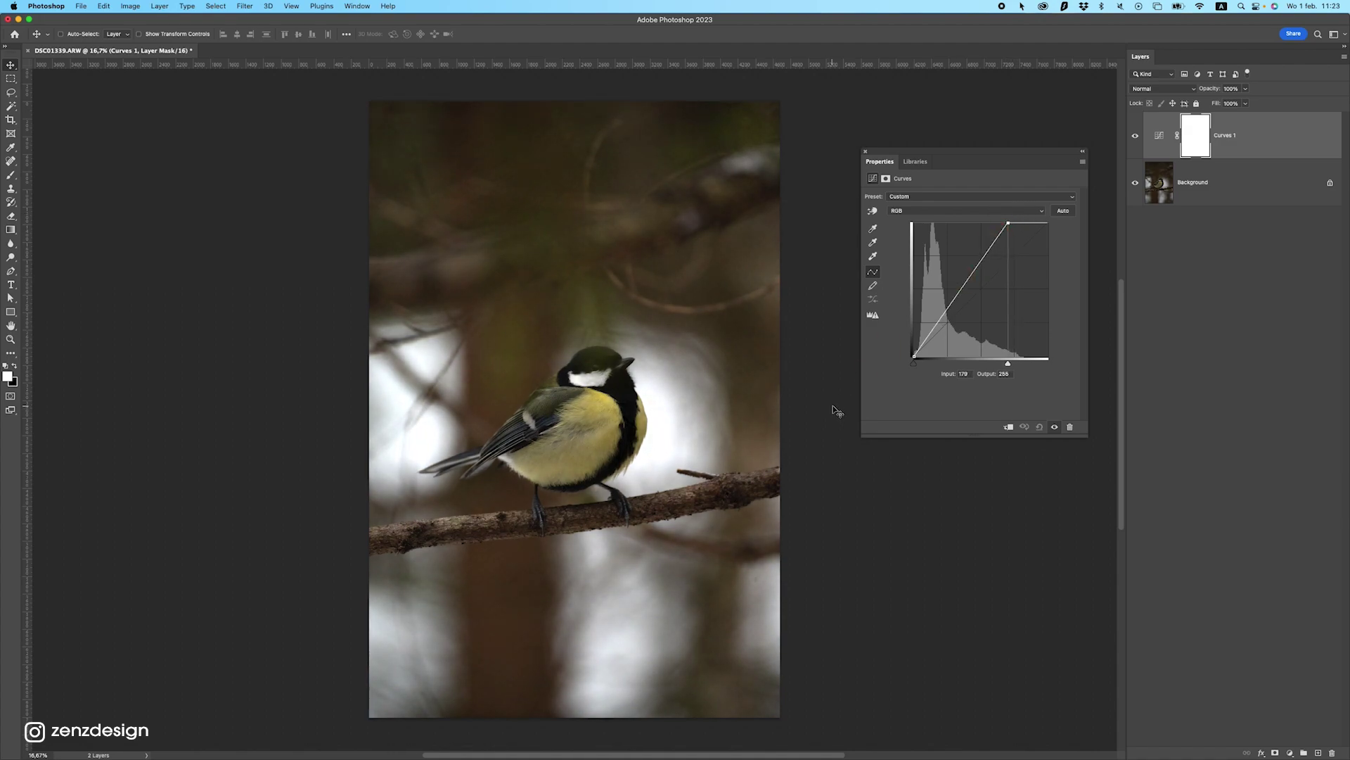
left_click_drag(914, 357, 918, 364)
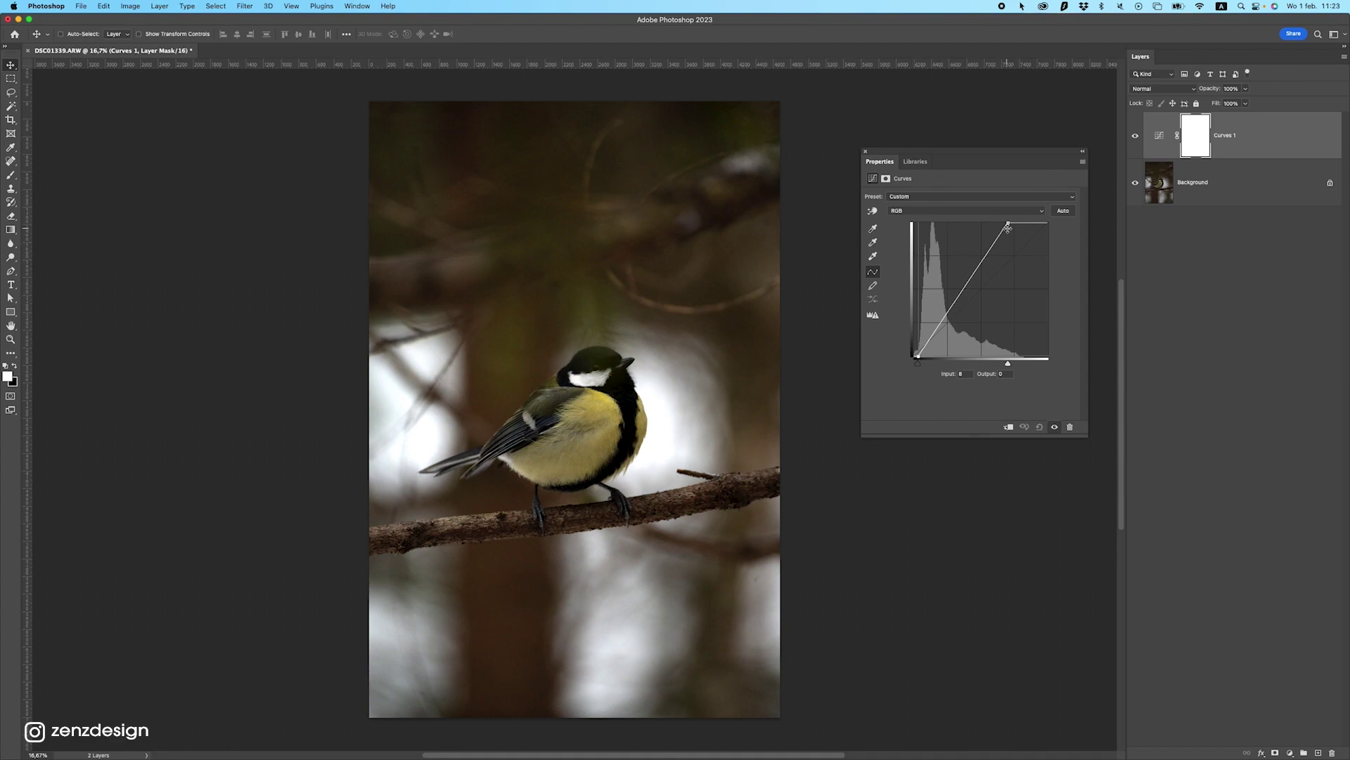
mouse_move(1007, 225)
left_mouse_down()
mouse_move(986, 216)
mouse_move(1041, 214)
mouse_move(1021, 211)
left_mouse_up()
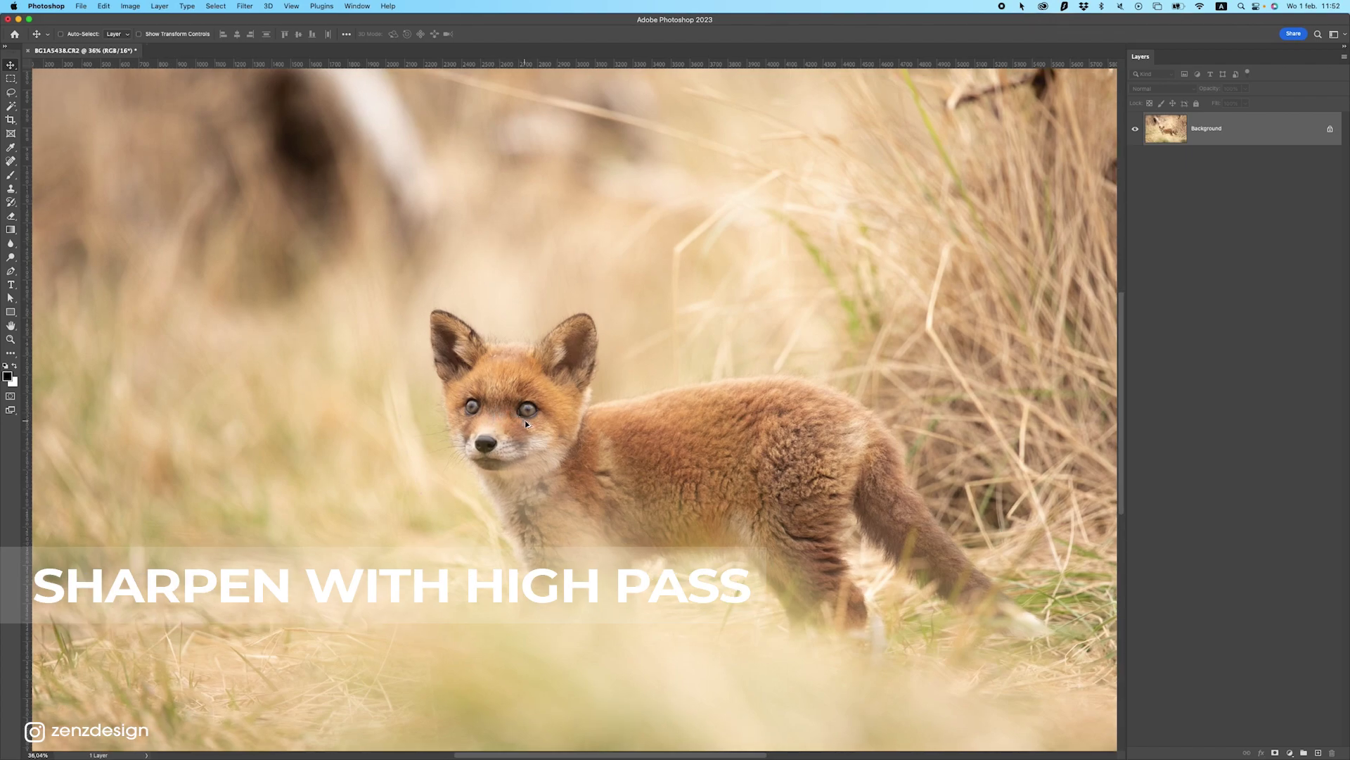
- Duplicate the fox photo's Background layer
scroll(520, 426, "up", 3)
left_click_drag(687, 443, 549, 381)
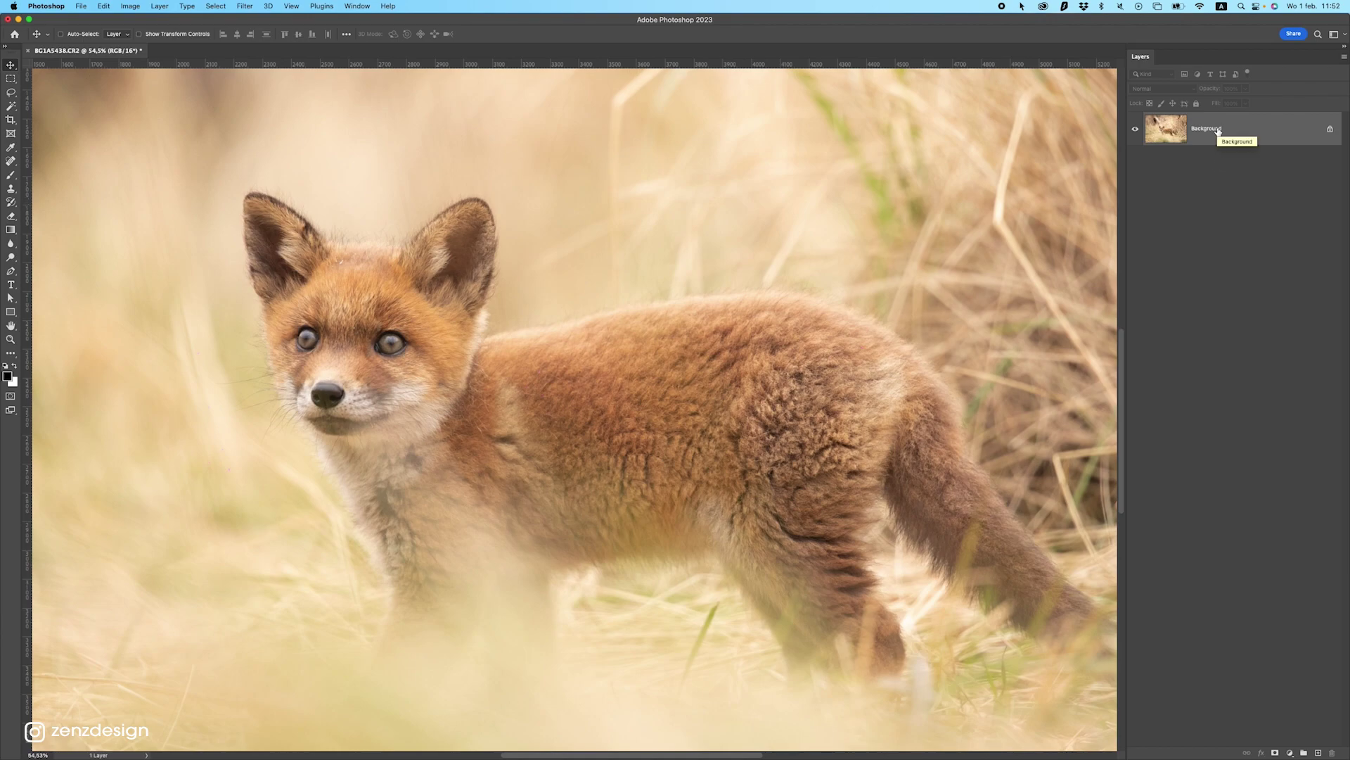
key("super+j")
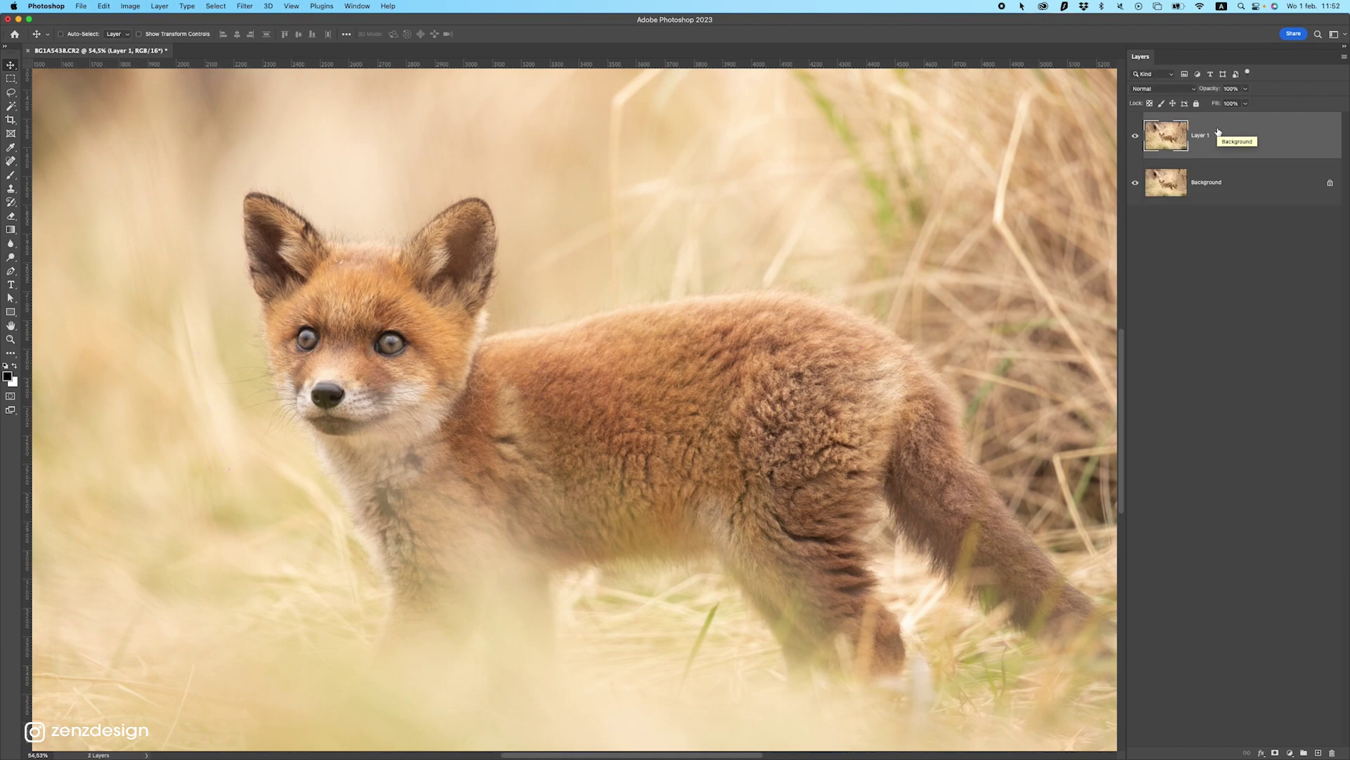
- Apply a High Pass filter to the duplicated fox layer and set its blend mode to Hard Light
left_click(245, 6)
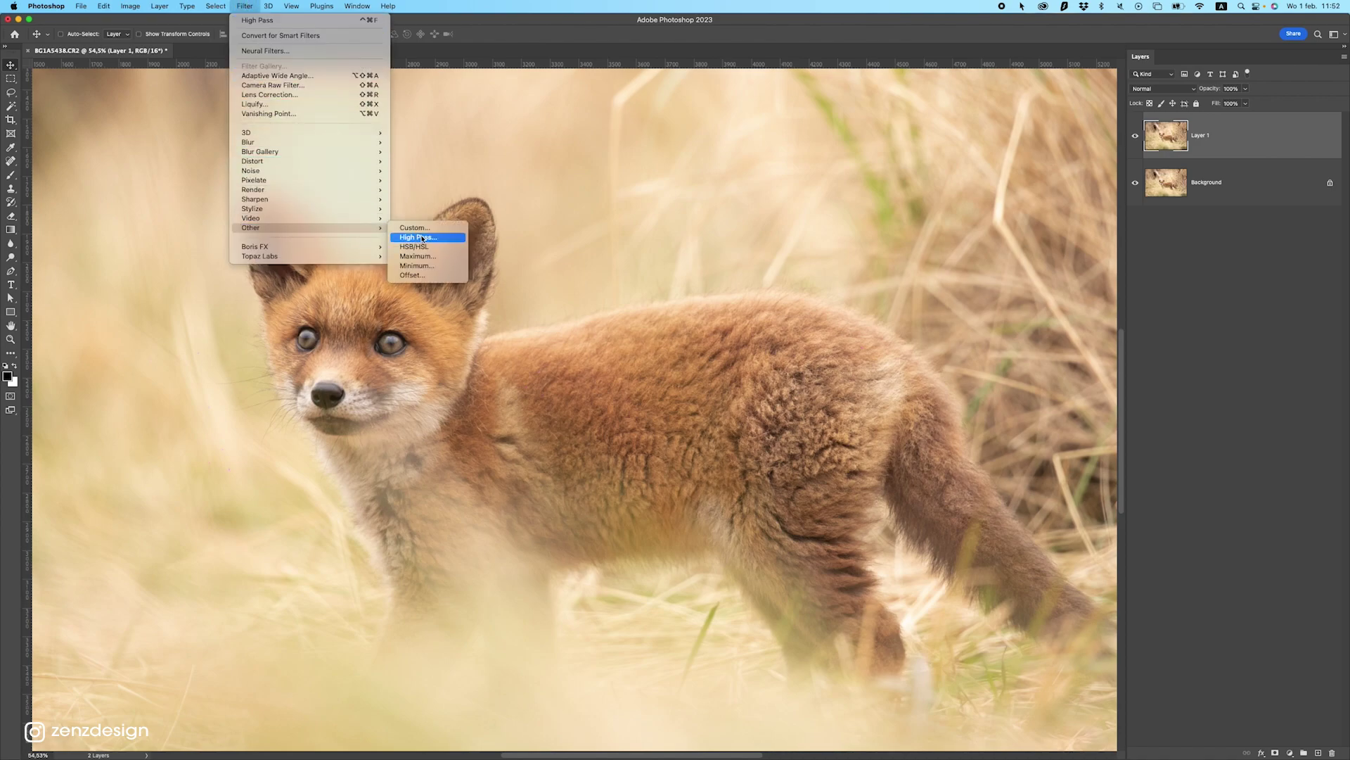
left_click(424, 237)
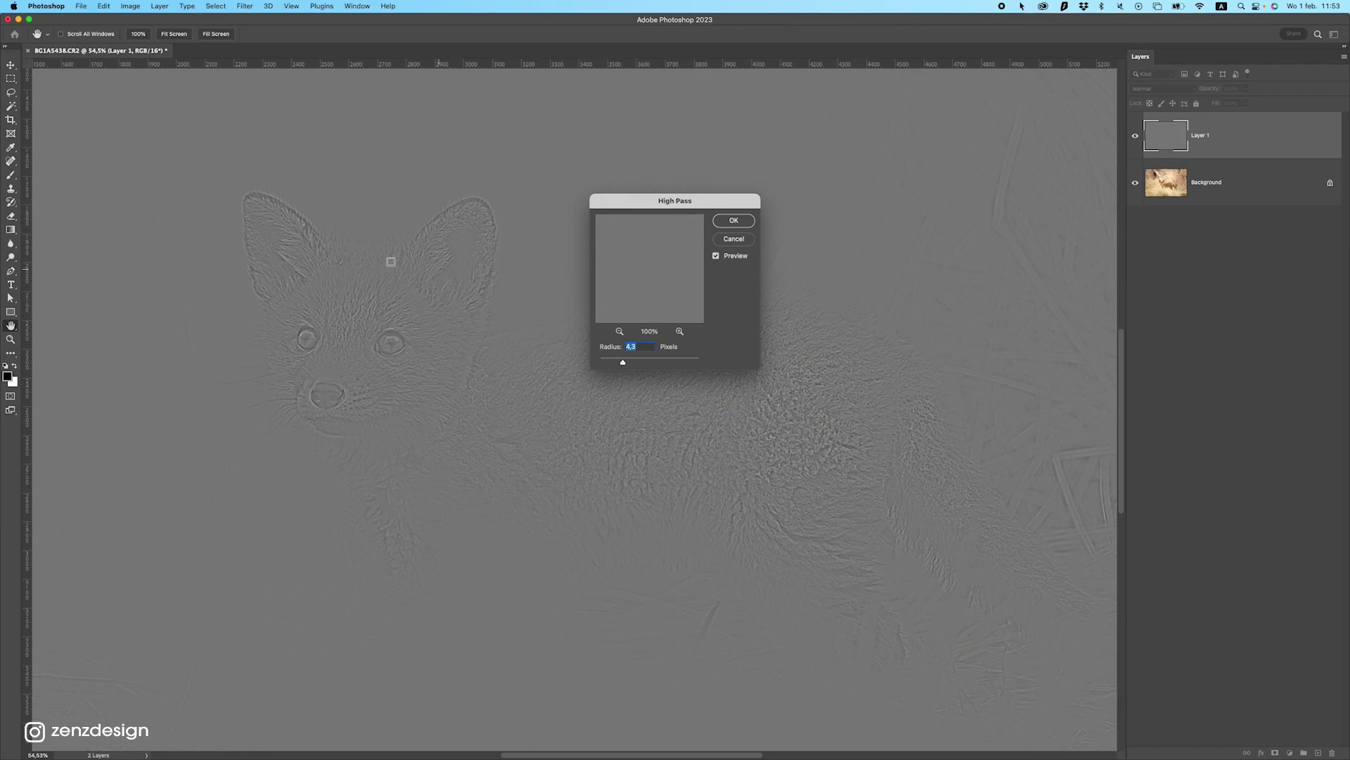
mouse_move(609, 363)
left_mouse_down()
mouse_move(597, 363)
mouse_move(640, 363)
mouse_move(618, 362)
left_mouse_up()
left_click(734, 220)
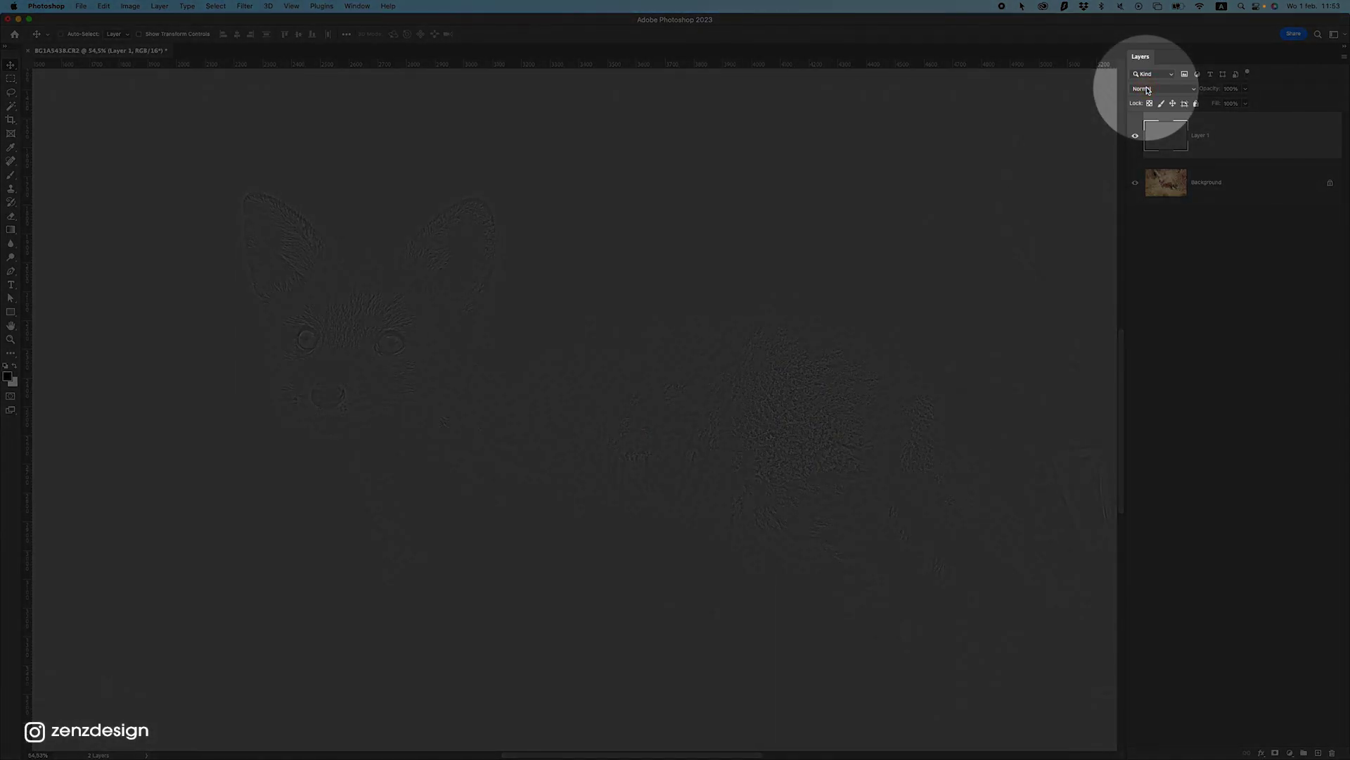
left_click(1147, 89)
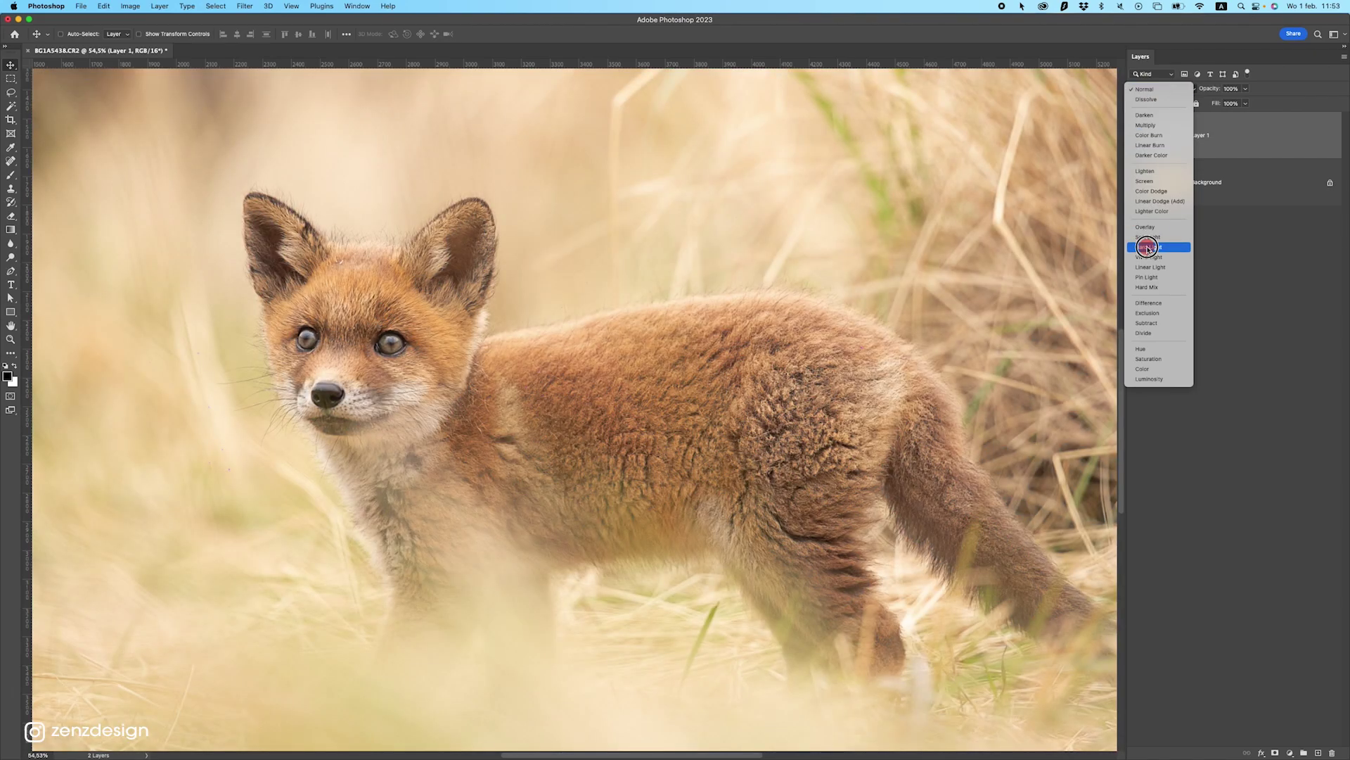
left_click(1149, 247)
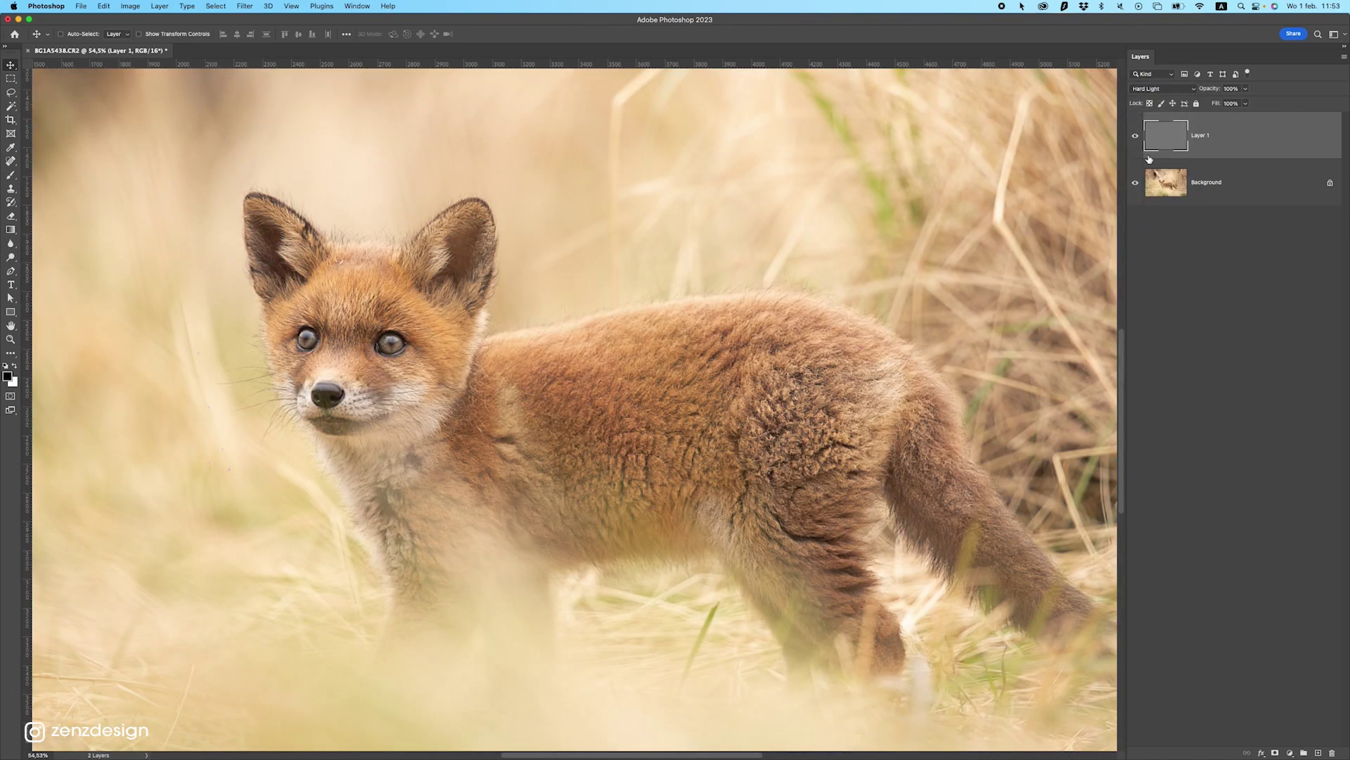
- Compare the fox's face and fur with the sharpening layer on and off, examining them close up and in the full photo
left_click(1135, 138)
scroll(418, 328, "up", 8)
left_click_drag(391, 339, 714, 379)
left_click(1135, 138)
left_click(1135, 138)
left_click(1135, 138)
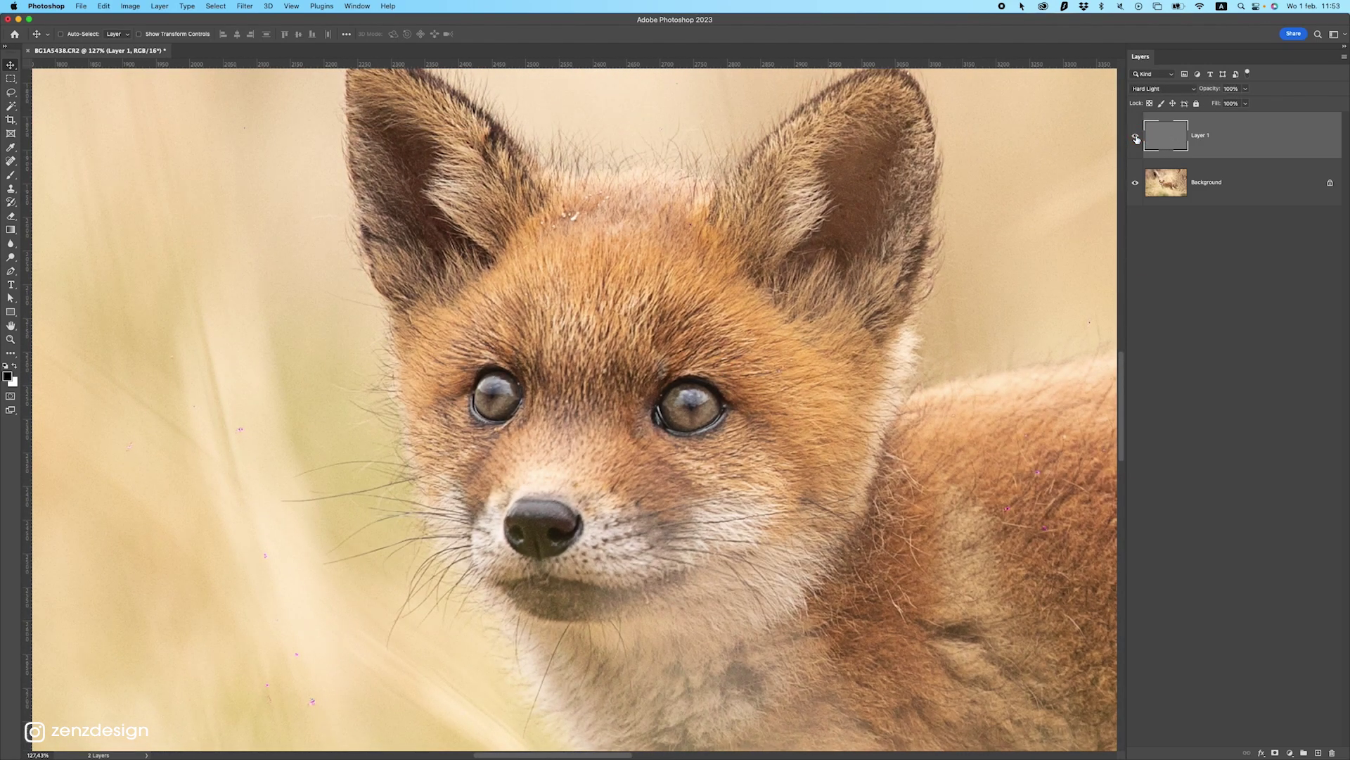
left_click(1136, 138)
left_click(1135, 137)
scroll(709, 454, "down", 2)
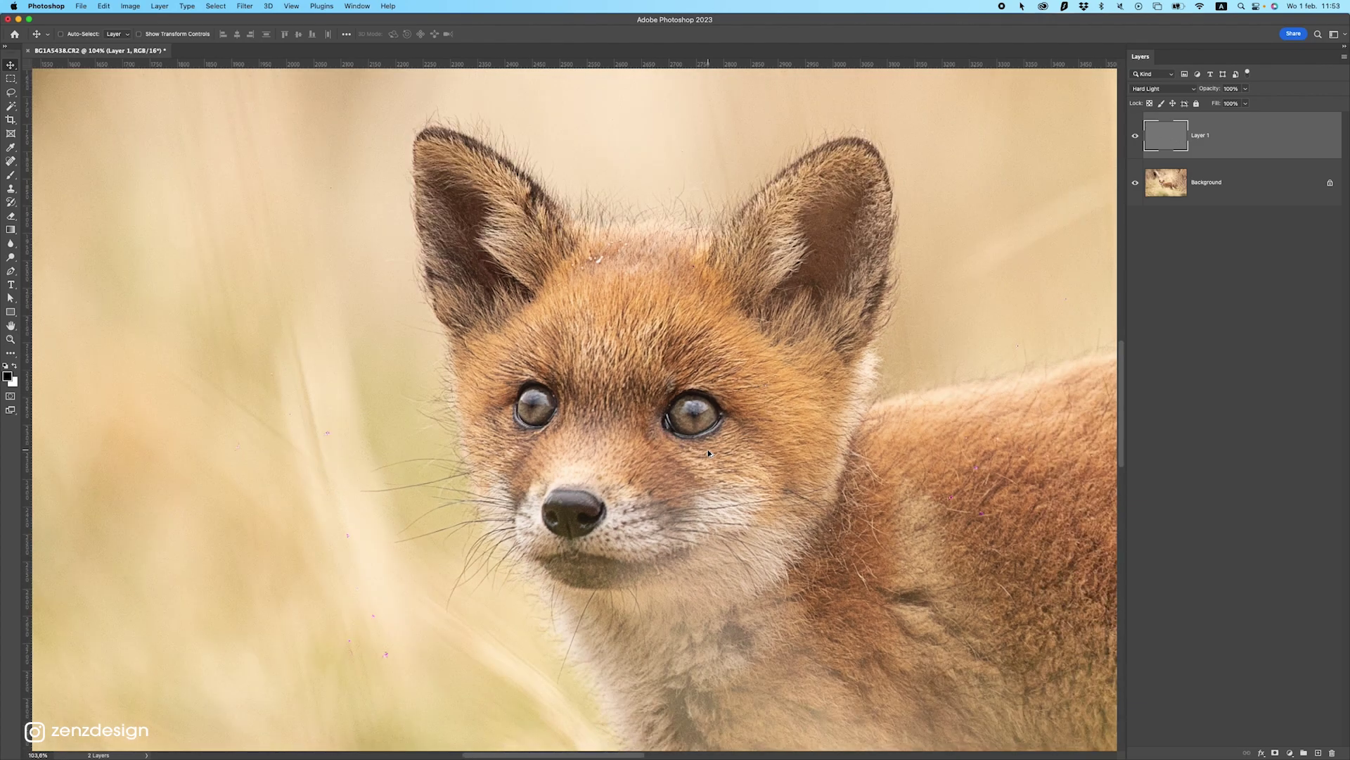
scroll(709, 454, "right", 5)
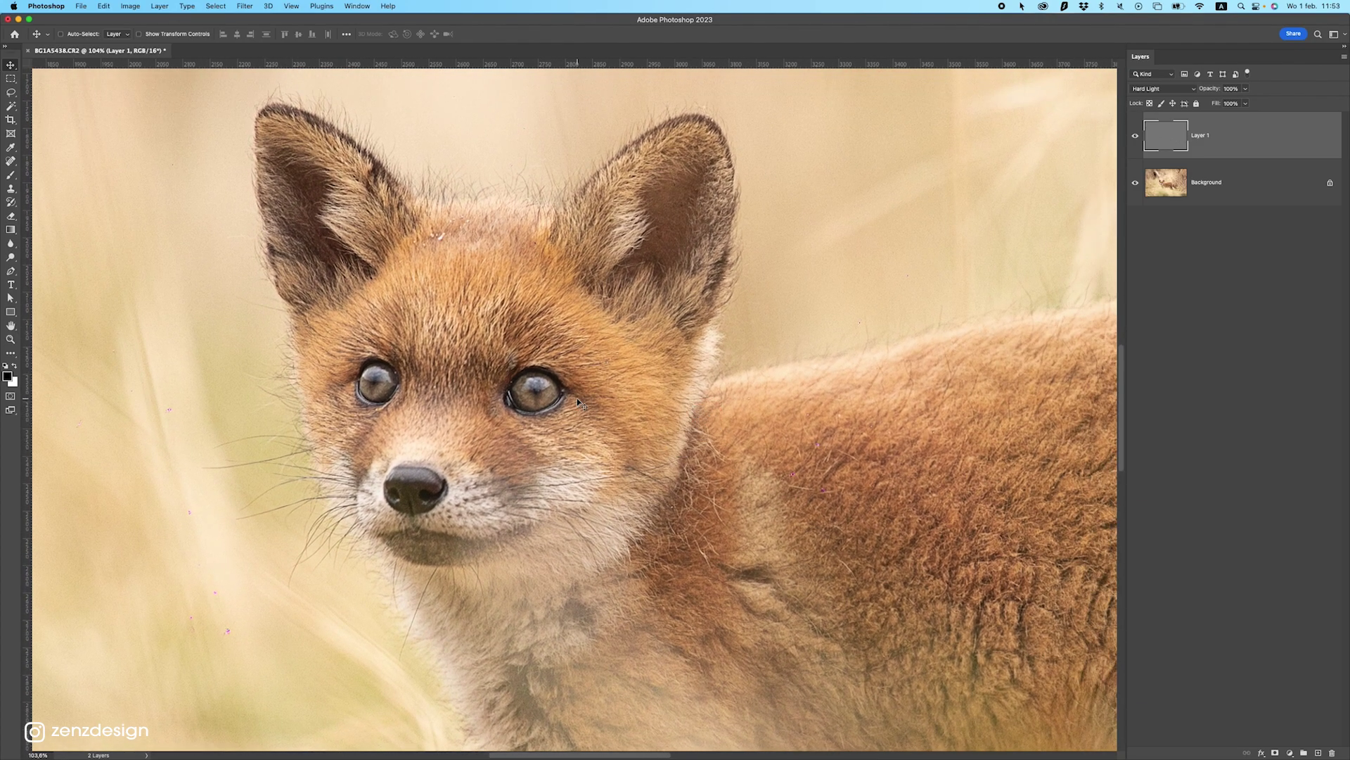
scroll(578, 398, "down", 5)
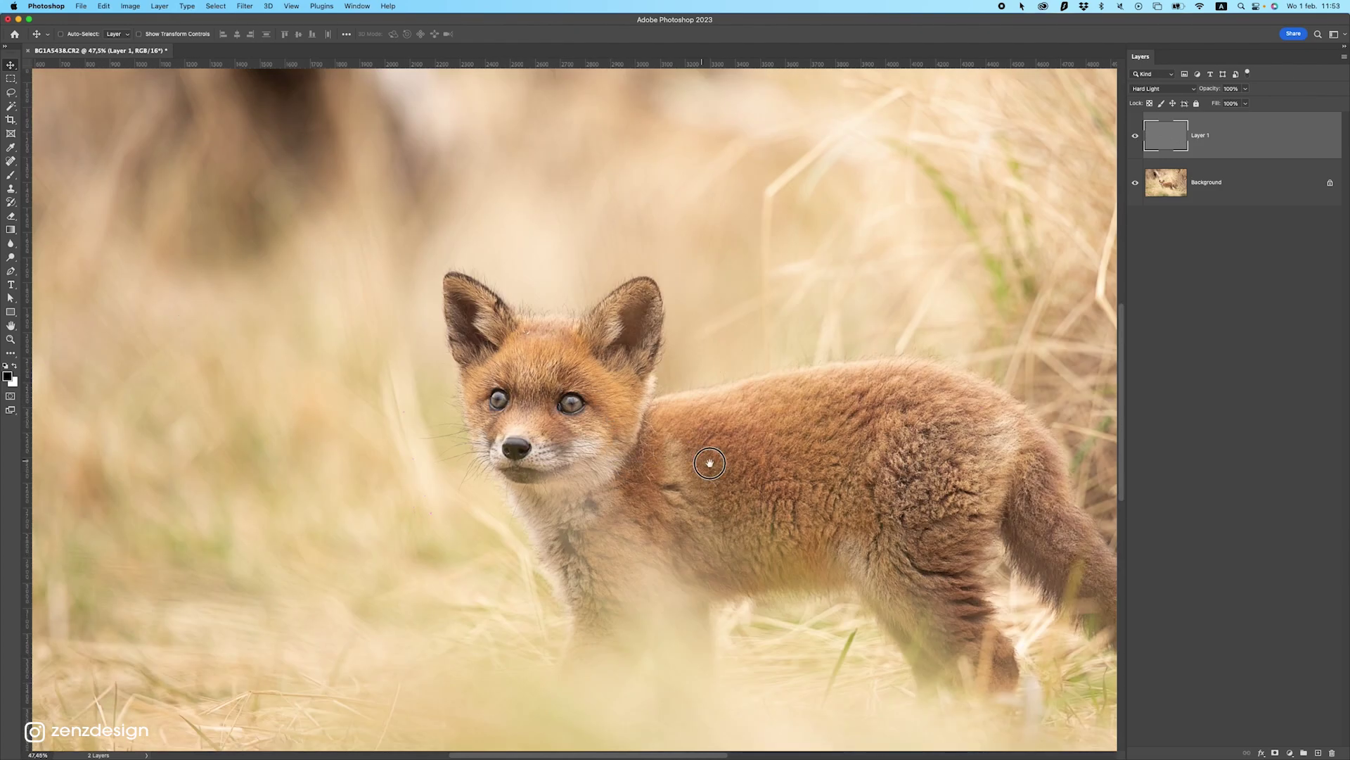
scroll(710, 463, "up", 3)
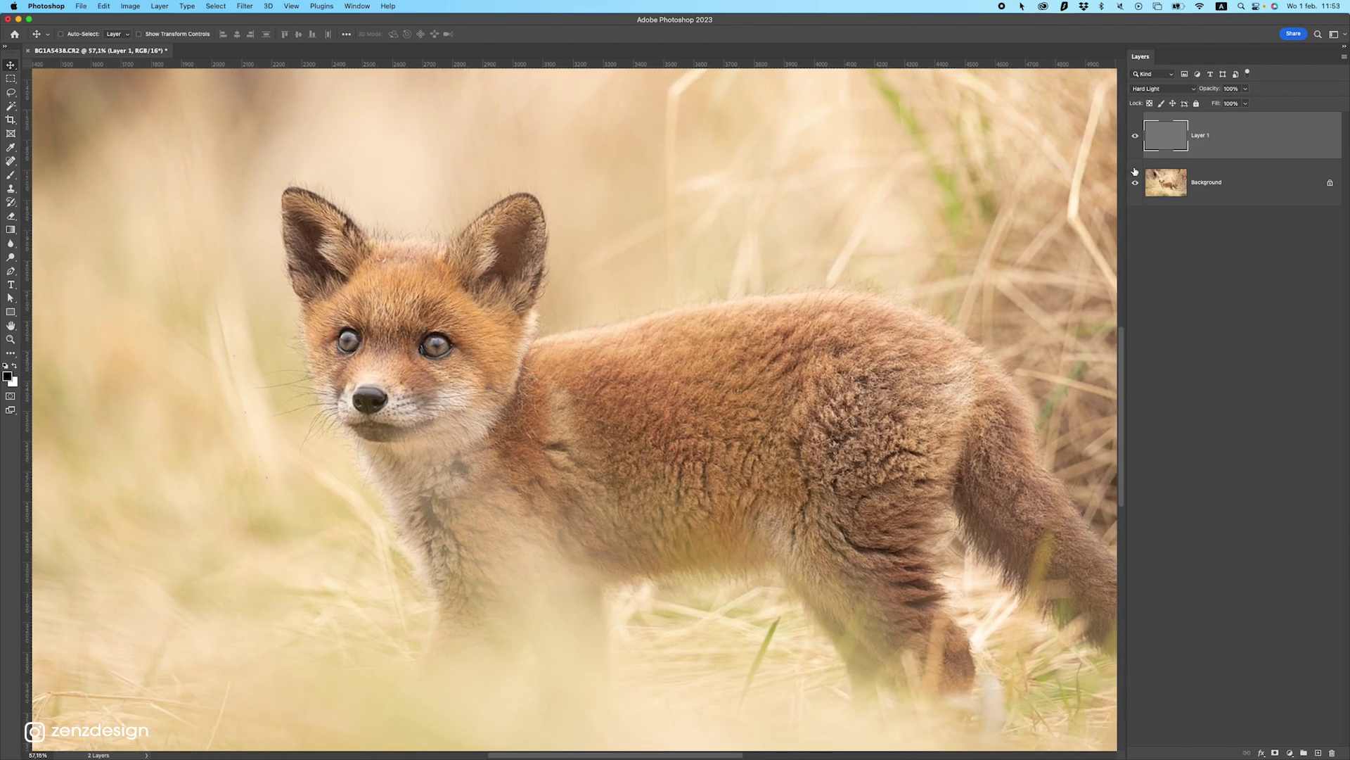
scroll(524, 415, "down", 4)
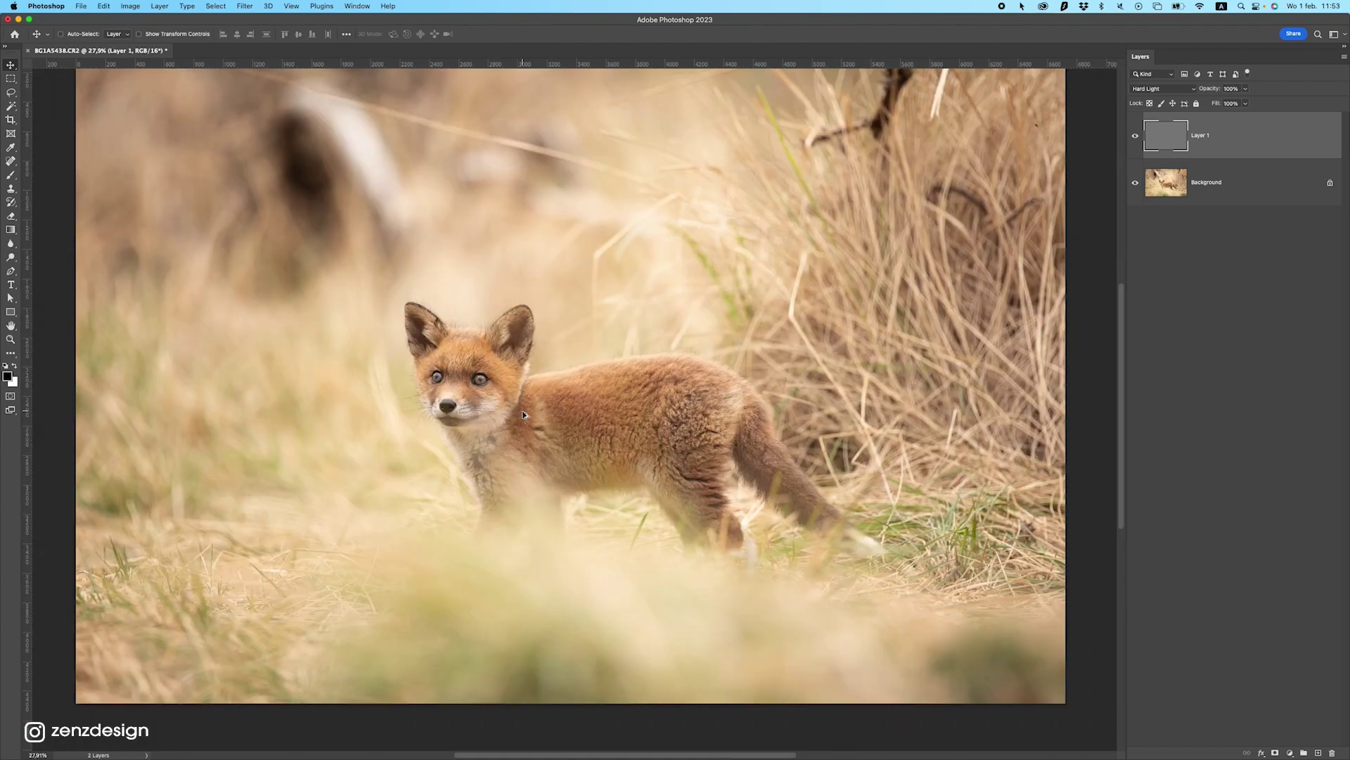
scroll(525, 415, "up", 2)
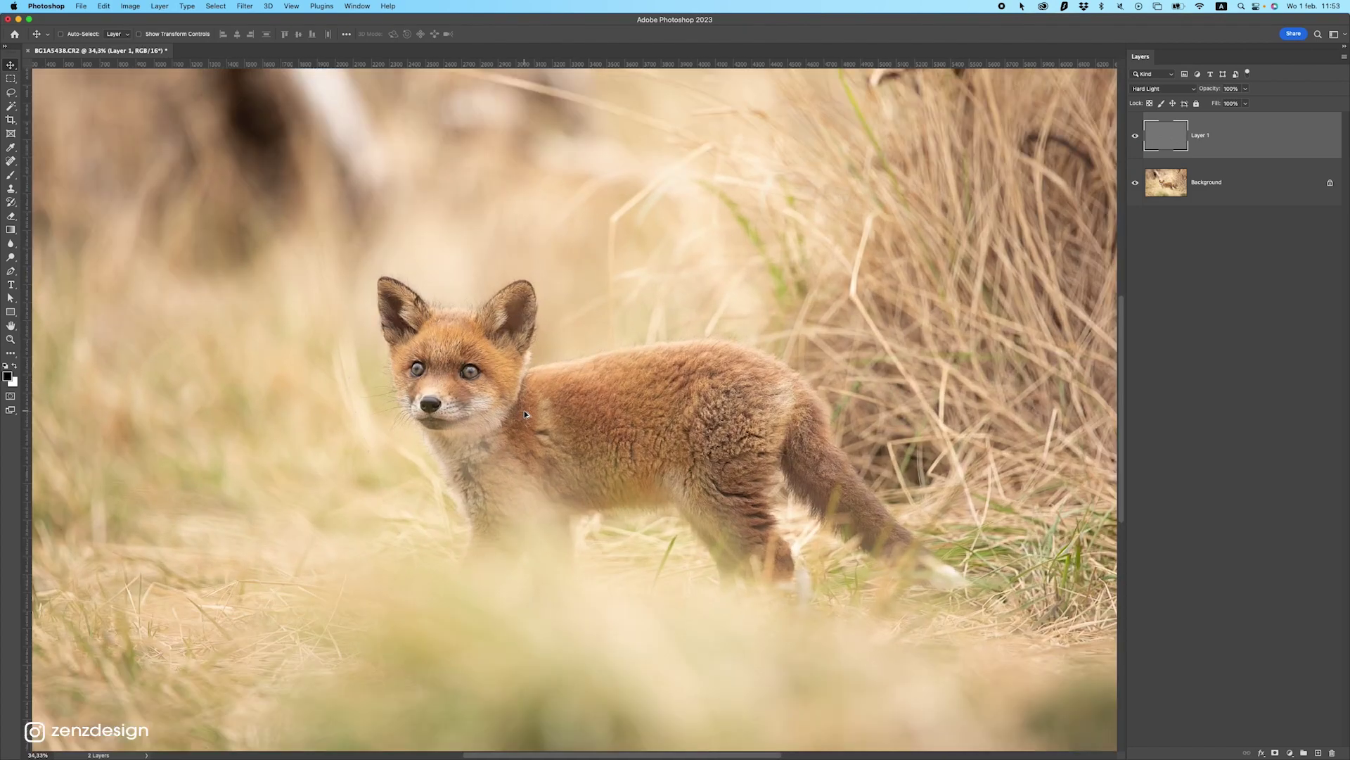
- Lower the High Pass layer's opacity to 55% and check its effect on the fox's fur
left_click(1245, 88)
left_click_drag(1225, 104, 1225, 102)
scroll(460, 366, "up", 5)
left_click(1134, 136)
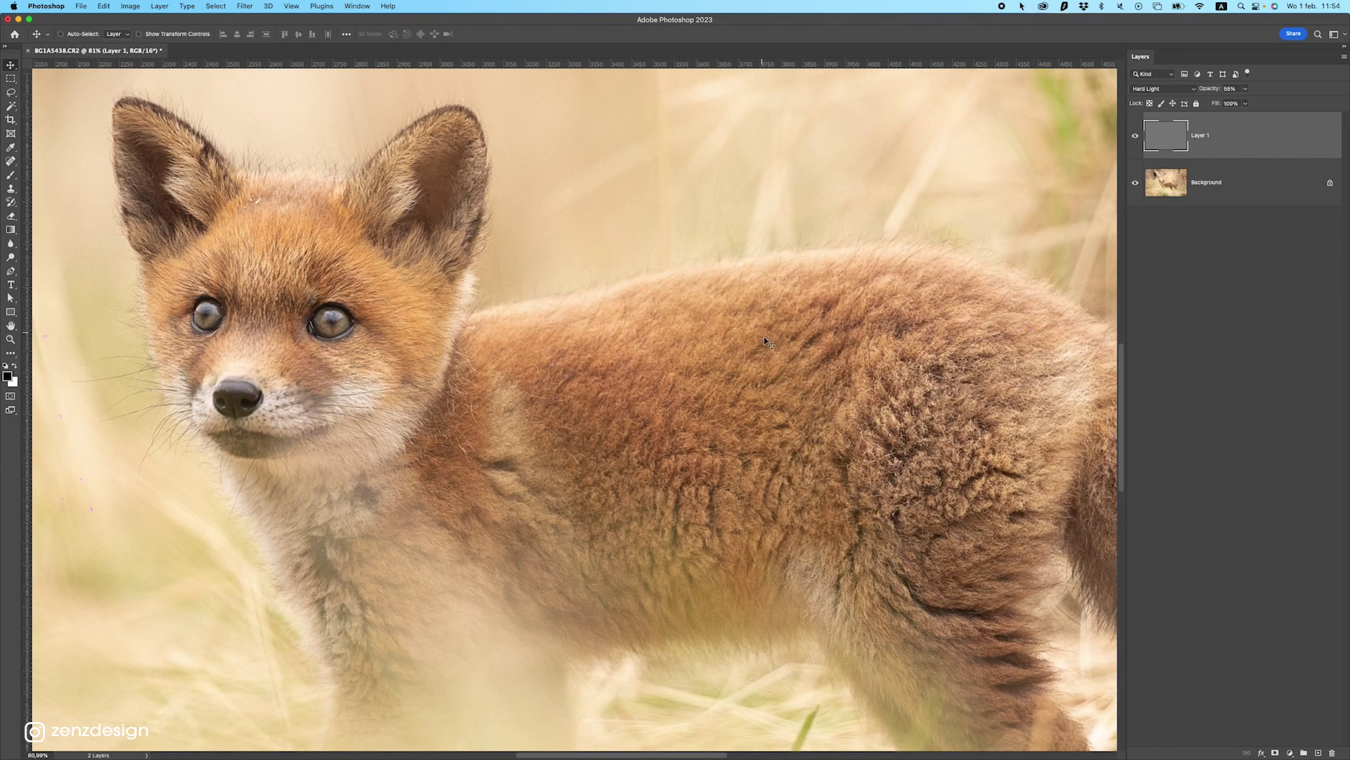
- Add a Color Lookup adjustment layer above the sharpening layer, using the 3Strip.look 3D LUT
scroll(746, 344, "down", 1)
scroll(720, 397, "down", 1)
left_click_drag(753, 370, 696, 387)
scroll(740, 387, "down", 2)
left_click_drag(827, 400, 799, 388)
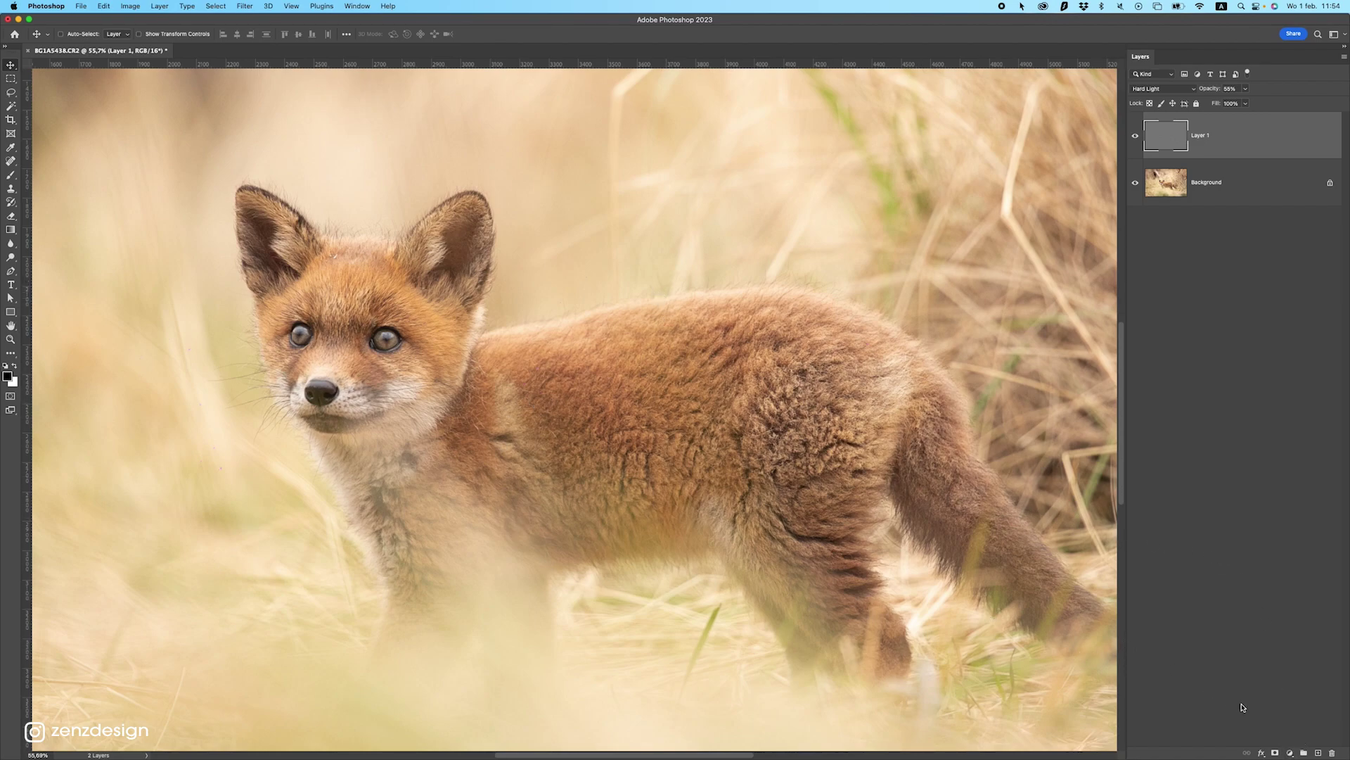
left_click(1291, 753)
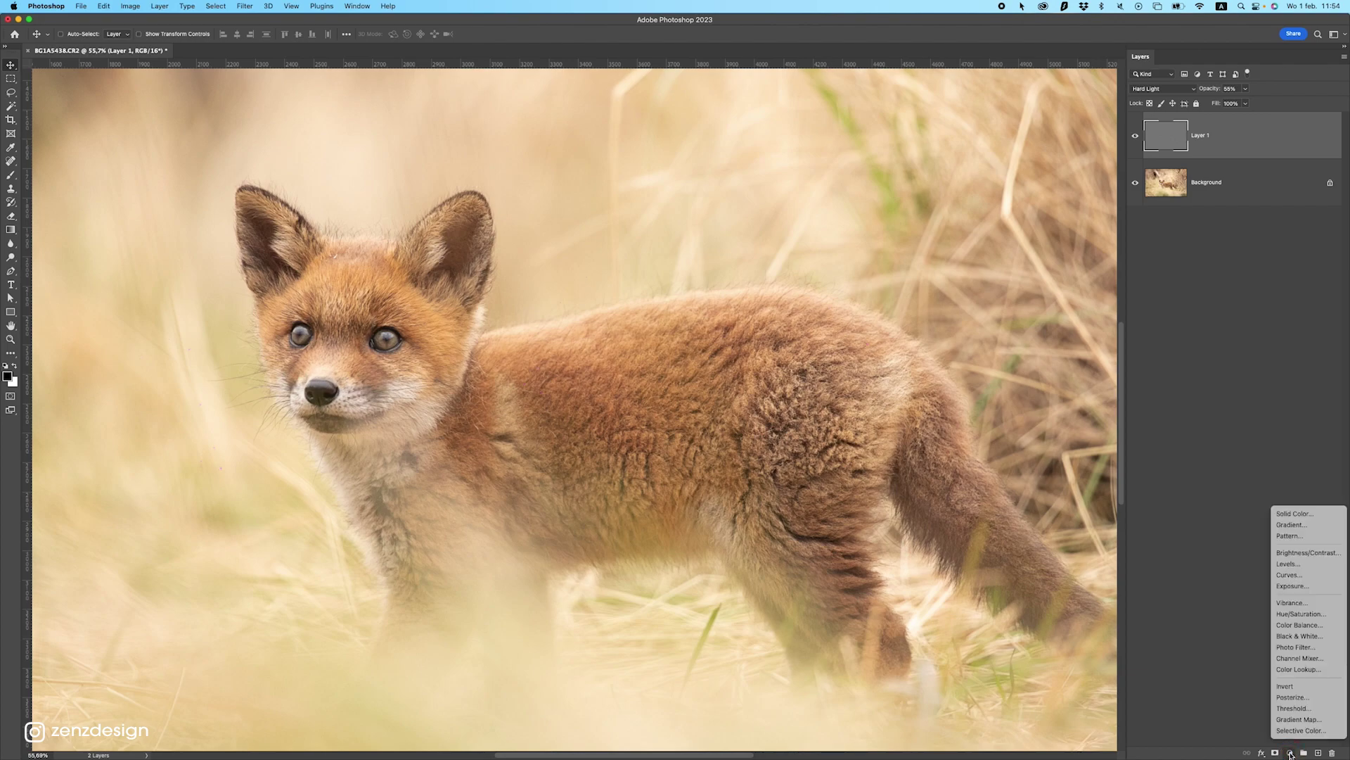
left_click(1293, 674)
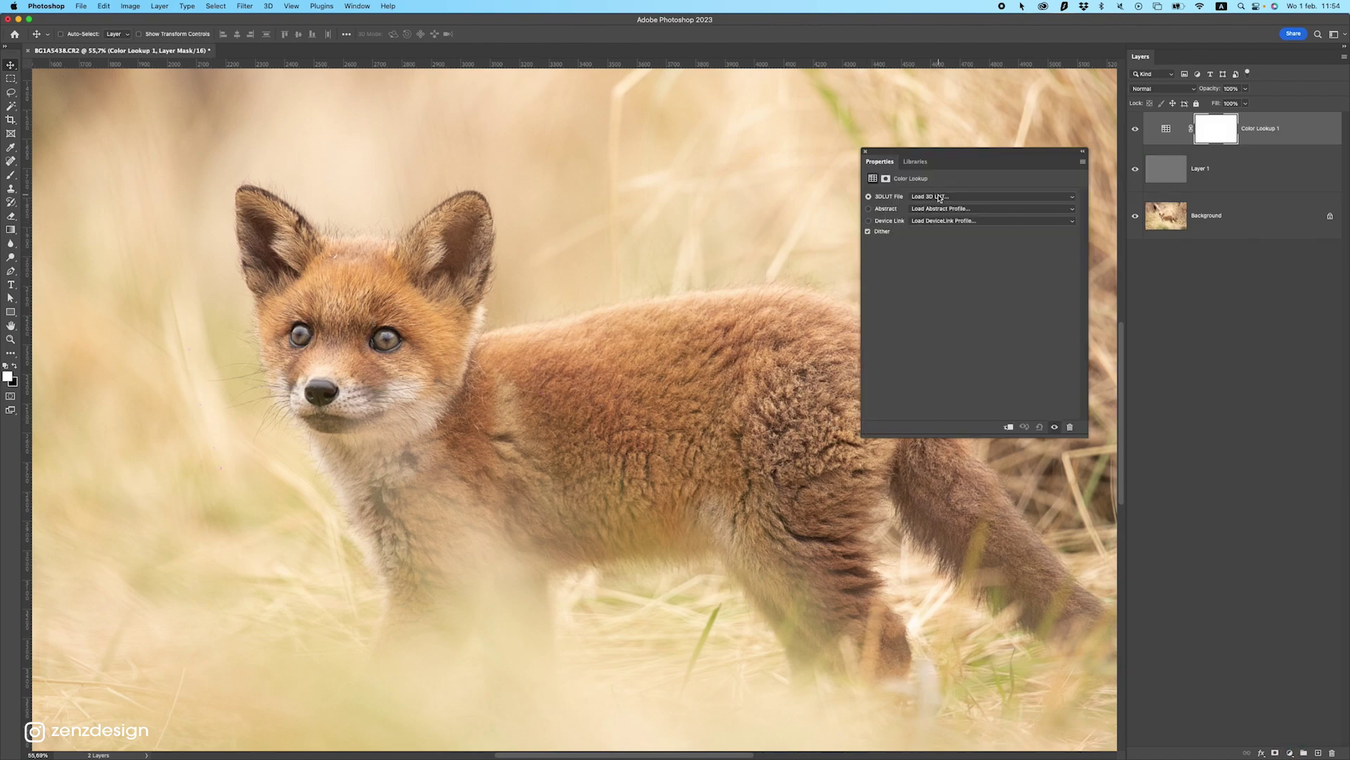
left_click(937, 198)
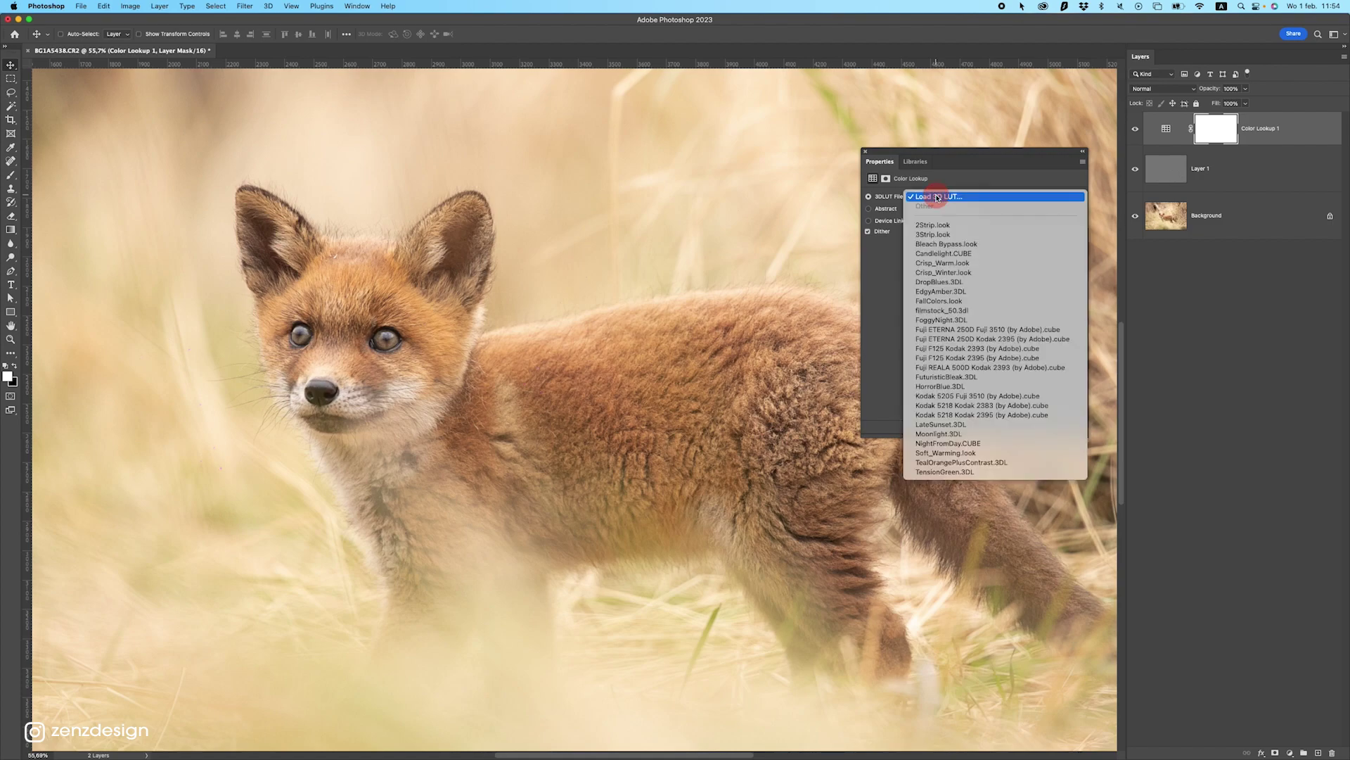
left_click(938, 235)
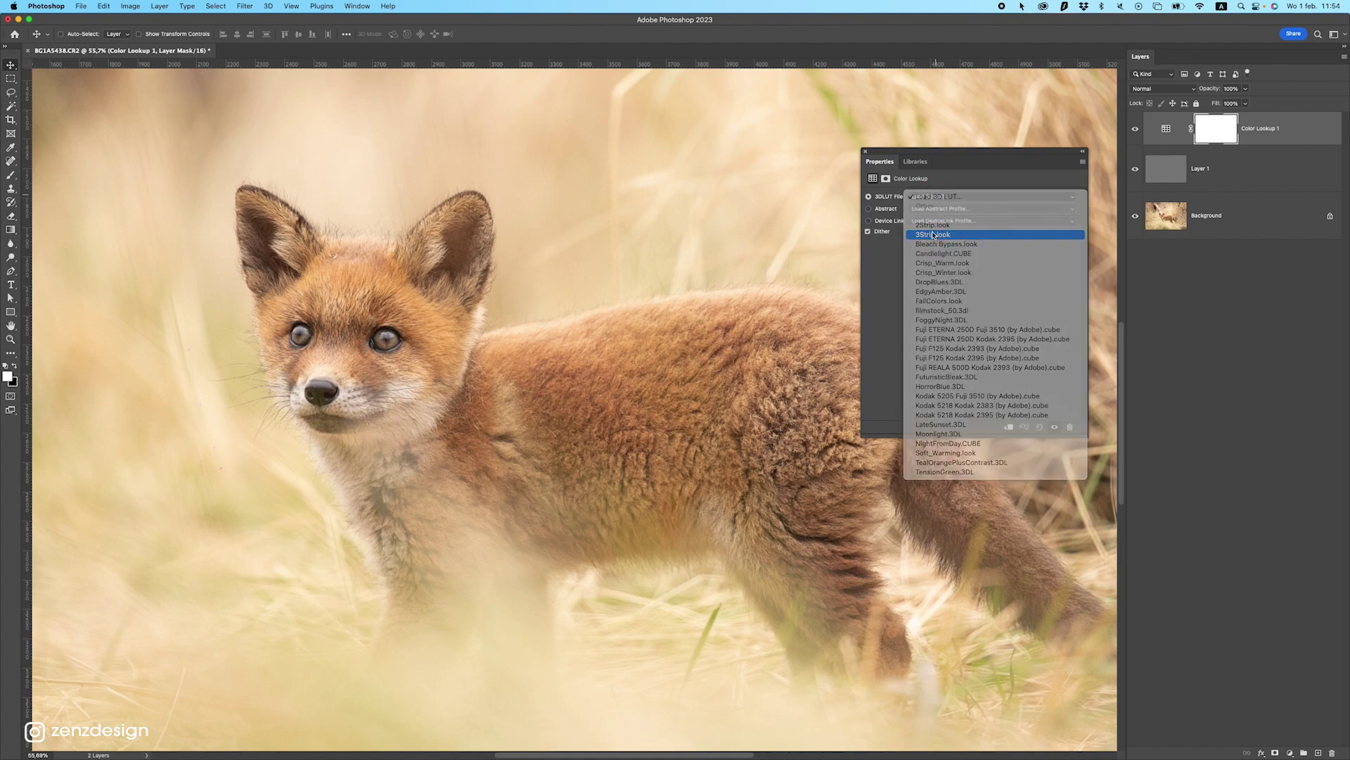
left_click(865, 151)
- Lower the Color Lookup layer's opacity for a subtler tint and check the photo by toggling the layer's visibility
scroll(612, 459, "down", 3)
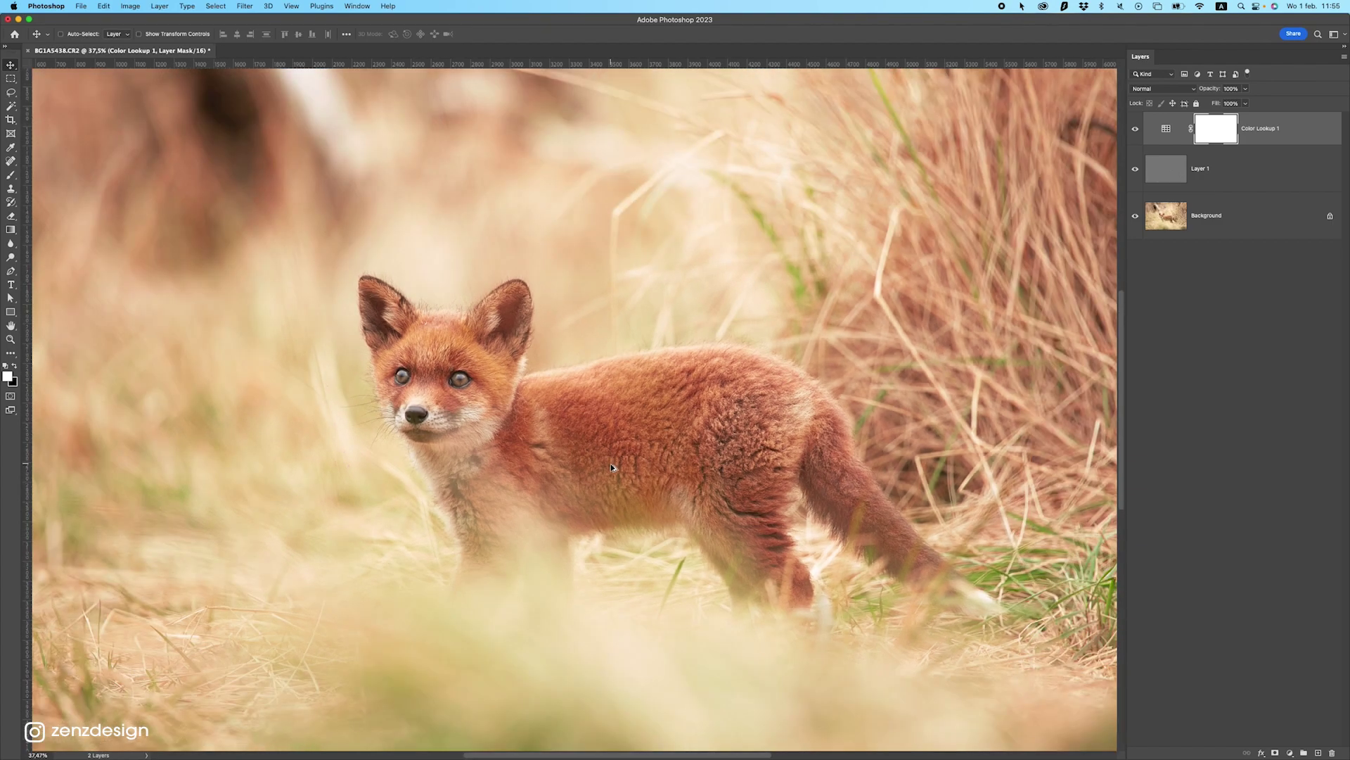
scroll(610, 462, "down", 2)
left_click(1245, 89)
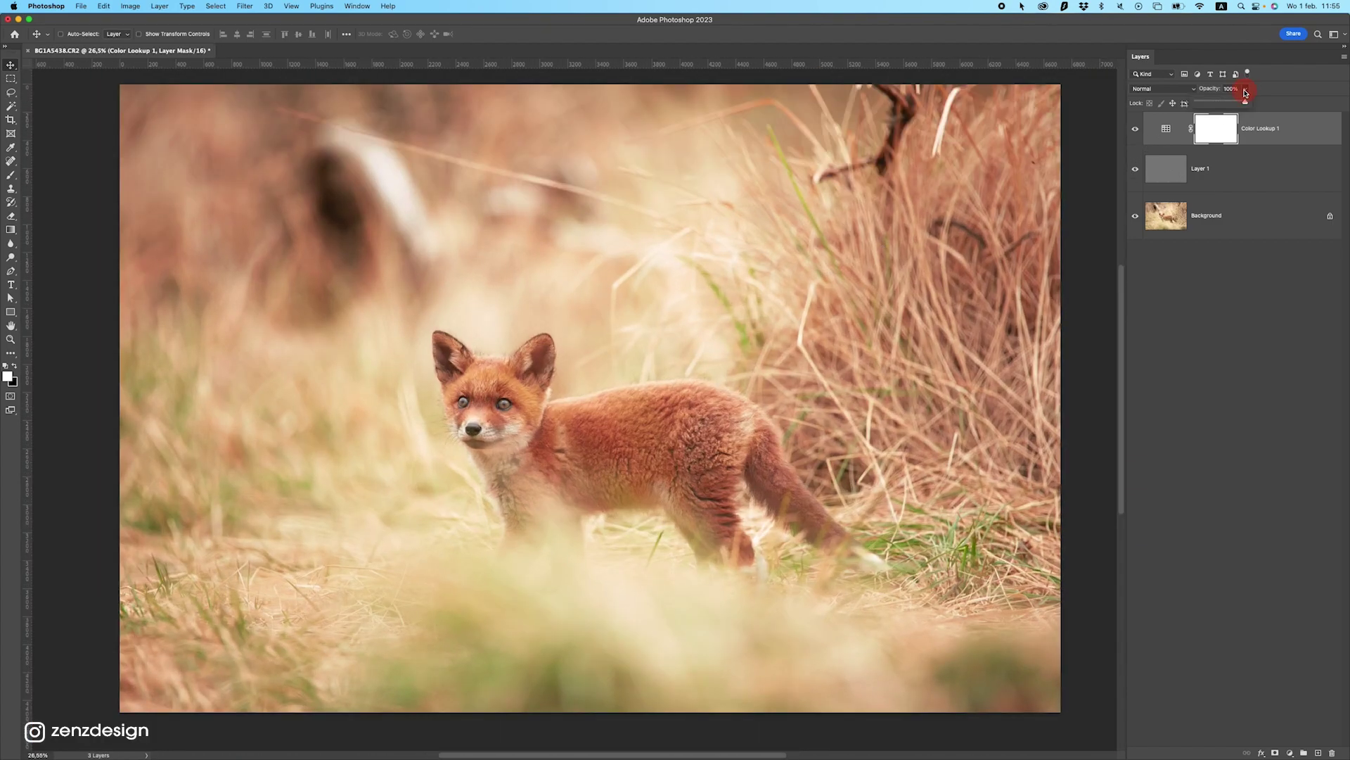
left_click(1206, 103)
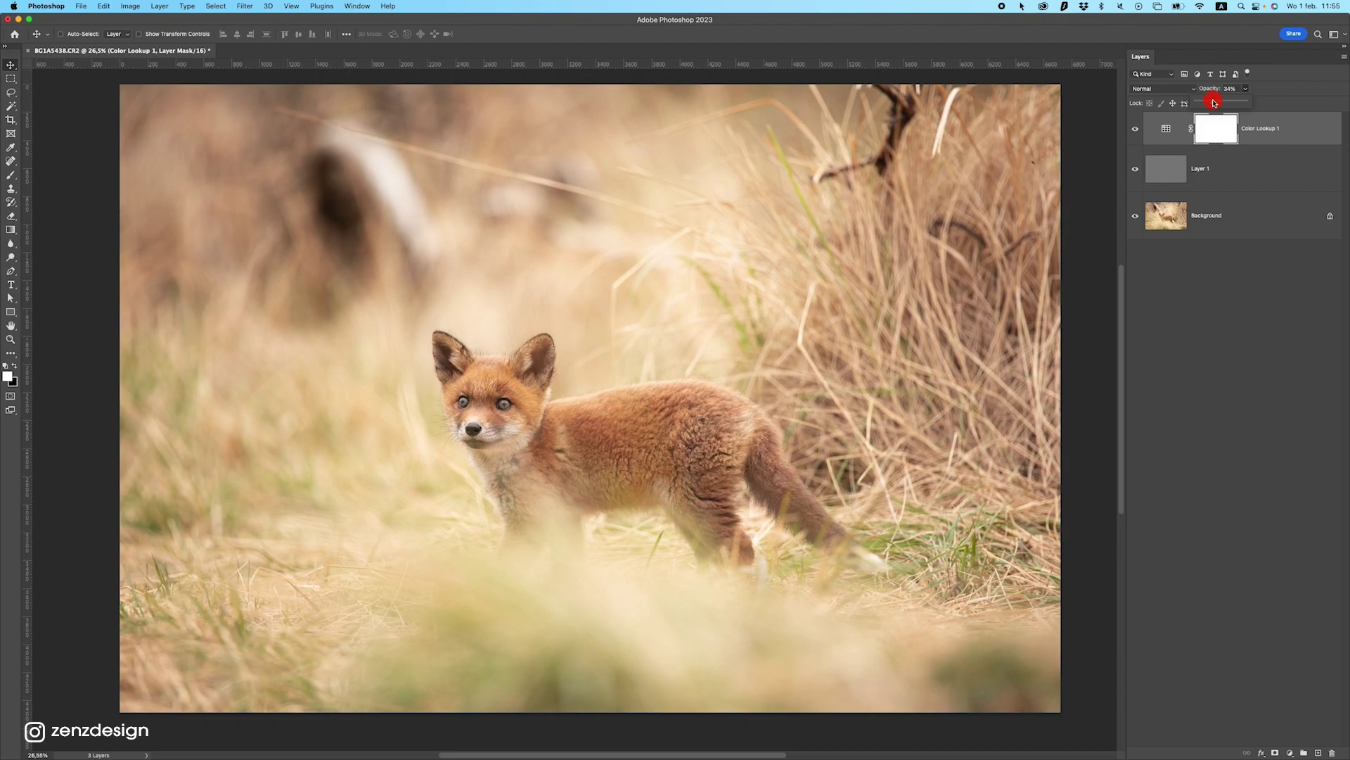
left_click(1207, 102)
left_click(1205, 103)
left_click(1134, 129)
left_click(1245, 104)
left_click(1250, 102)
mouse_move(718, 424)
left_mouse_down()
mouse_move(673, 410)
mouse_move(698, 424)
left_mouse_up()
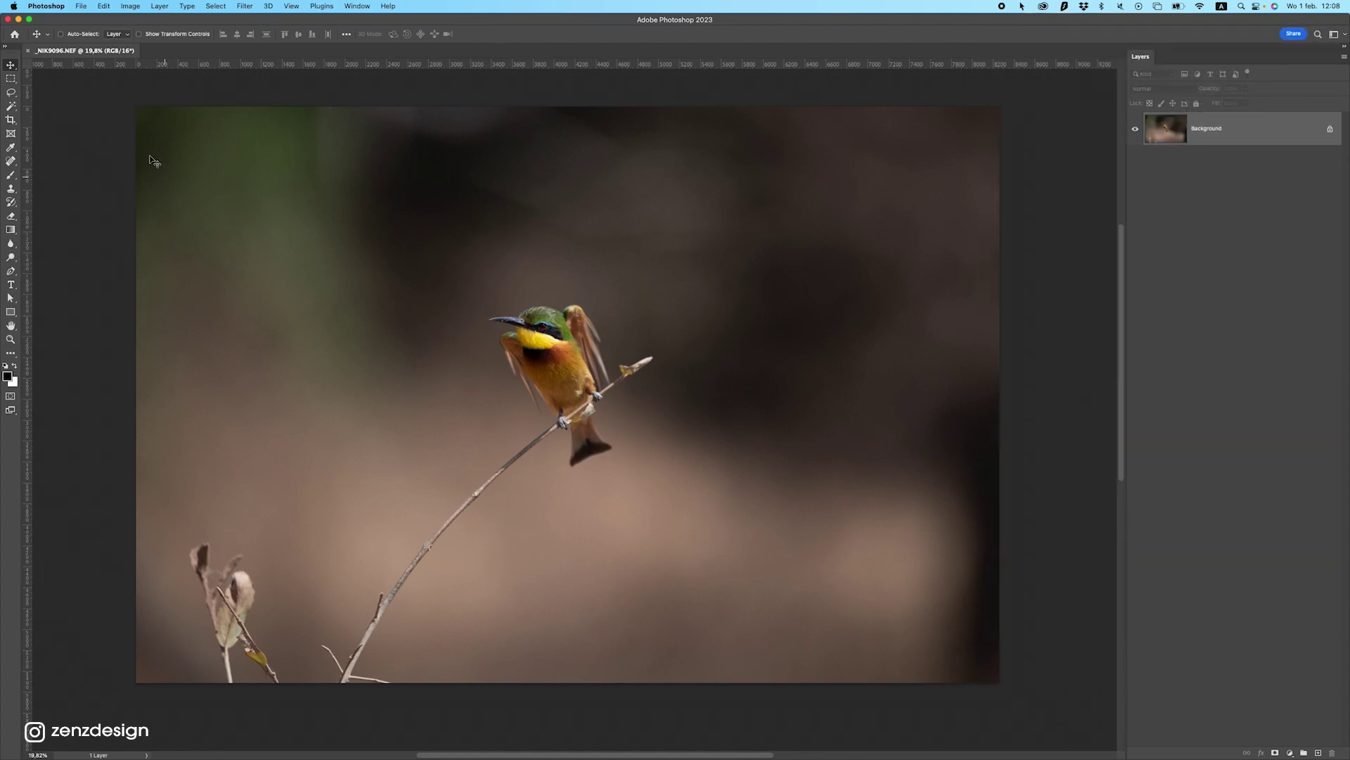
- Set up a crop with the 4 : 5 (8 : 10) ratio and shrink its frame closely around the bird
left_click(10, 120)
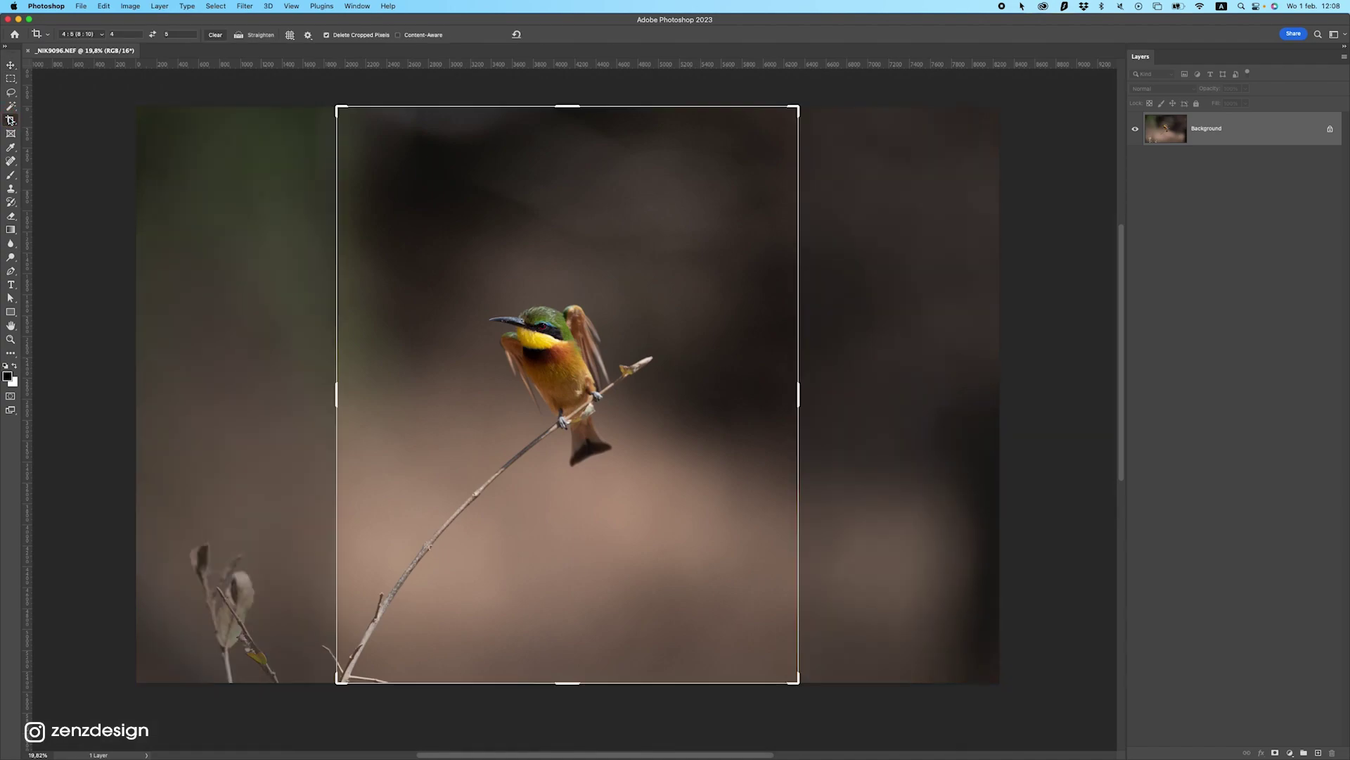
left_click(71, 37)
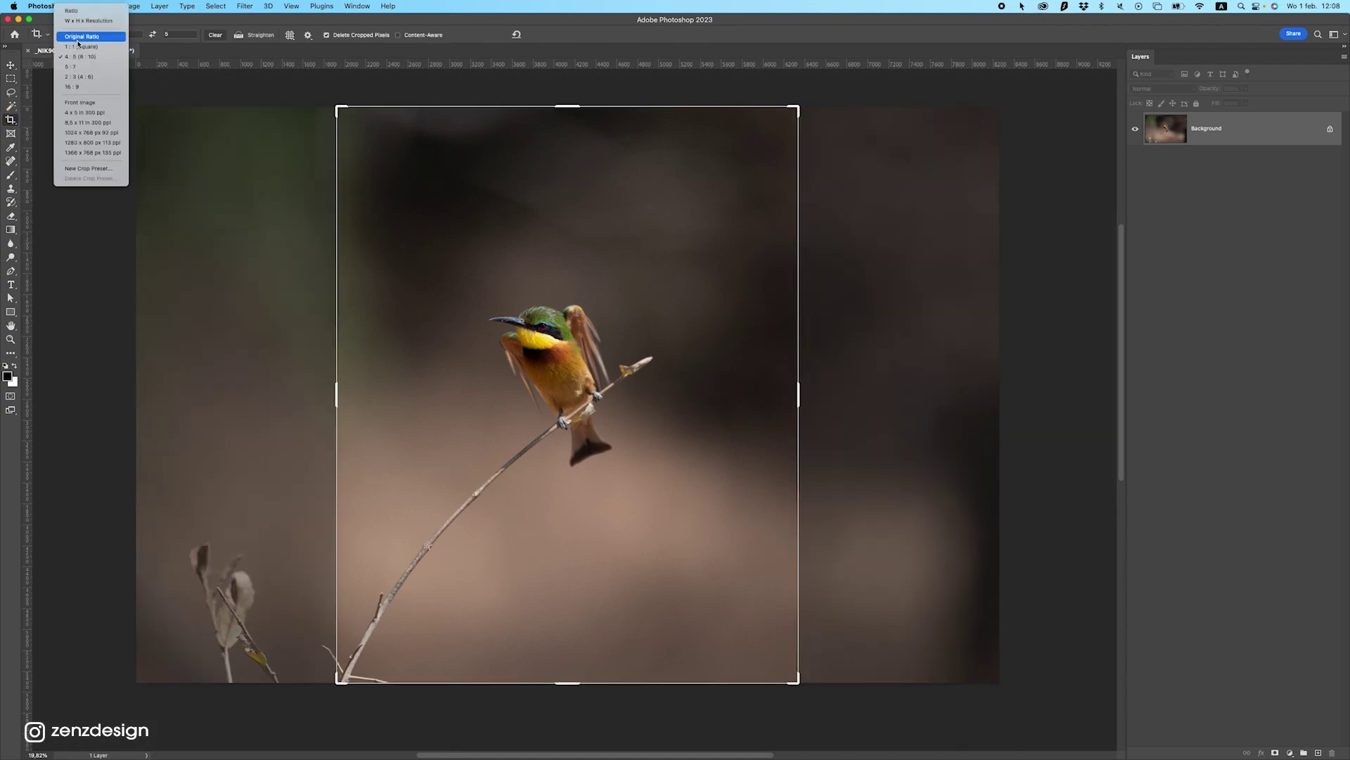
left_click(107, 58)
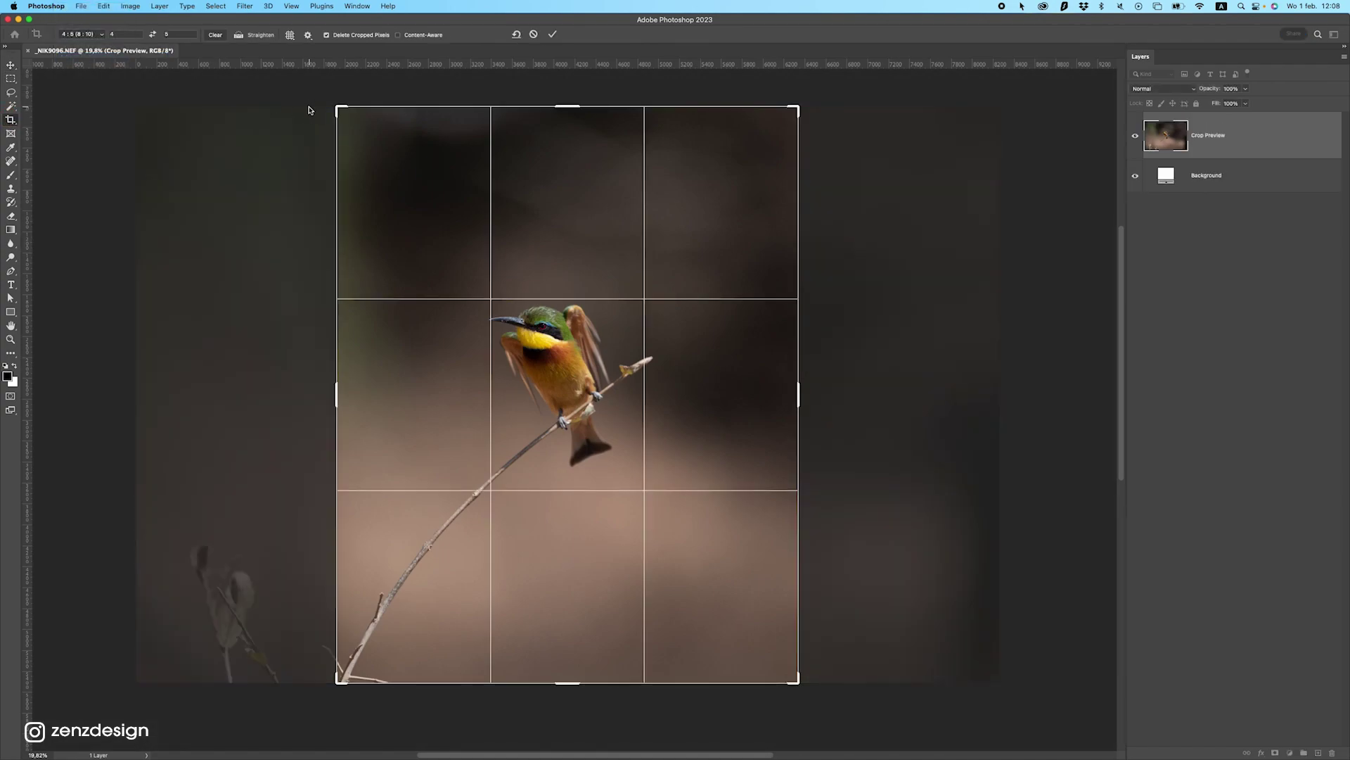
left_click_drag(337, 104, 391, 172)
left_click_drag(742, 616, 669, 542)
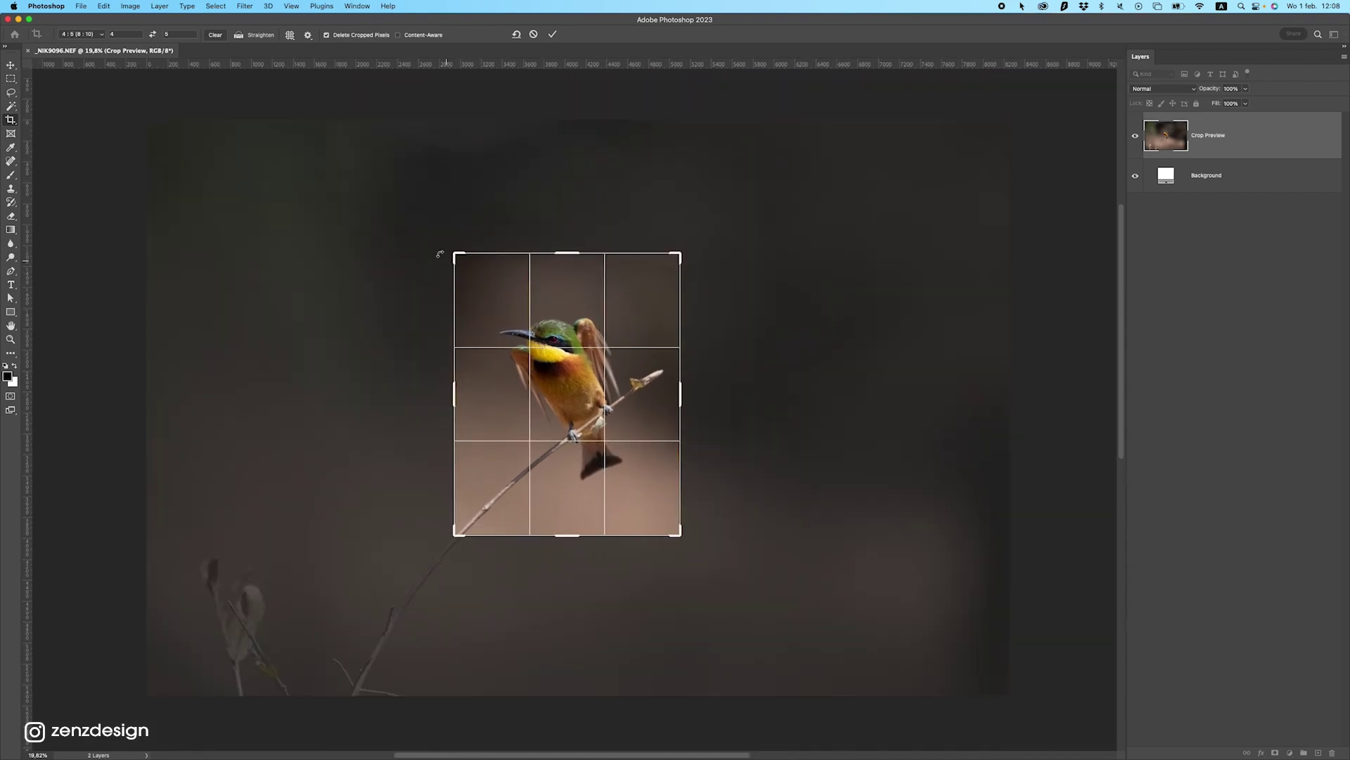
- Fine-tune the crop frame, placing the bird slightly lower inside it, and apply the crop
left_click_drag(456, 255, 466, 268)
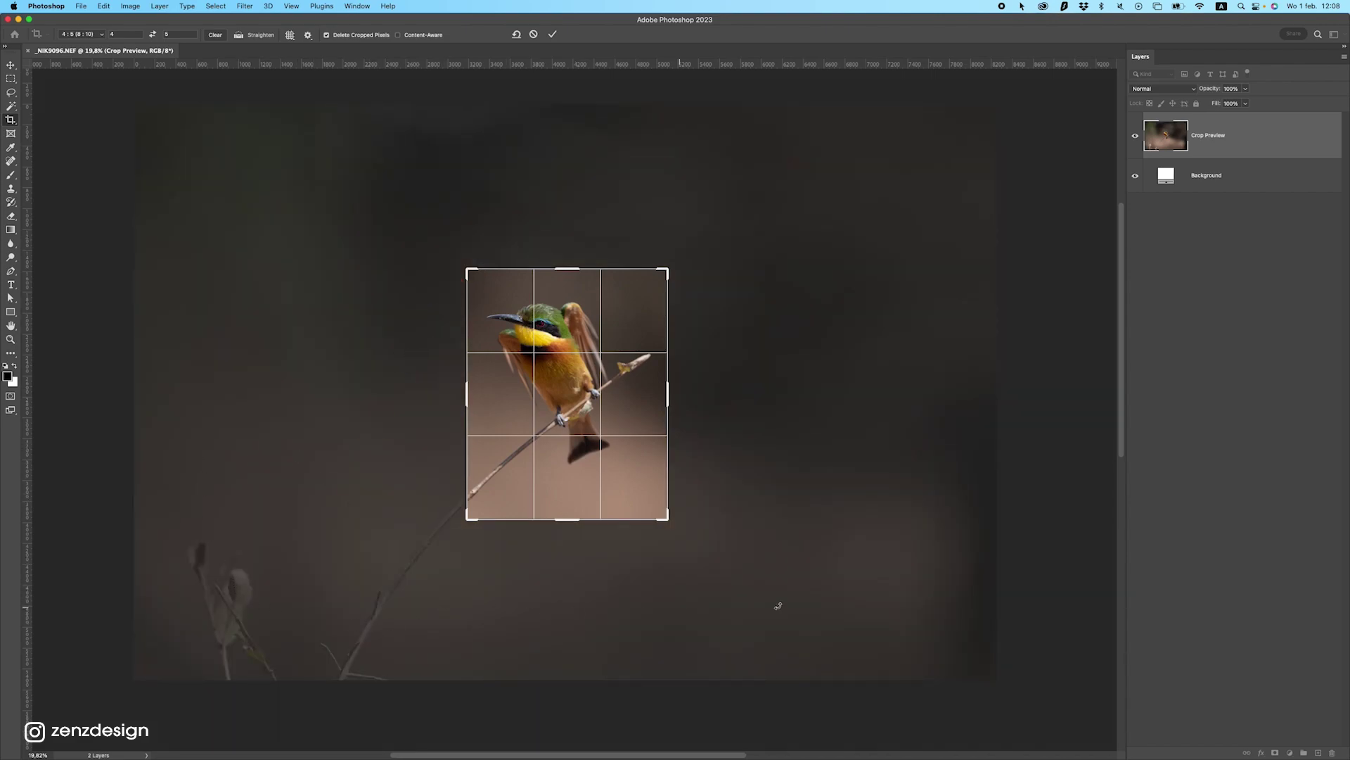
mouse_move(670, 522)
left_mouse_down()
mouse_move(660, 513)
mouse_move(671, 524)
left_mouse_up()
left_click_drag(616, 434, 625, 455)
left_click_drag(465, 270, 461, 266)
key("Return")
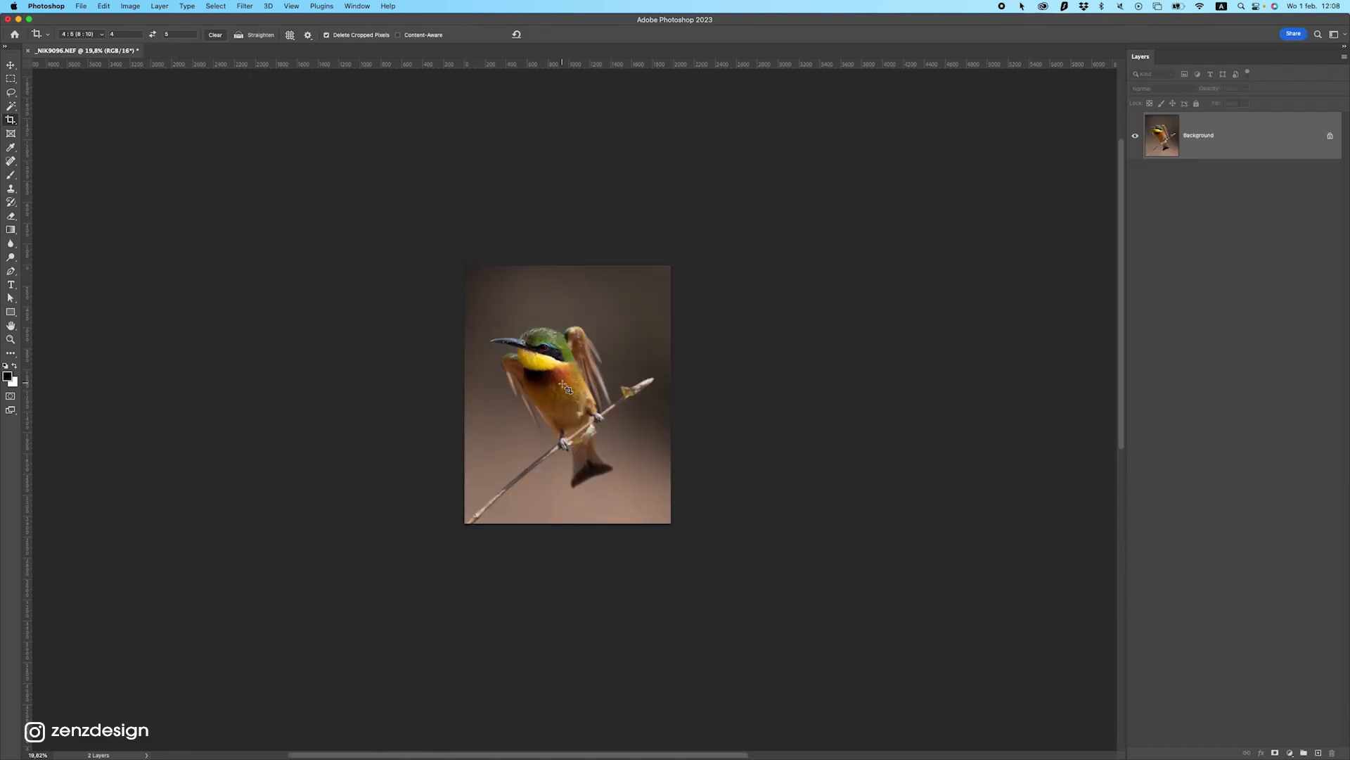
scroll(566, 391, "up", 3)
left_click(11, 64)
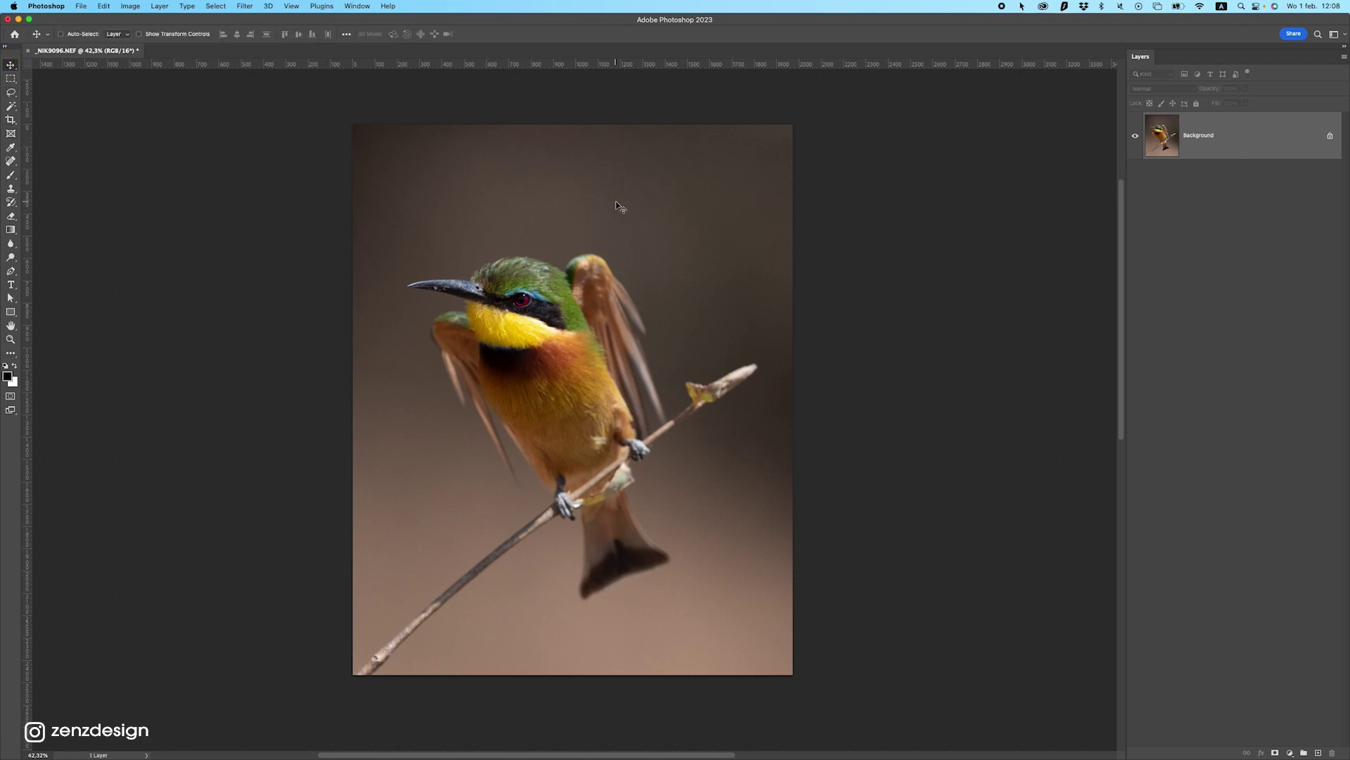
scroll(567, 308, "down", 1)
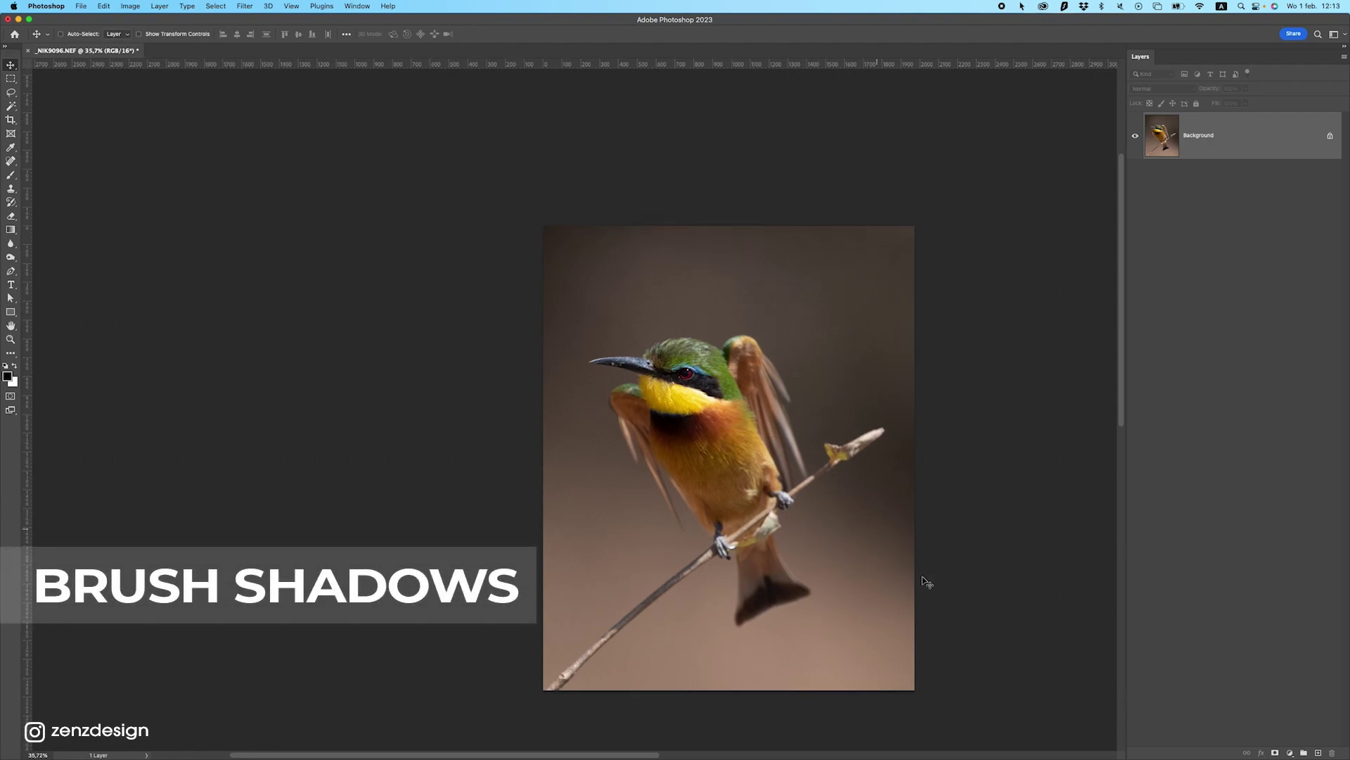
- Add a new layer above the Background, fill it with neutral gray and set its blend mode to Overlay
left_click(1319, 753)
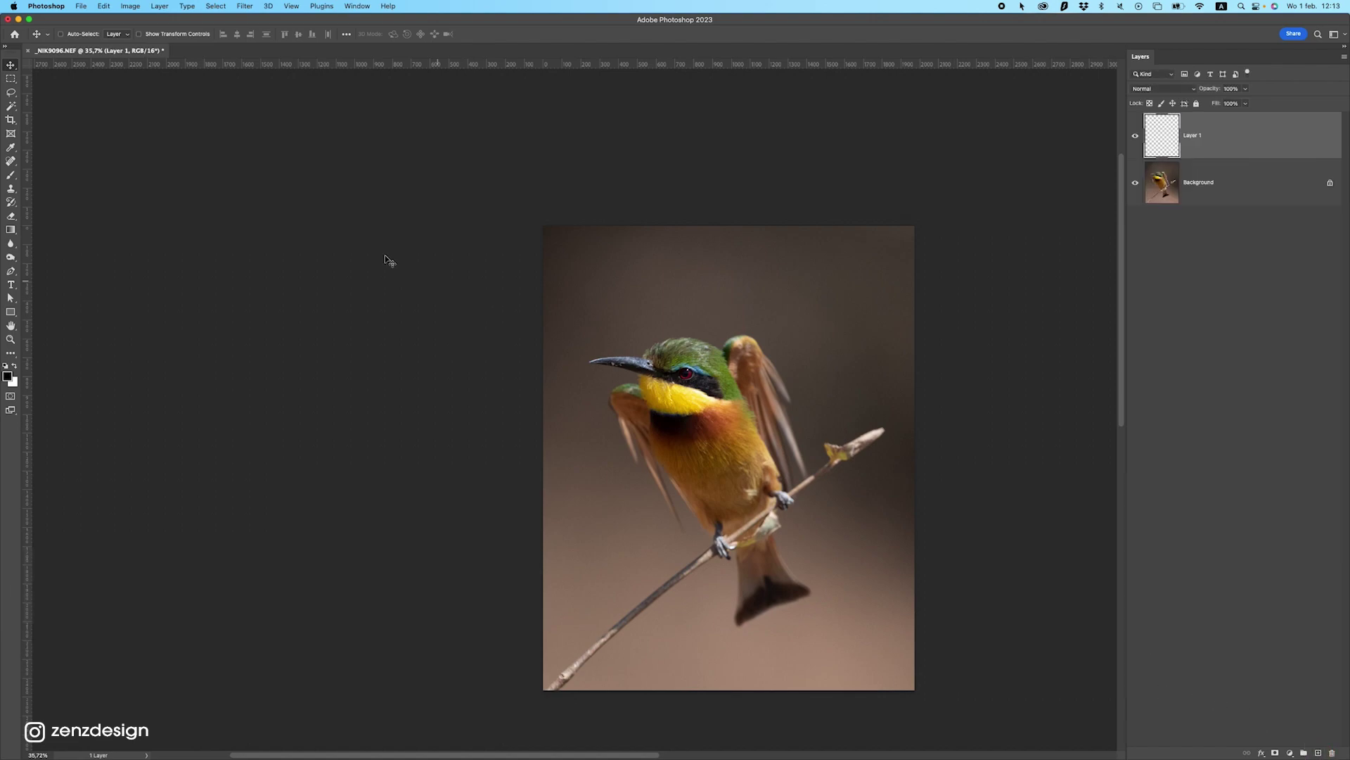
left_click(105, 6)
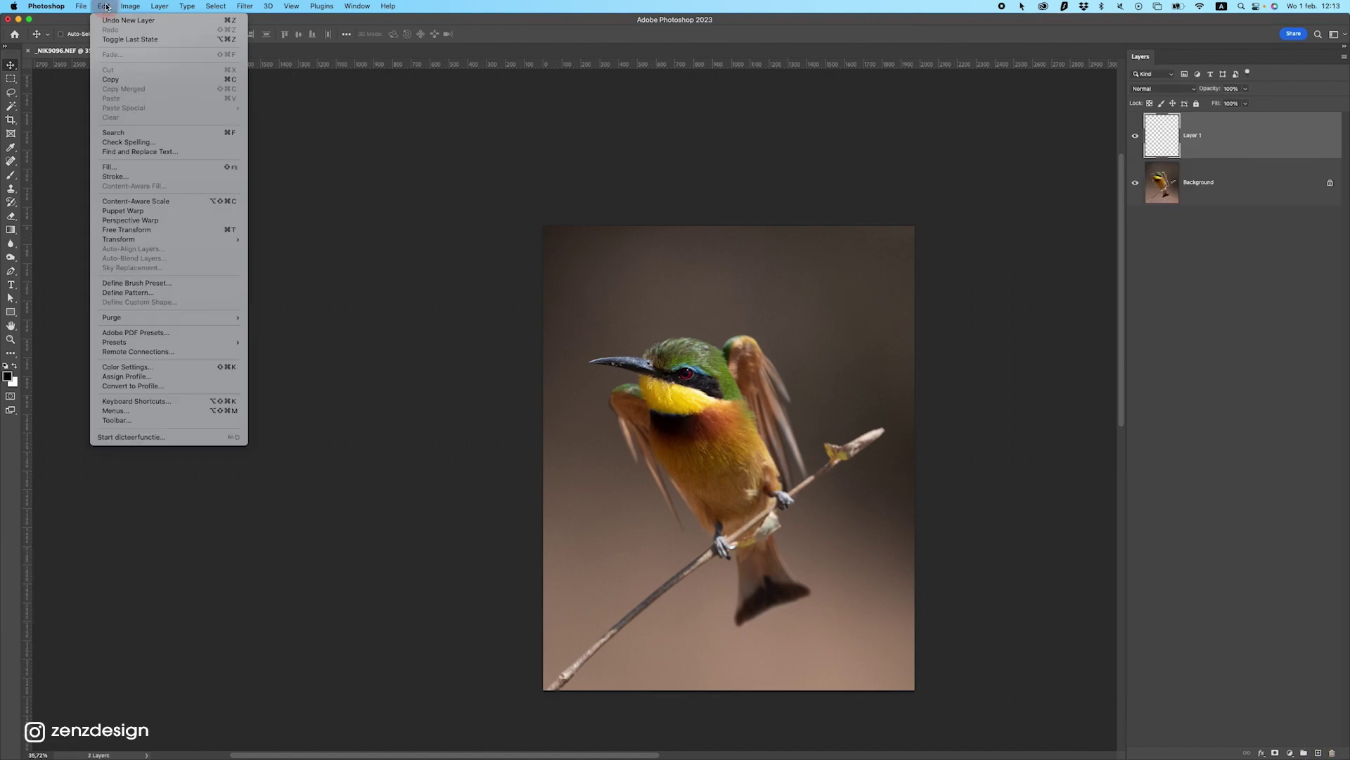
left_click(146, 168)
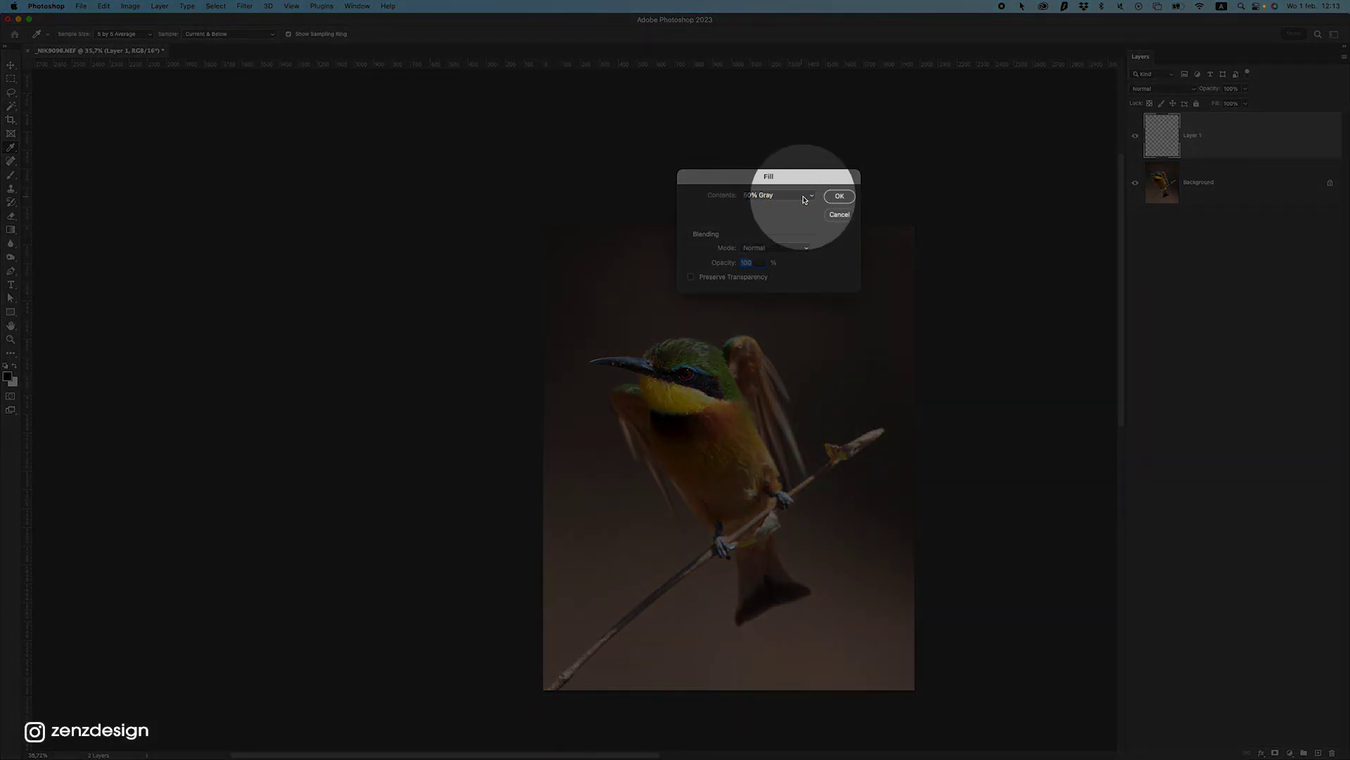
left_click(840, 195)
key("v")
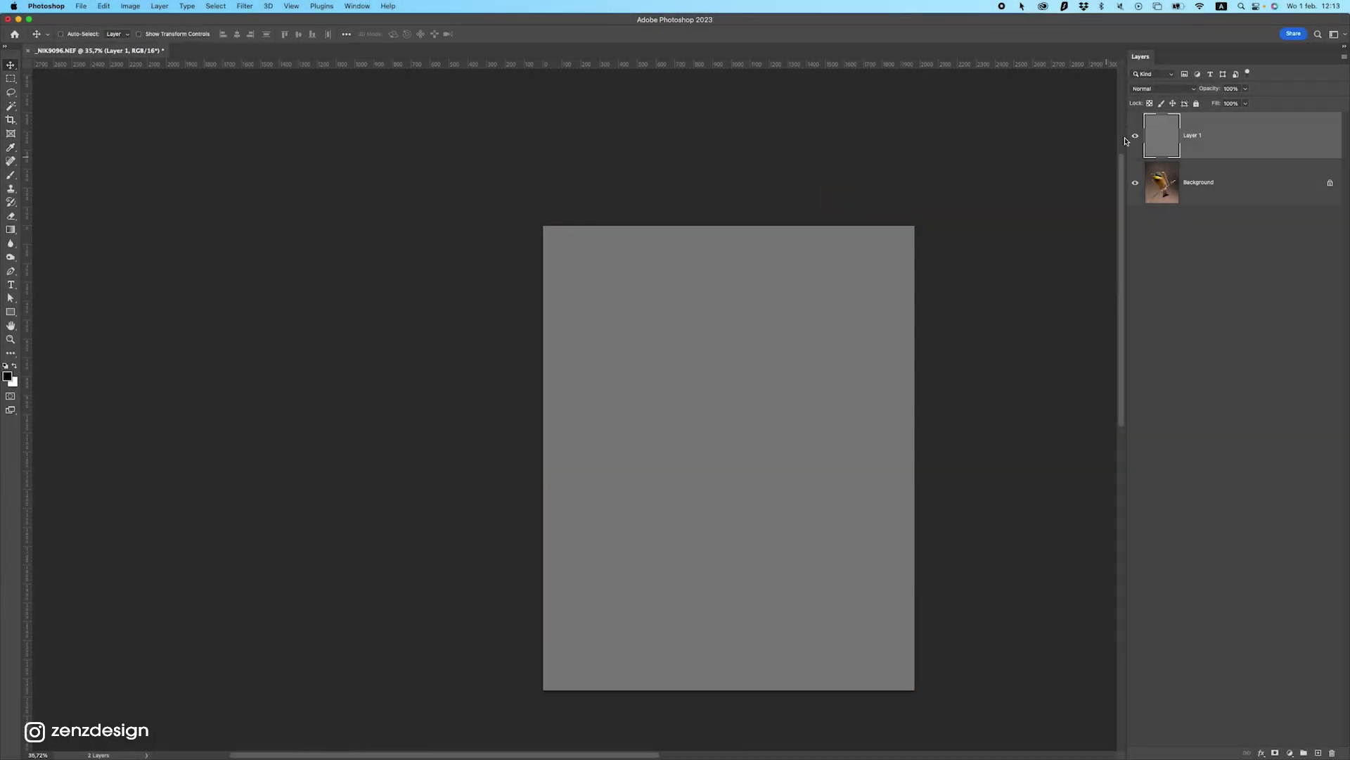
left_click(1140, 90)
left_click(1145, 228)
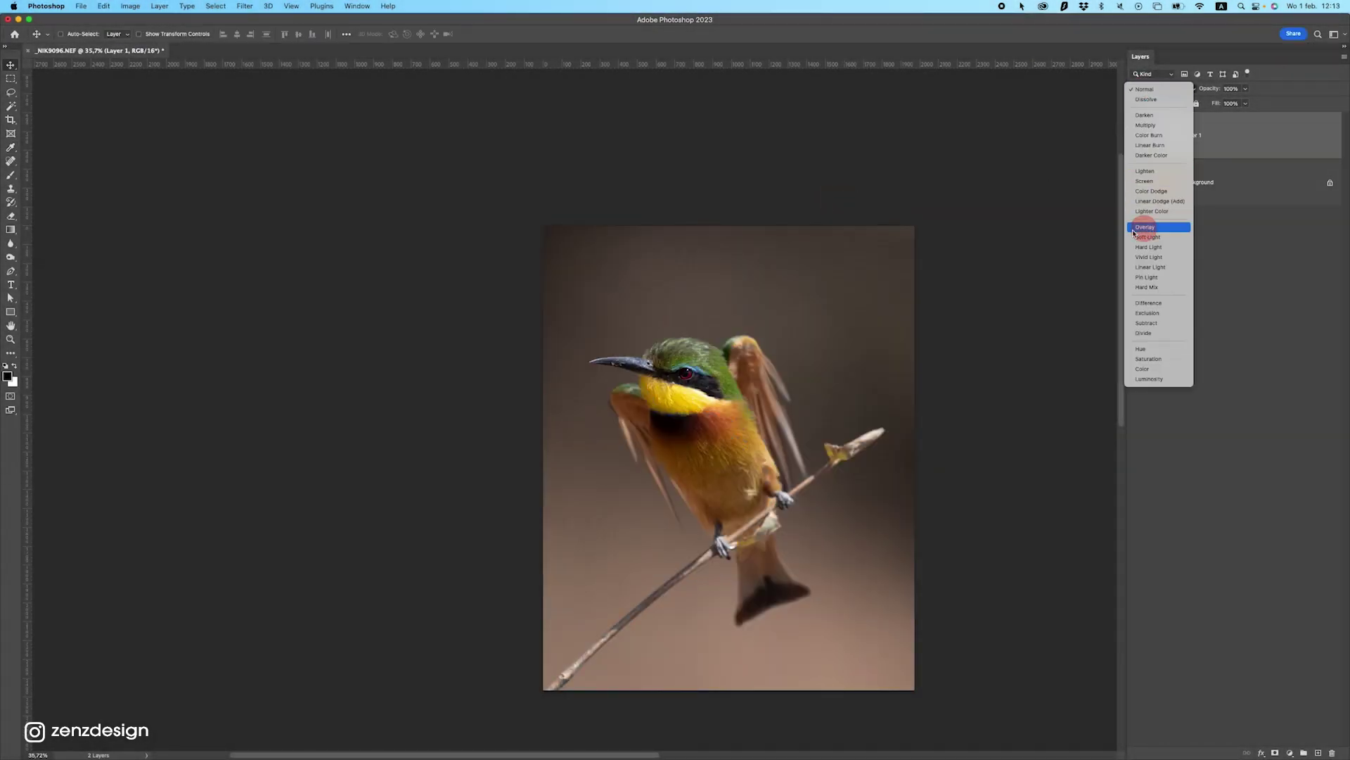
- Burn the dark band below the bird's yellow throat on the gray layer, using the Highlights range and a lowered exposure
left_click(11, 262)
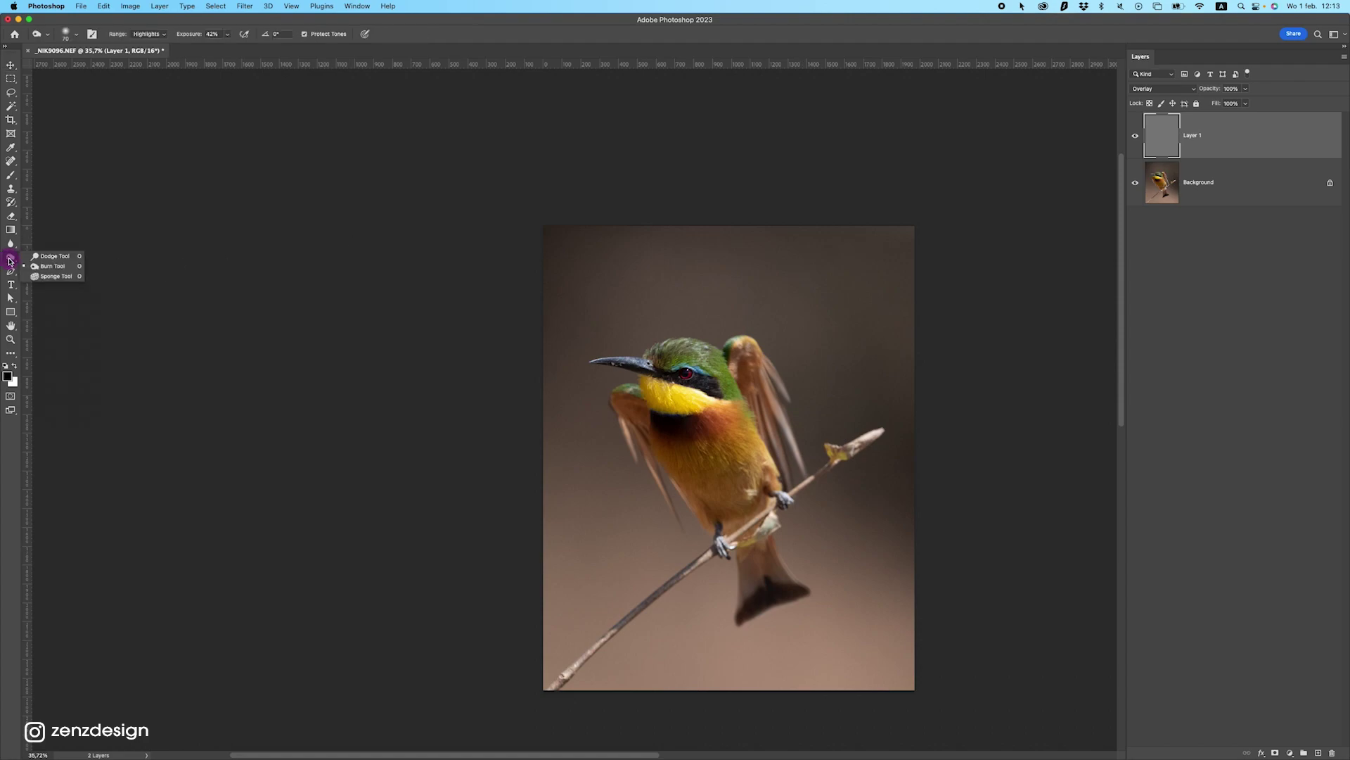
left_click(53, 268)
left_click(227, 33)
left_click_drag(228, 47, 221, 47)
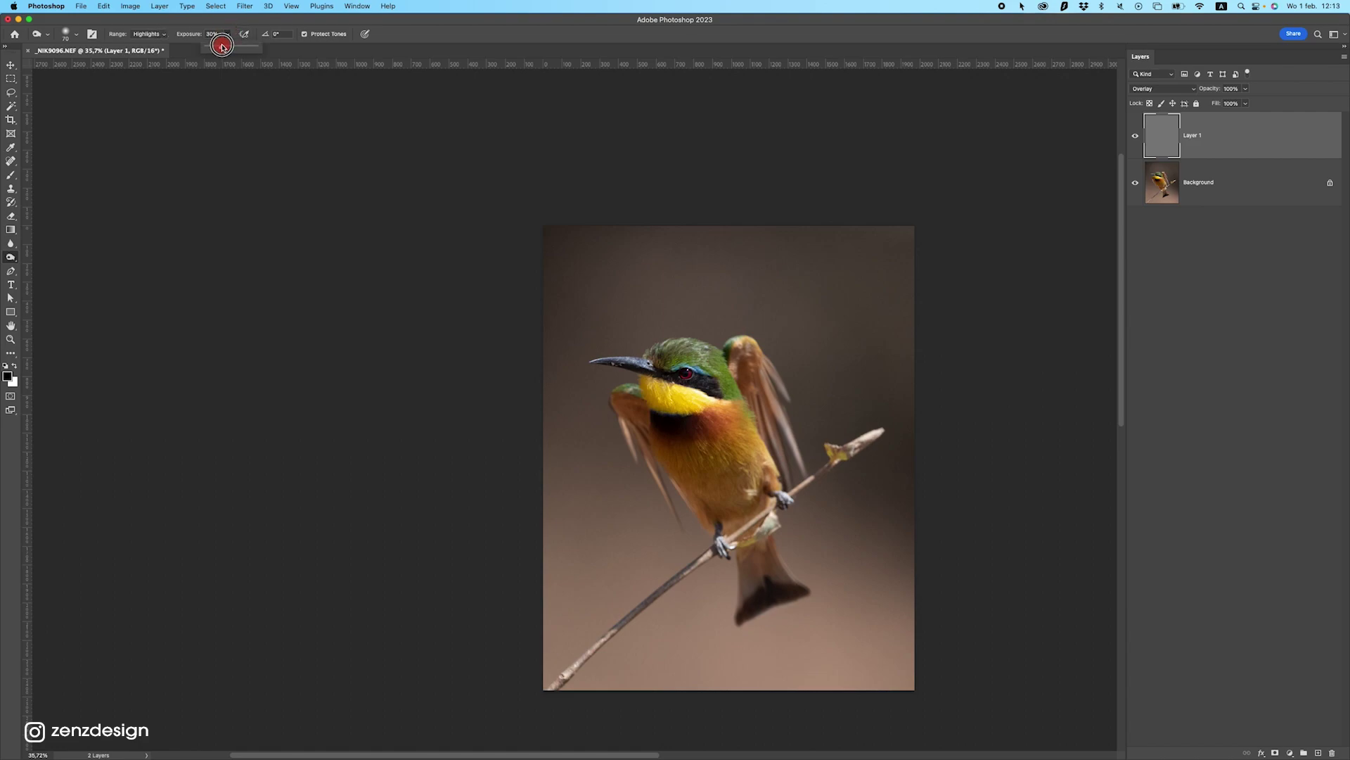
scroll(737, 405, "up", 2)
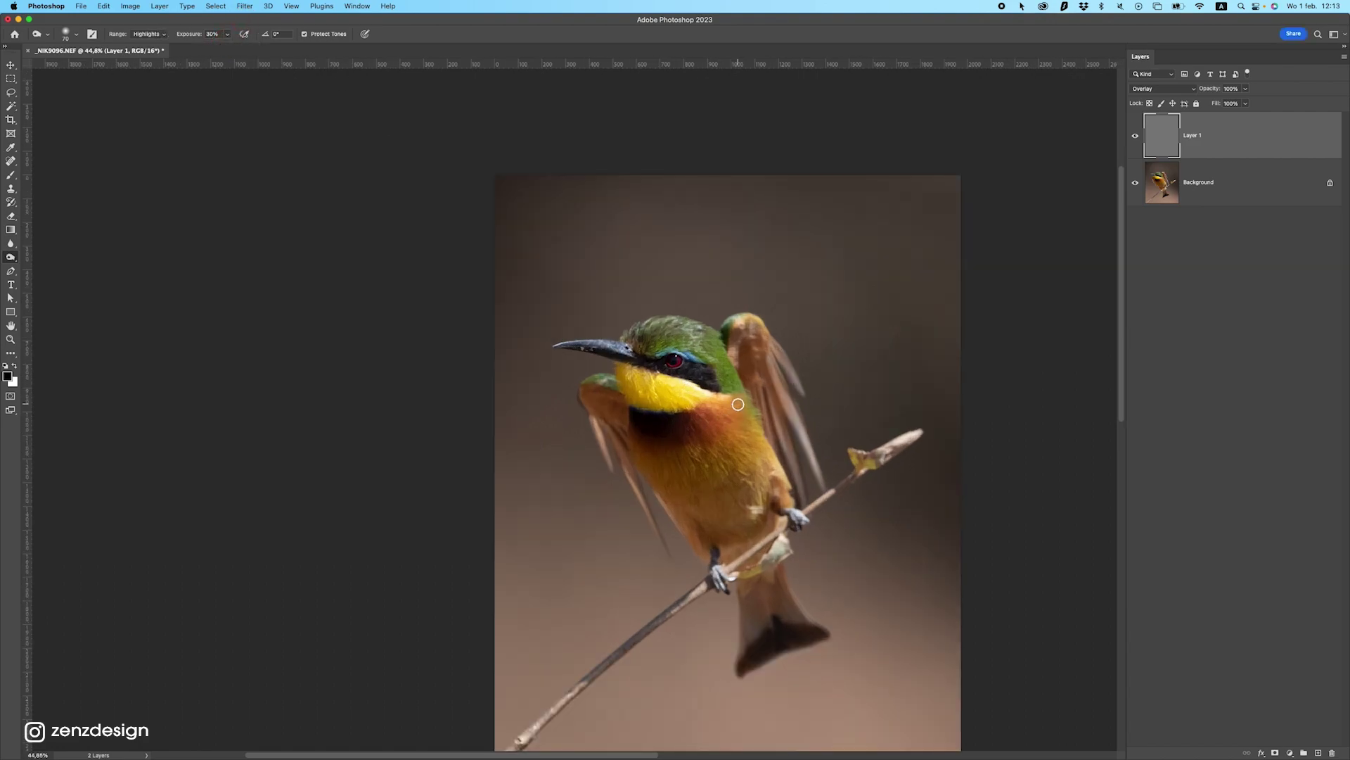
scroll(731, 394, "down", 3)
scroll(731, 394, "right", 2)
key("bracketright")
key("bracketright")
key("bracketright")
key("bracketright")
key("bracketright")
key("bracketright")
mouse_move(606, 384)
left_mouse_down()
mouse_move(651, 380)
mouse_move(639, 384)
mouse_move(660, 365)
mouse_move(652, 392)
mouse_move(611, 354)
mouse_move(662, 364)
mouse_move(648, 387)
left_mouse_up()
- Burn along the underside of the beak and the black eye stripe with a smaller brush
key("bracketleft")
key("bracketleft")
key("bracketleft")
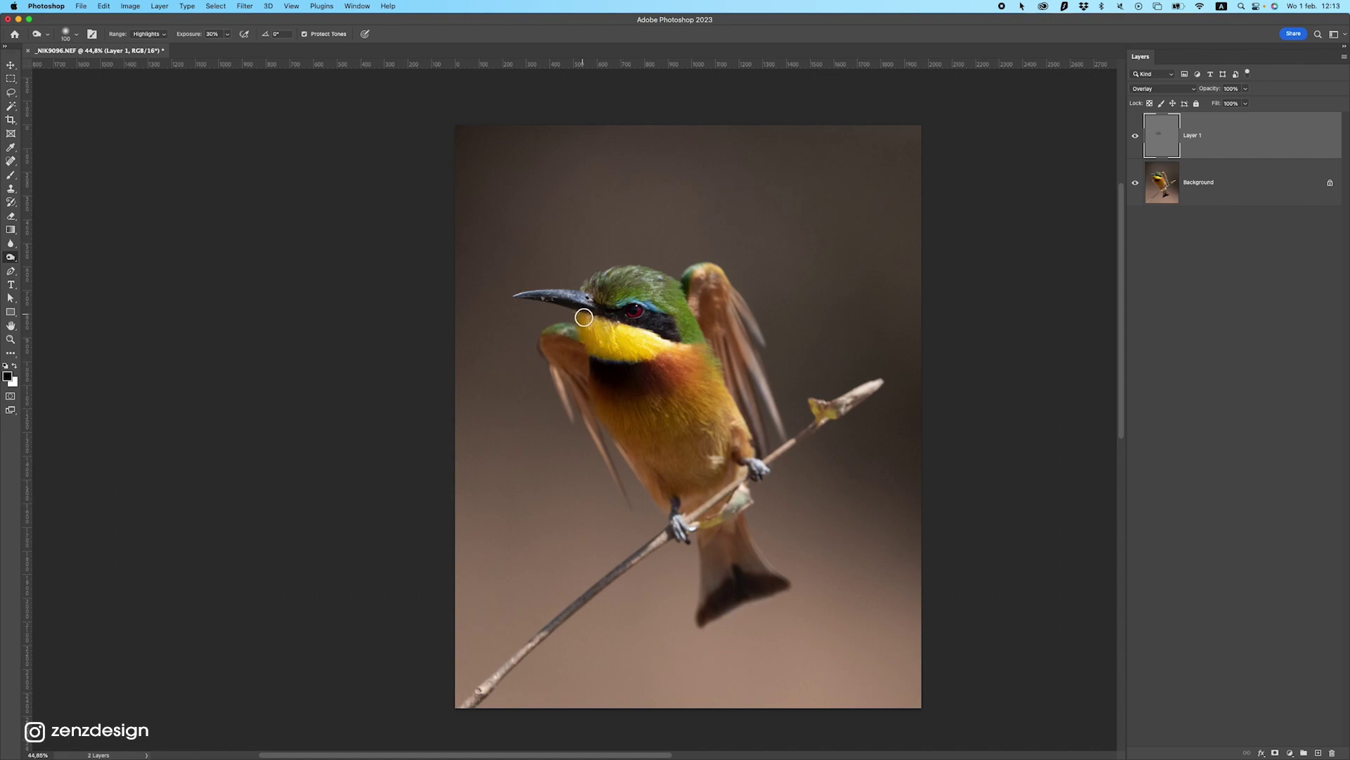
scroll(593, 318, "up", 5)
key("bracketleft")
key("bracketleft")
key("bracketleft")
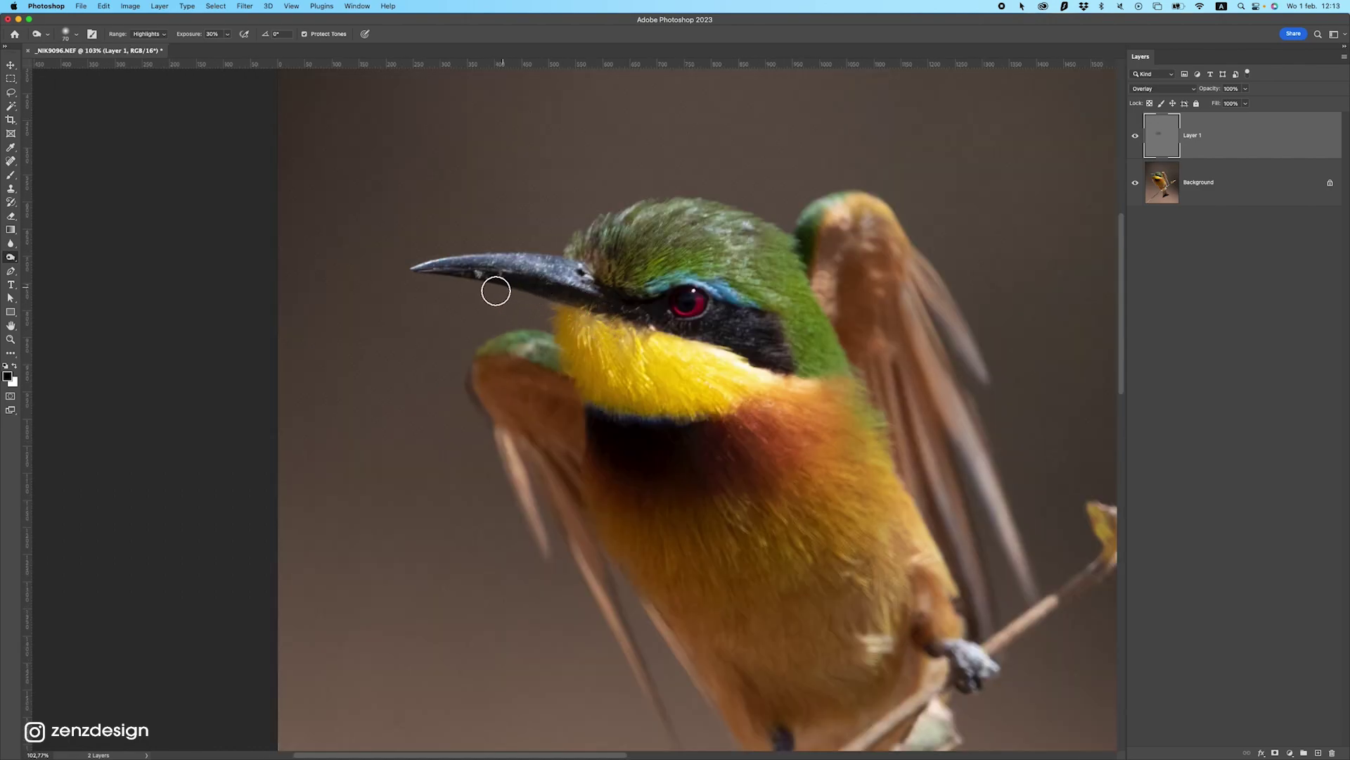
mouse_move(534, 284)
left_mouse_down()
mouse_move(746, 346)
mouse_move(684, 323)
mouse_move(729, 322)
mouse_move(722, 337)
mouse_move(751, 350)
mouse_move(764, 329)
mouse_move(772, 362)
left_mouse_up()
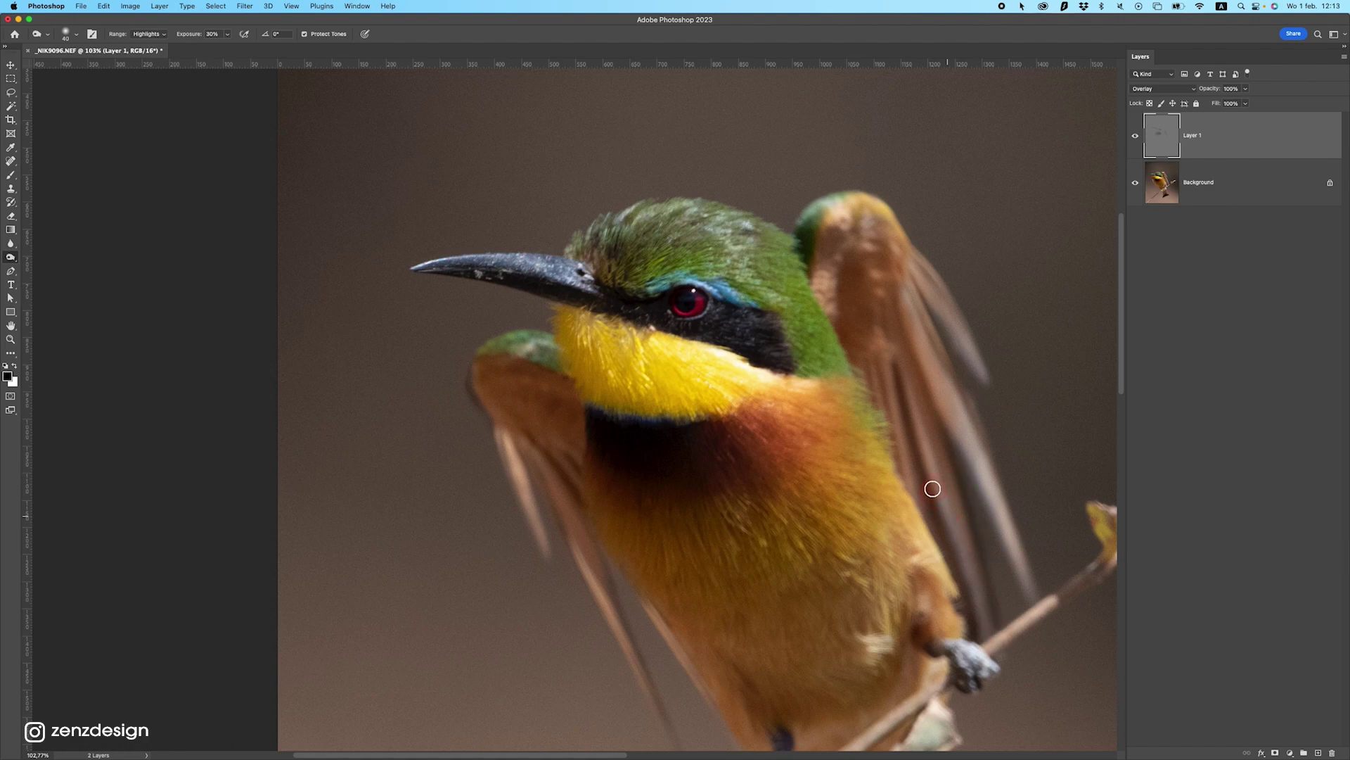
- Burn the shadow areas around the bird's legs and feet on the branch
scroll(971, 616, "down", 6)
scroll(972, 616, "right", 2)
mouse_move(852, 405)
left_mouse_down()
mouse_move(877, 452)
mouse_move(847, 401)
mouse_move(870, 418)
left_mouse_up()
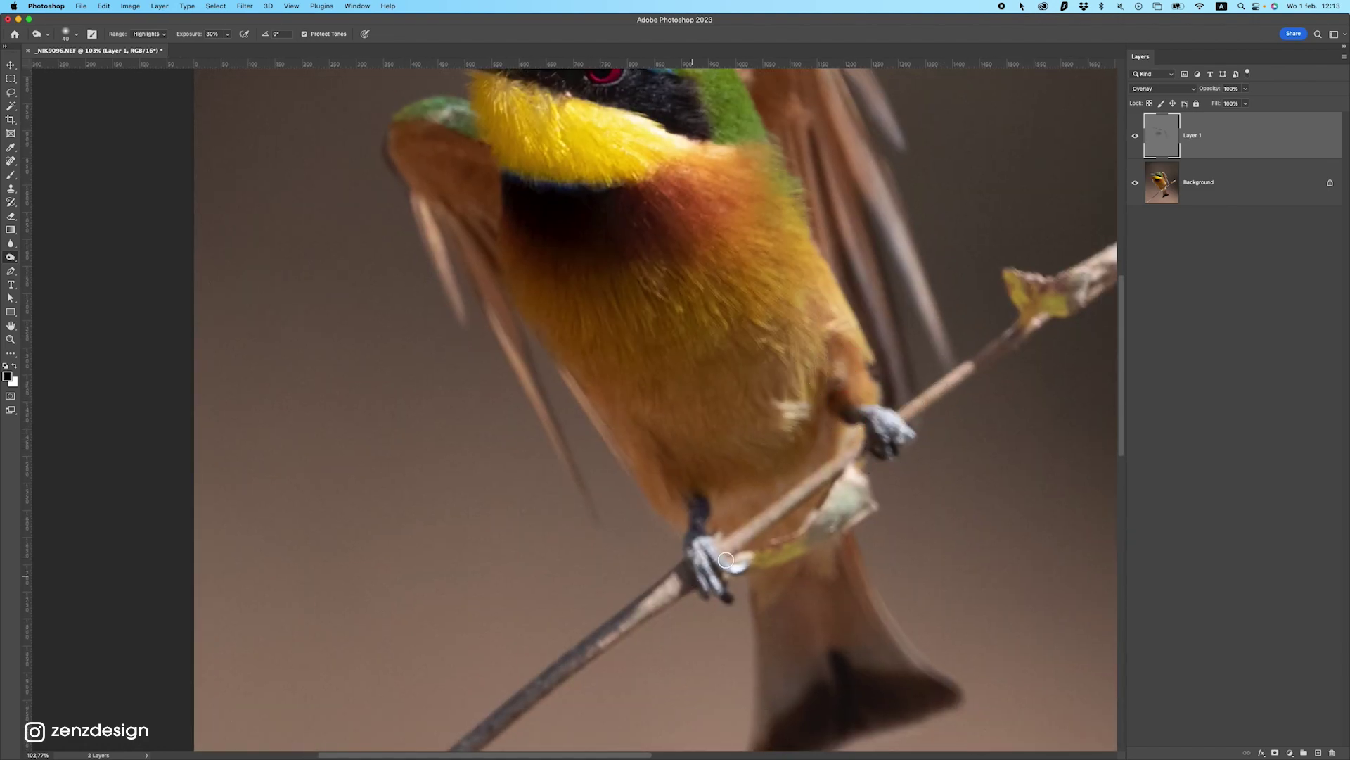
mouse_move(716, 581)
left_mouse_down()
mouse_move(732, 605)
mouse_move(706, 584)
left_mouse_up()
mouse_move(703, 506)
left_mouse_down()
mouse_move(687, 458)
mouse_move(697, 477)
left_mouse_up()
- Burn the shadows on the bird's left-hand wing, along the cheek edge and on the crown
scroll(657, 440, "down", 10)
scroll(648, 422, "up", 10)
scroll(648, 337, "up", 2)
left_click_drag(613, 429, 627, 437)
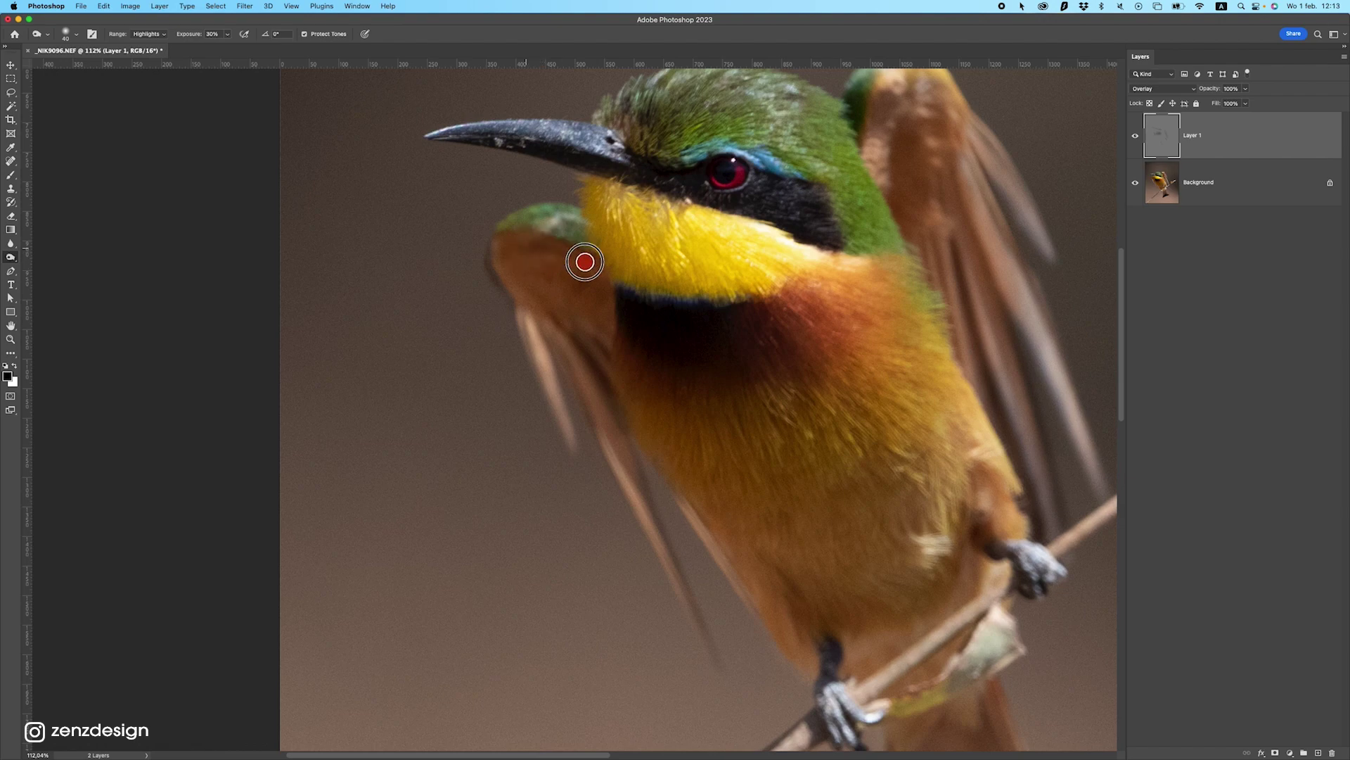
scroll(596, 241, "up", 2)
scroll(596, 241, "up", 2)
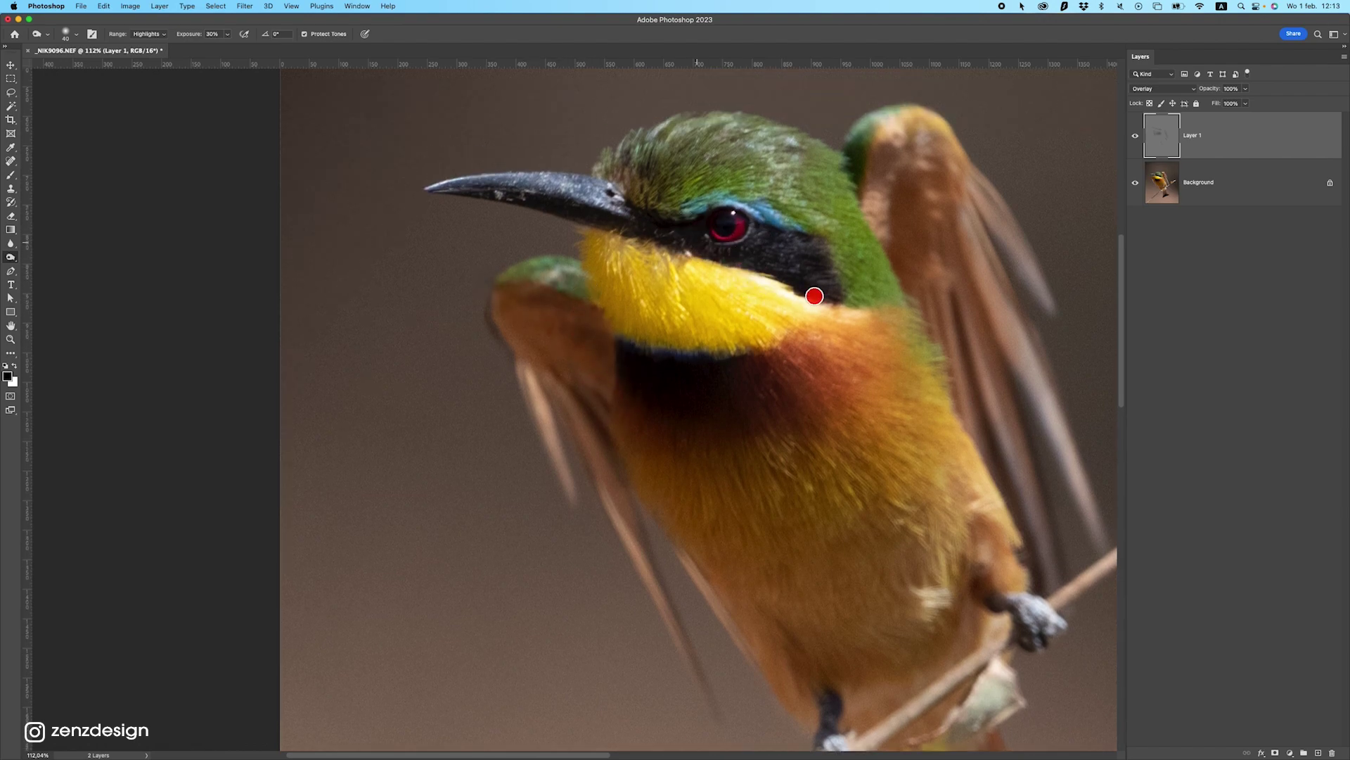
left_click(682, 141)
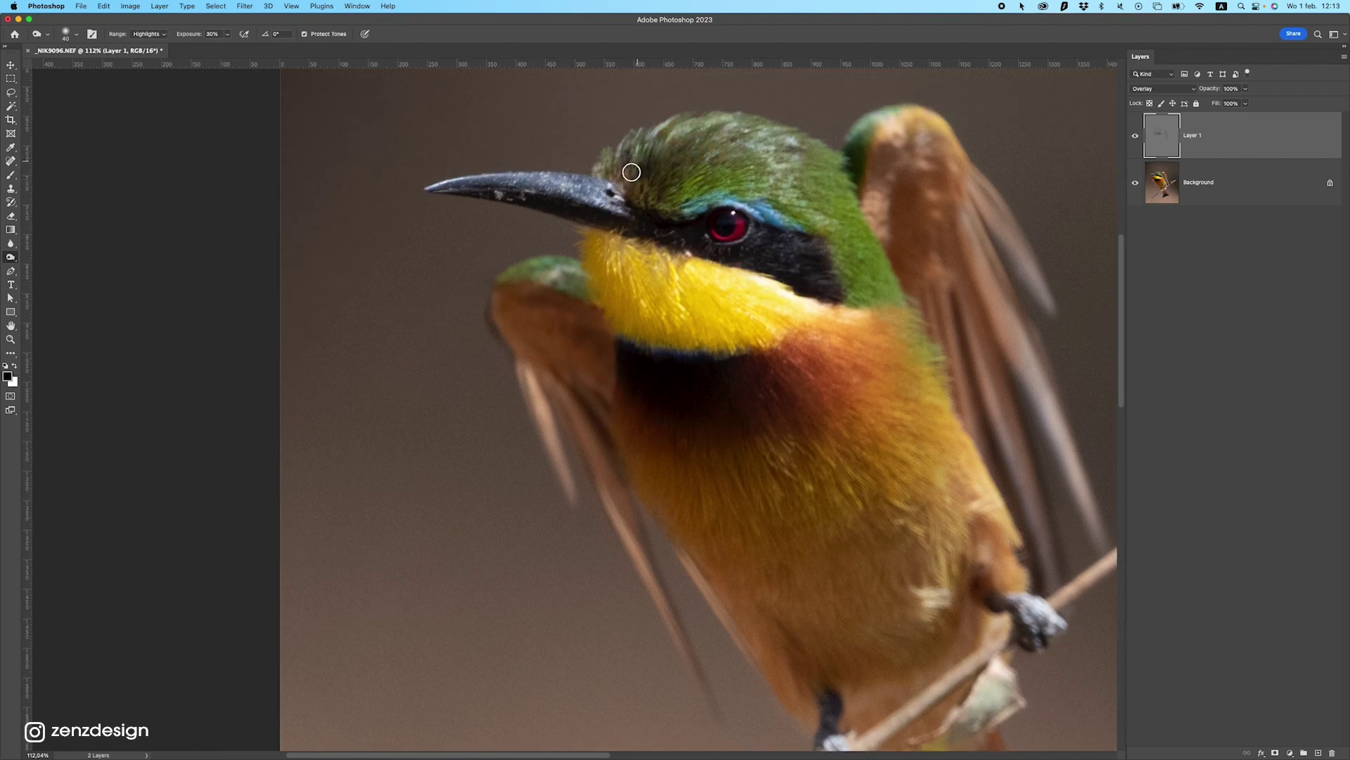
- Darken the lower edge of the yellow throat and the upper breast with a larger Burn brush
key("bracketright")
key("bracketright")
key("bracketright")
key("bracketright")
key("bracketright")
key("bracketright")
mouse_move(638, 304)
left_mouse_down()
mouse_move(633, 323)
mouse_move(673, 346)
left_mouse_up()
mouse_move(776, 343)
left_mouse_down()
mouse_move(811, 362)
mouse_move(801, 355)
left_mouse_up()
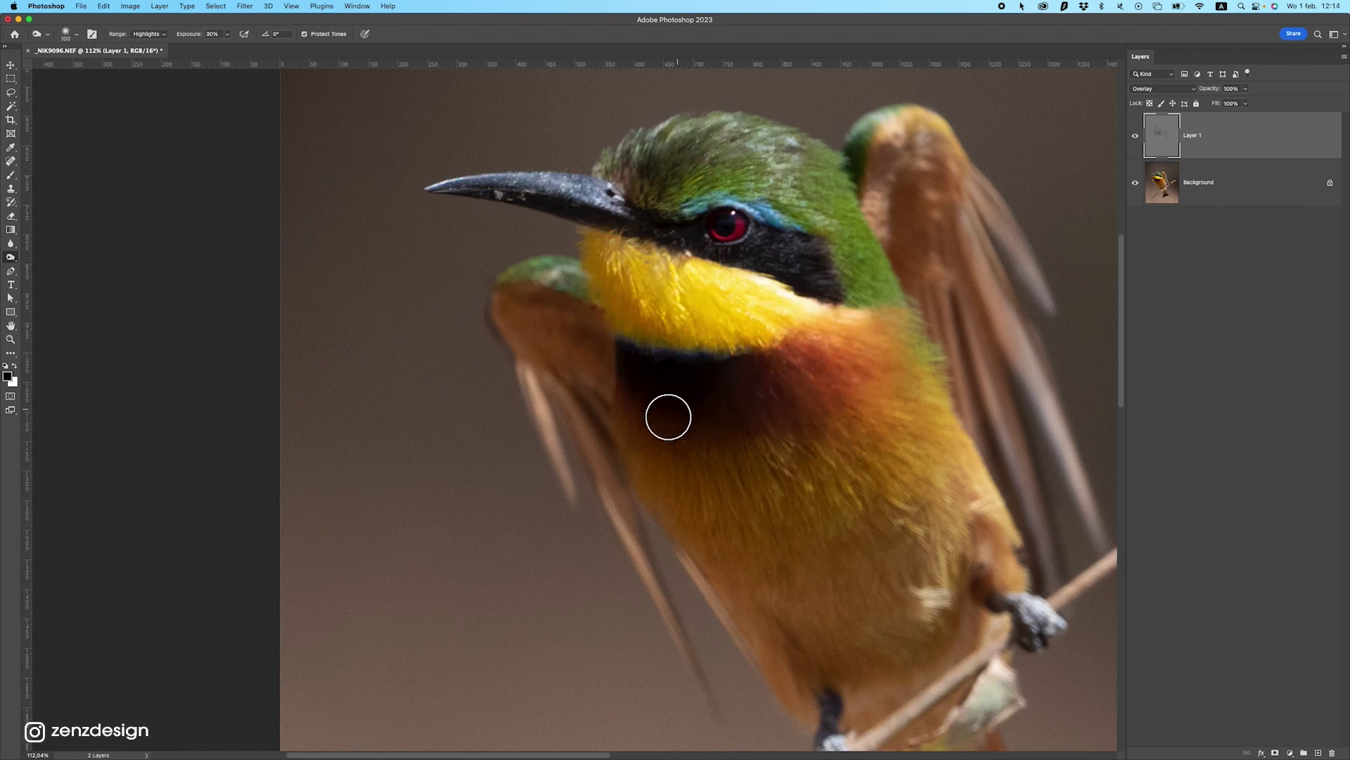
- Burn the dark breast band, face and neck using the Midtones range at 13% exposure
left_click(149, 36)
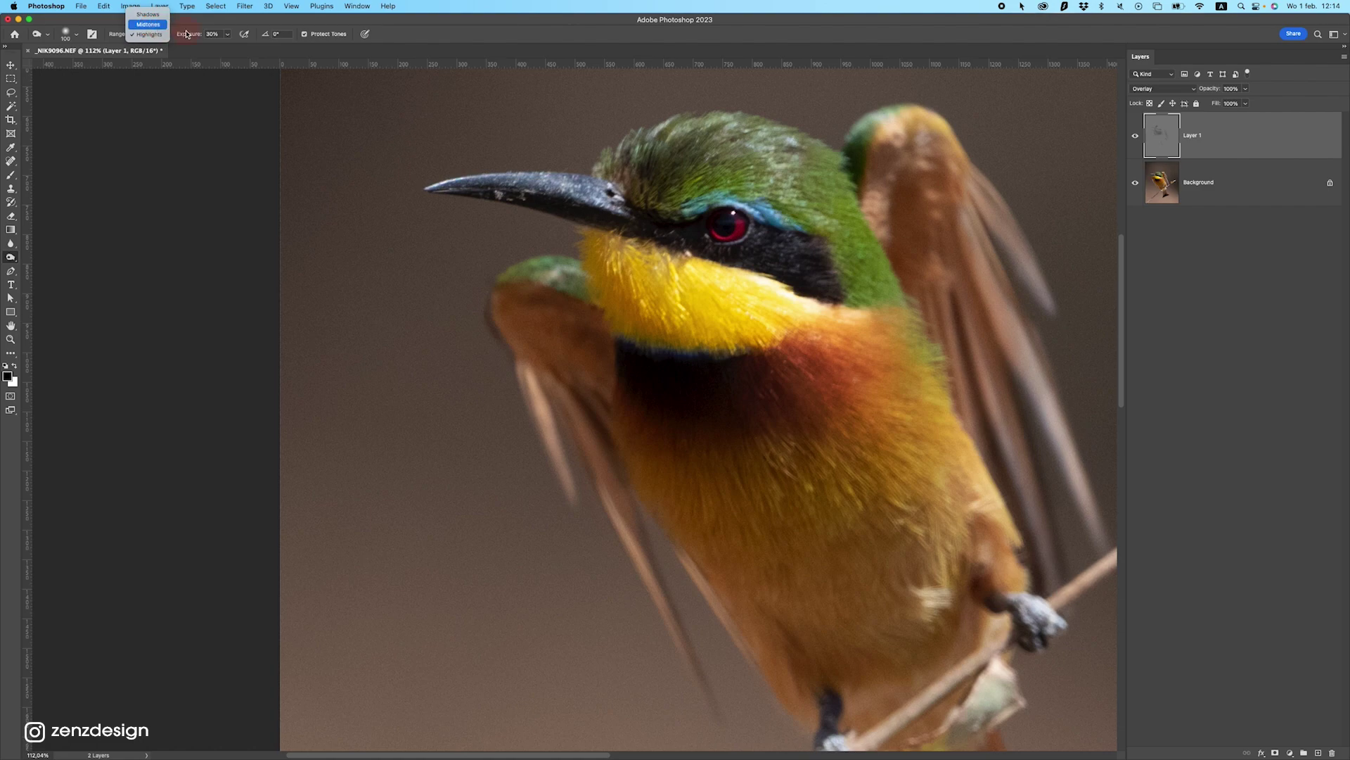
left_click(148, 22)
left_click(227, 34)
left_click_drag(226, 52, 219, 47)
left_click_drag(660, 360, 777, 410)
mouse_move(642, 262)
left_mouse_down()
mouse_move(574, 208)
mouse_move(585, 213)
left_mouse_up()
left_click_drag(834, 255, 862, 282)
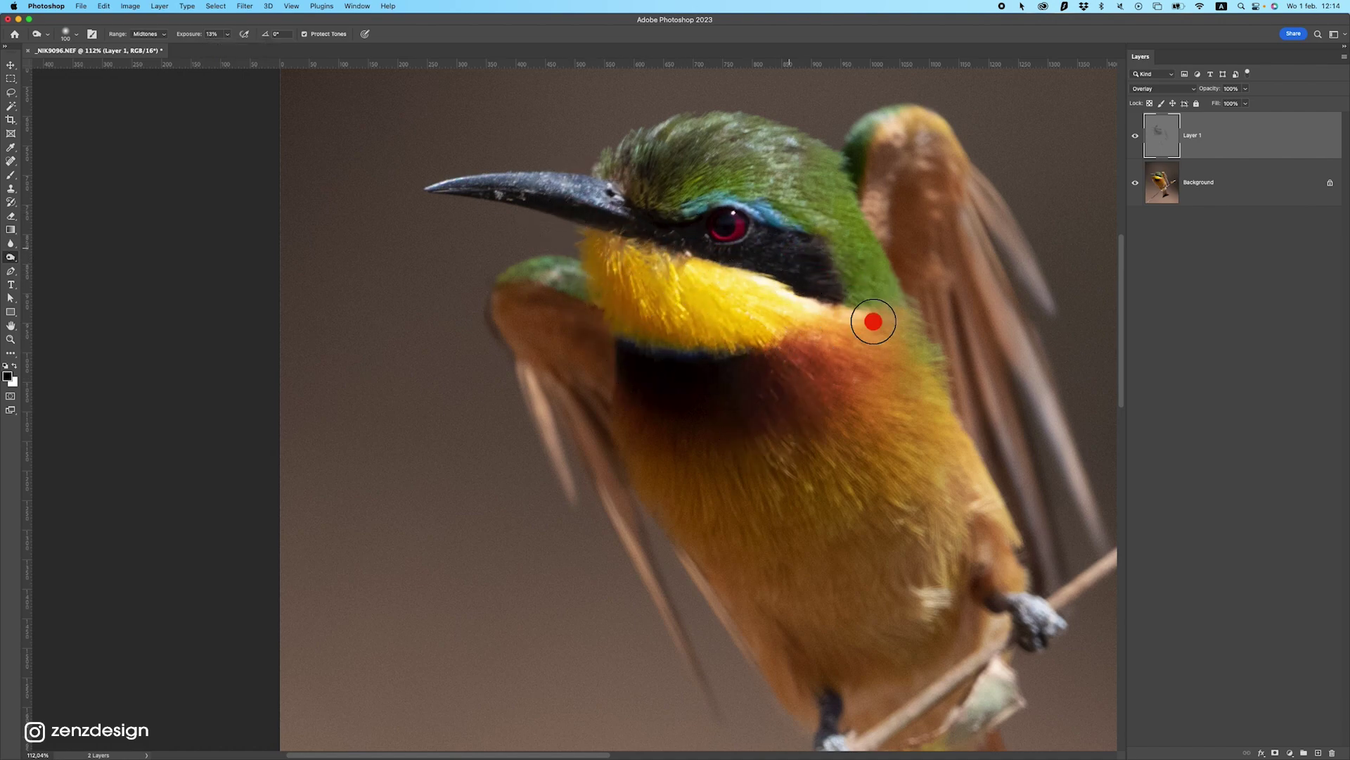
- Burn the midtones down the bird's breast and belly to deepen the body's shading
mouse_move(895, 421)
left_mouse_down()
mouse_move(800, 279)
mouse_move(879, 409)
mouse_move(855, 429)
left_mouse_up()
mouse_move(862, 519)
left_mouse_down()
mouse_move(858, 534)
mouse_move(877, 516)
mouse_move(837, 562)
left_mouse_up()
mouse_move(853, 617)
left_mouse_down()
mouse_move(887, 620)
mouse_move(884, 633)
mouse_move(874, 527)
mouse_move(830, 421)
left_mouse_up()
mouse_move(675, 383)
left_mouse_down()
mouse_move(728, 433)
mouse_move(707, 413)
mouse_move(718, 450)
left_mouse_up()
- Burn the midtone folds and feathers of both wings with a smaller brush
scroll(711, 432, "up", 2)
key("bracketleft")
key("bracketleft")
key("bracketleft")
key("bracketleft")
key("bracketleft")
key("bracketleft")
left_click_drag(690, 442, 667, 356)
left_click_drag(927, 483, 908, 381)
mouse_move(905, 441)
left_mouse_down()
mouse_move(900, 342)
mouse_move(913, 377)
left_mouse_up()
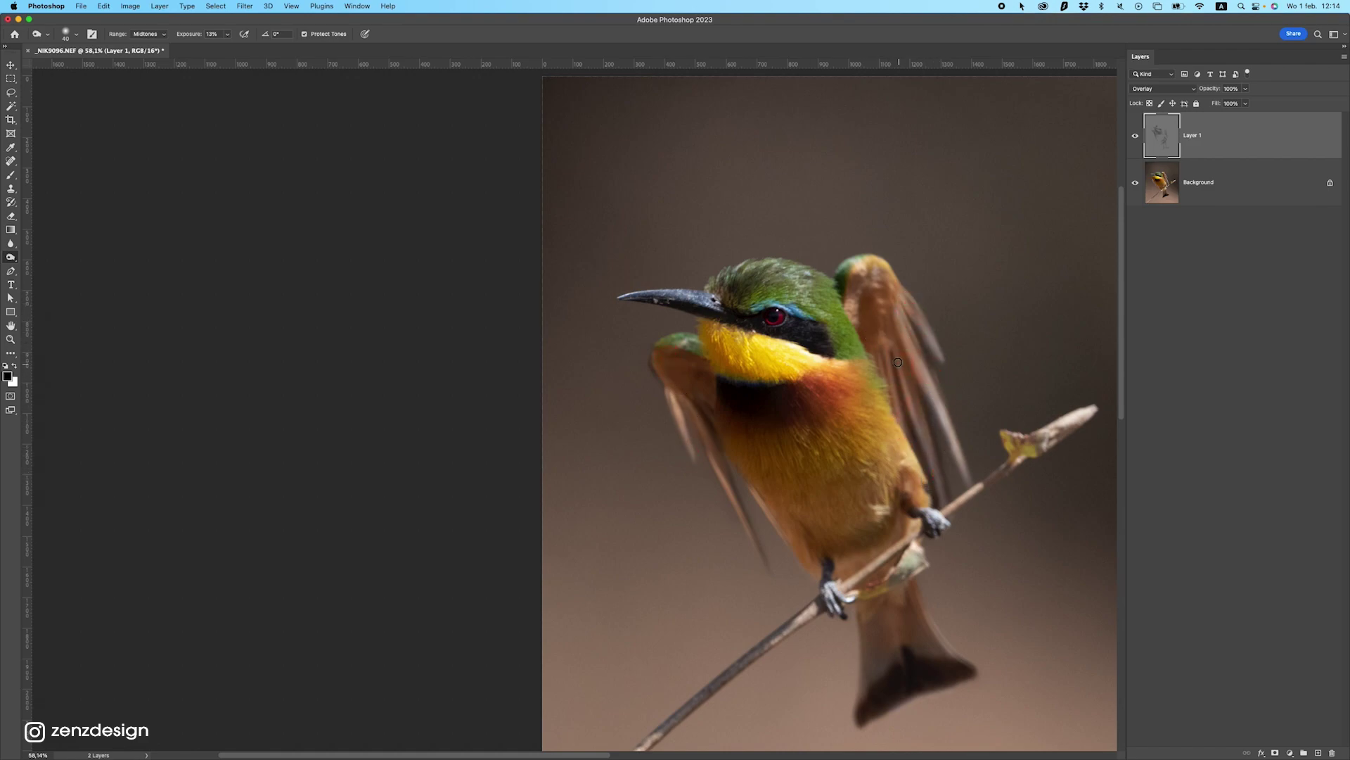
scroll(879, 366, "up", 2)
mouse_move(864, 329)
left_mouse_down()
mouse_move(865, 307)
mouse_move(868, 365)
left_mouse_up()
- Burn the raised wing, lower body and feet using the Shadows range at a lower exposure, varying the brush size
left_click(161, 34)
left_click(146, 23)
left_click_drag(226, 37, 222, 46)
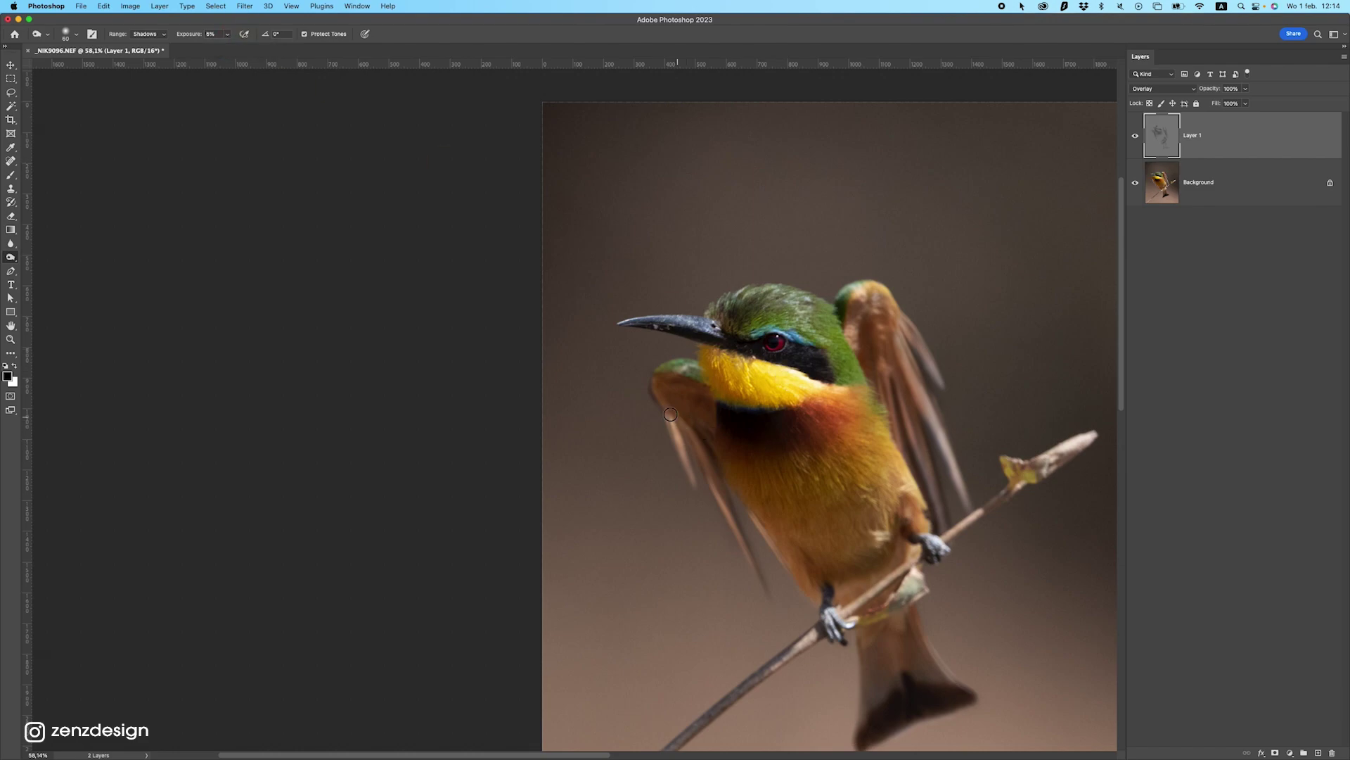
key("bracketright")
key("bracketright")
left_click_drag(867, 346, 908, 367)
key("bracketleft")
key("bracketleft")
left_click(911, 462)
left_click_drag(832, 606, 901, 540)
- Check the burning by toggling the gray layer's visibility and reduce the layer's opacity
scroll(829, 476, "down", 3)
scroll(832, 482, "up", 4)
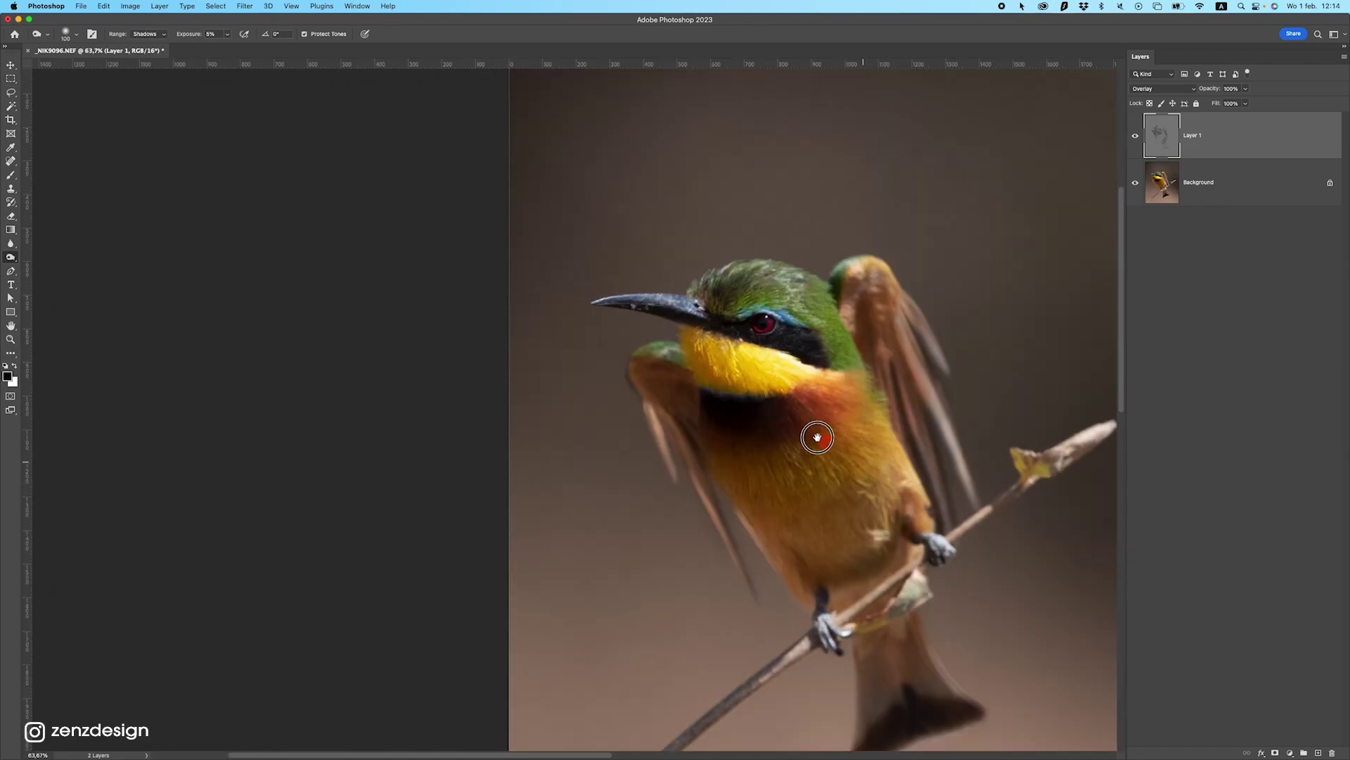
scroll(801, 433, "down", 3)
left_click(1132, 134)
left_click(1132, 133)
left_click(1132, 133)
left_click(1132, 134)
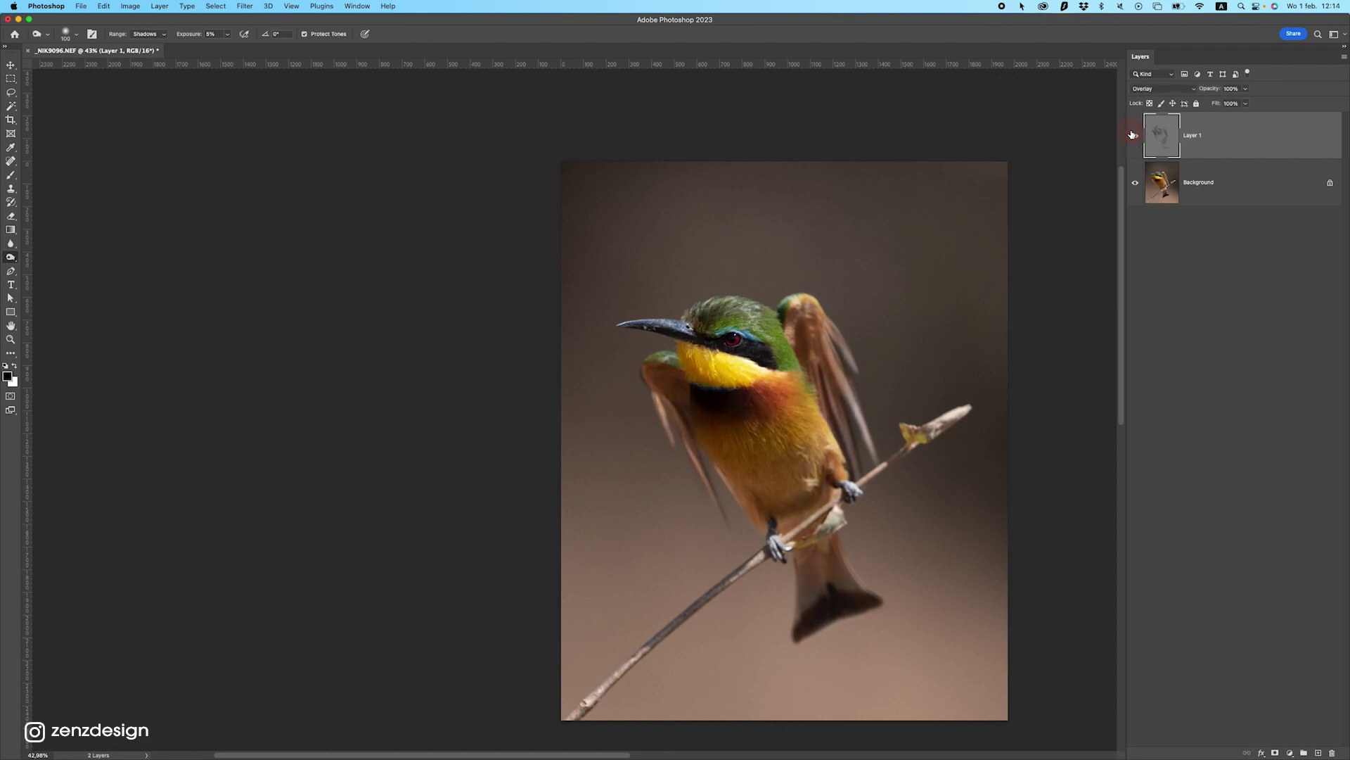
mouse_move(1246, 90)
left_mouse_down()
mouse_move(1203, 104)
mouse_move(1217, 103)
left_mouse_up()
- Add finer burn strokes across the bird with a much smaller brush
scroll(642, 330, "up", 5)
key("bracketleft")
key("bracketleft")
key("bracketleft")
key("bracketleft")
key("bracketleft")
key("bracketleft")
key("bracketleft")
key("bracketleft")
key("bracketleft")
key("bracketleft")
mouse_move(610, 320)
left_mouse_down()
mouse_move(747, 347)
mouse_move(646, 333)
mouse_move(700, 342)
mouse_move(628, 319)
mouse_move(813, 372)
left_mouse_up()
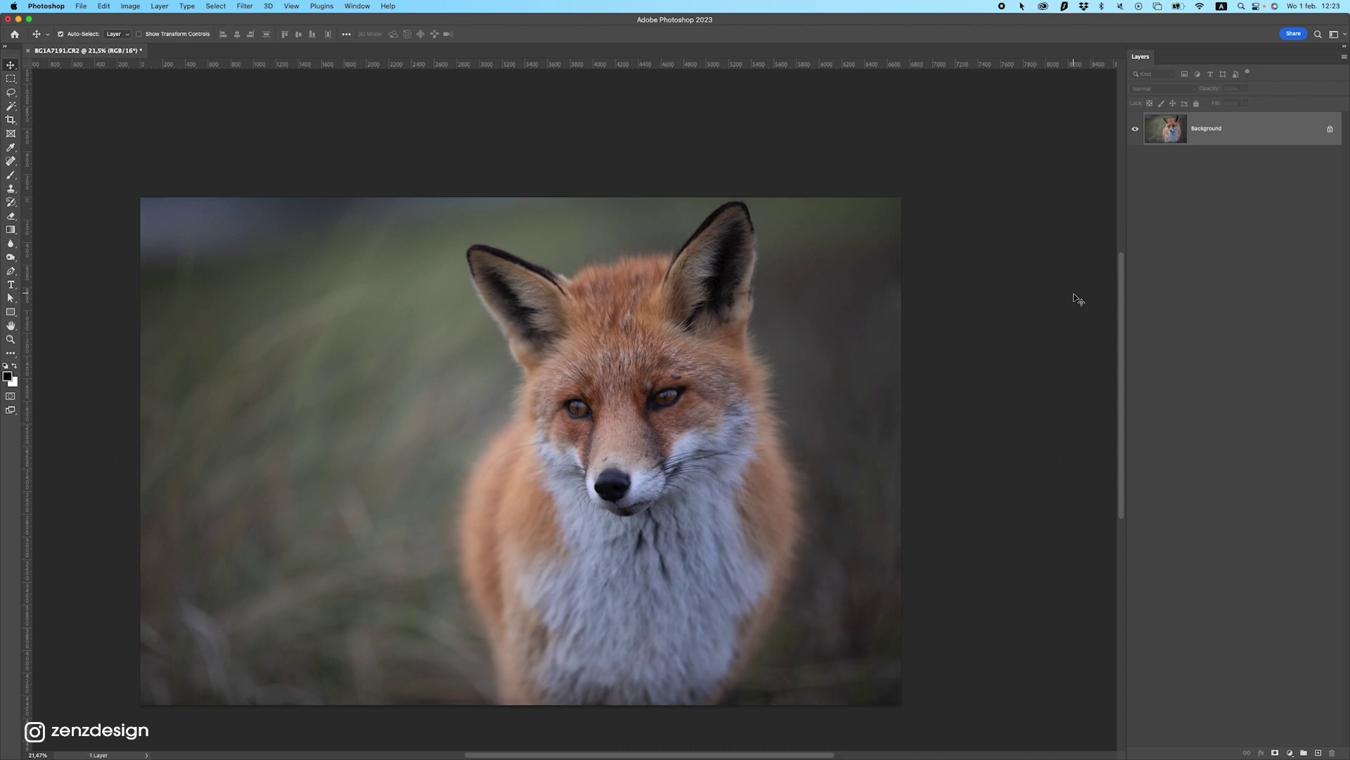
- Duplicate the fox photo's Background layer and convert the copy to a smart object
key("ctrl+j")
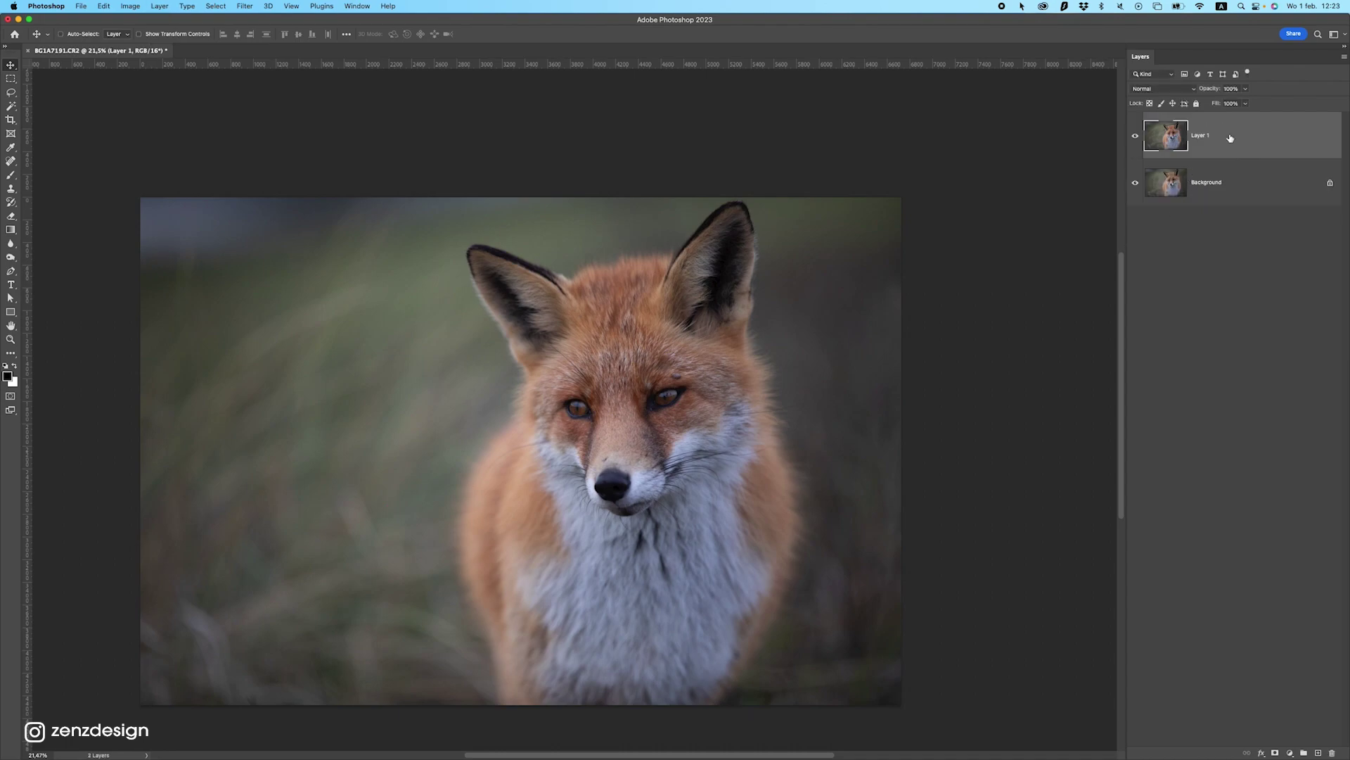
right_click(1233, 142)
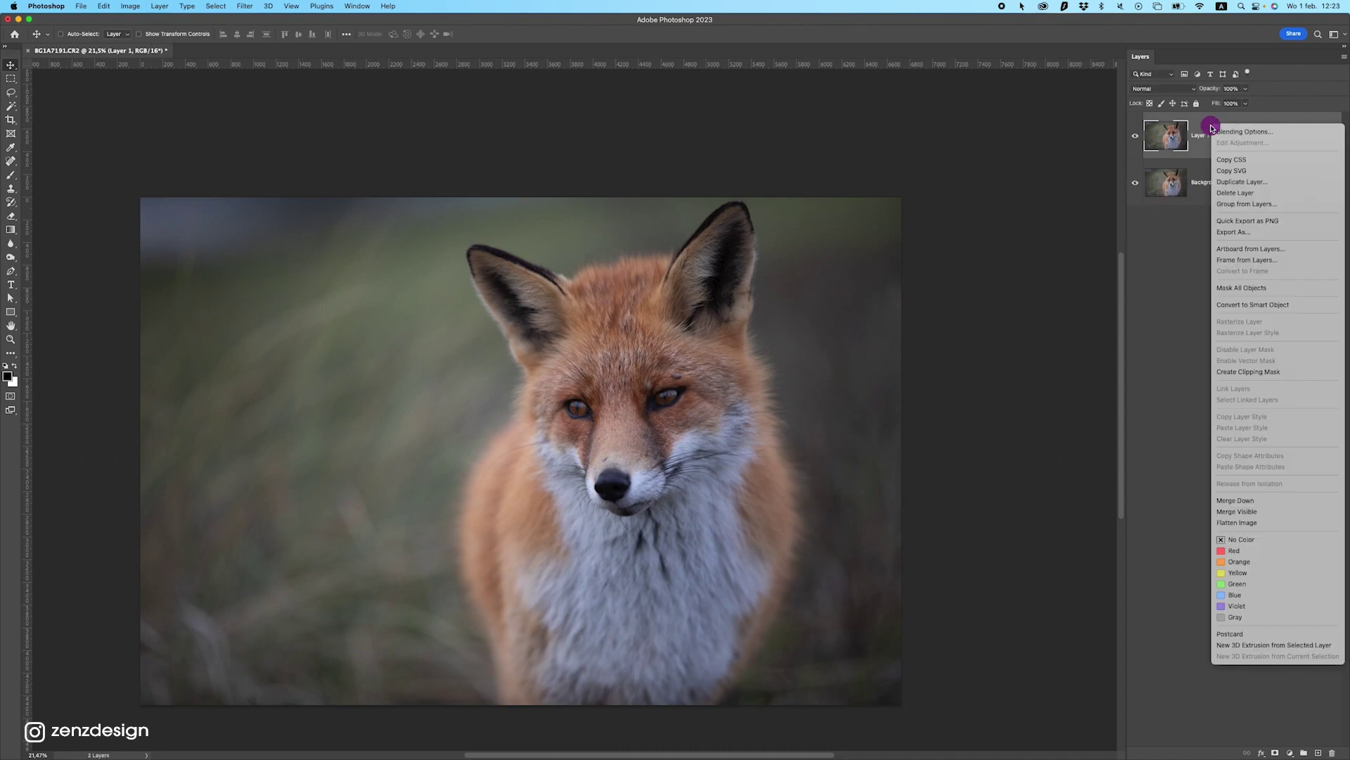
left_click(1233, 304)
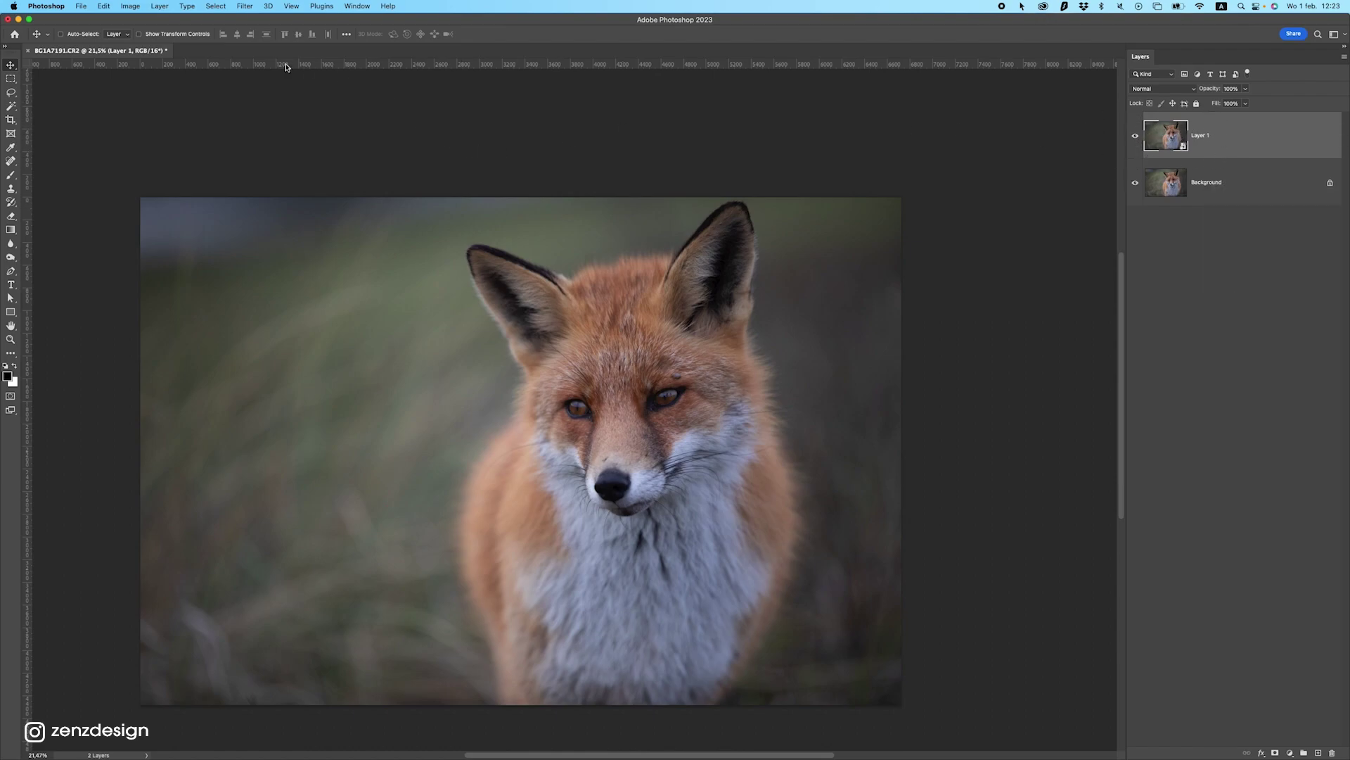
- Start the Camera Raw Filter on the fox smart object and set Texture to -51 and Clarity to +28
left_click(250, 8)
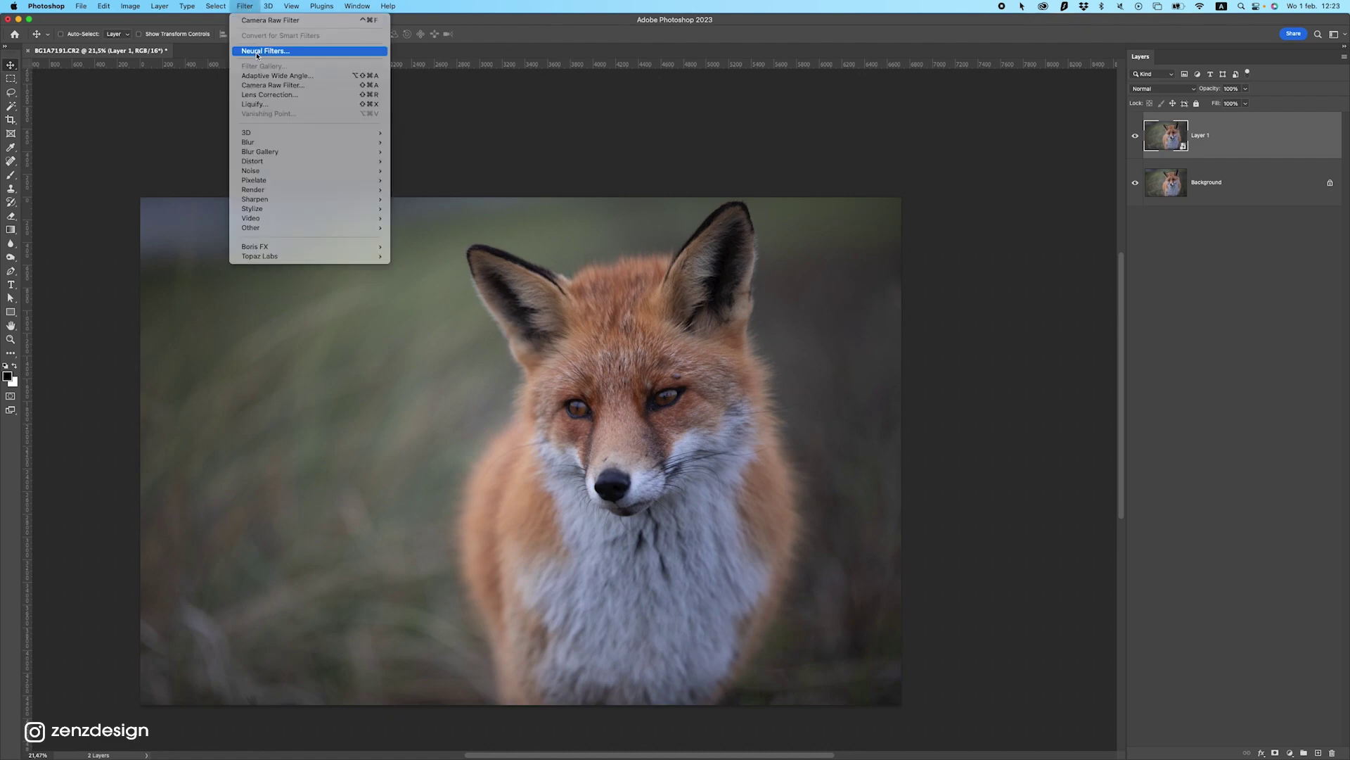
left_click(312, 85)
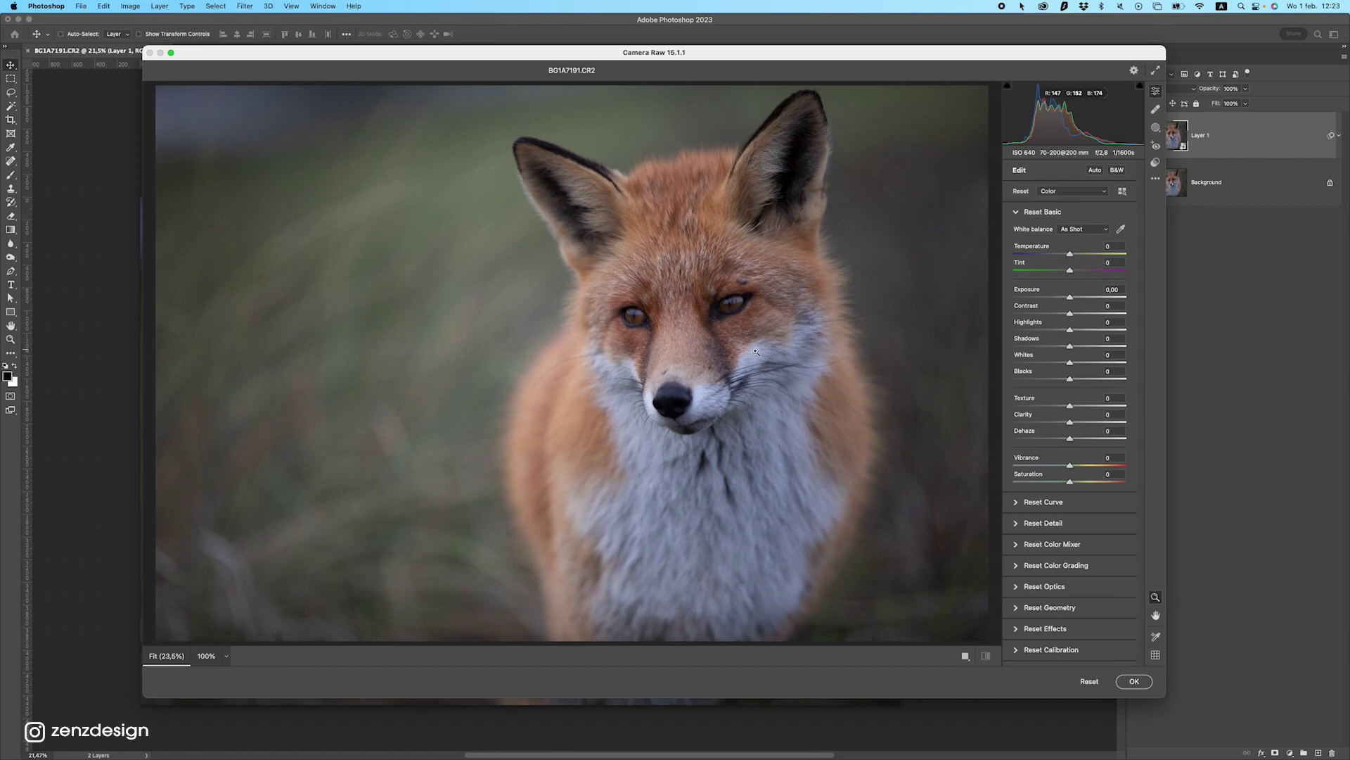
scroll(733, 355, "up", 1)
scroll(904, 342, "up", 1)
key("alt")
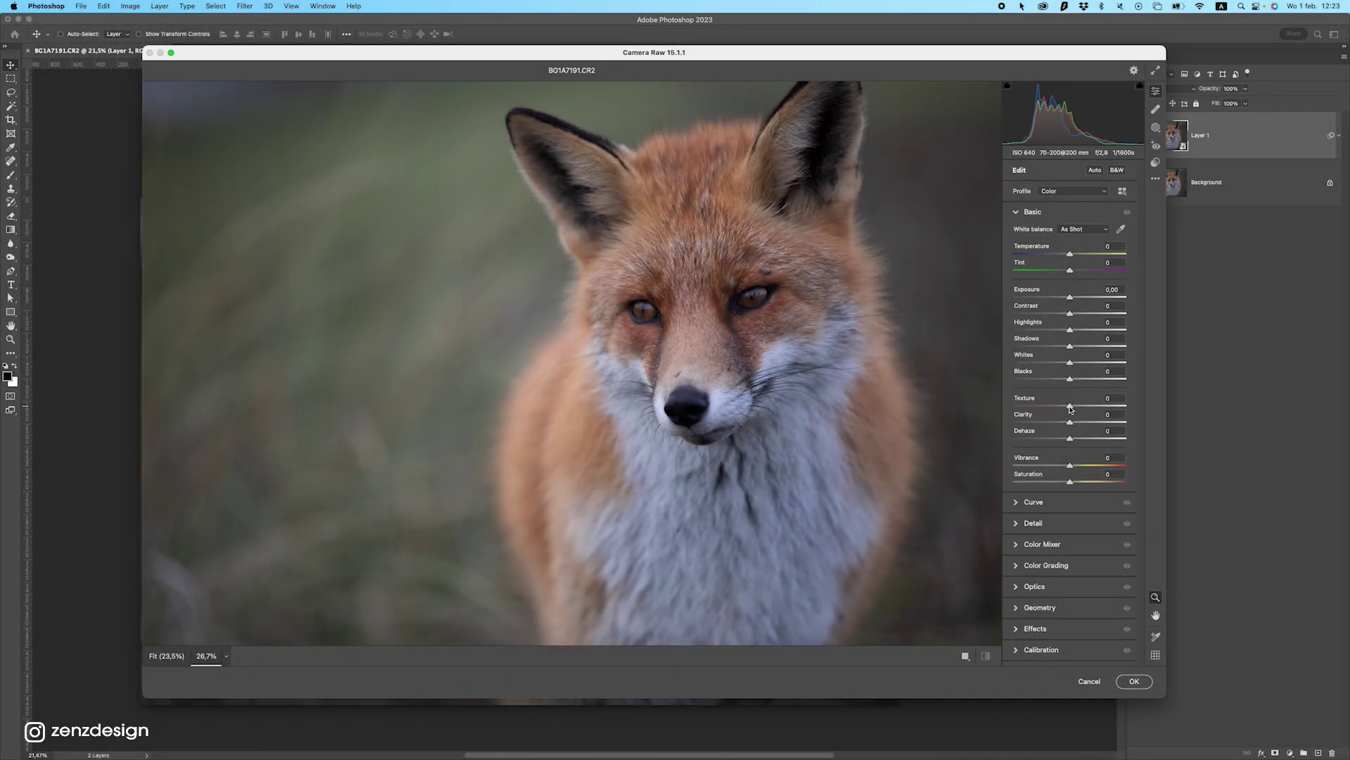
left_click_drag(1070, 409, 1040, 405)
mouse_move(1072, 422)
left_mouse_down()
mouse_move(1101, 423)
mouse_move(1088, 424)
left_mouse_up()
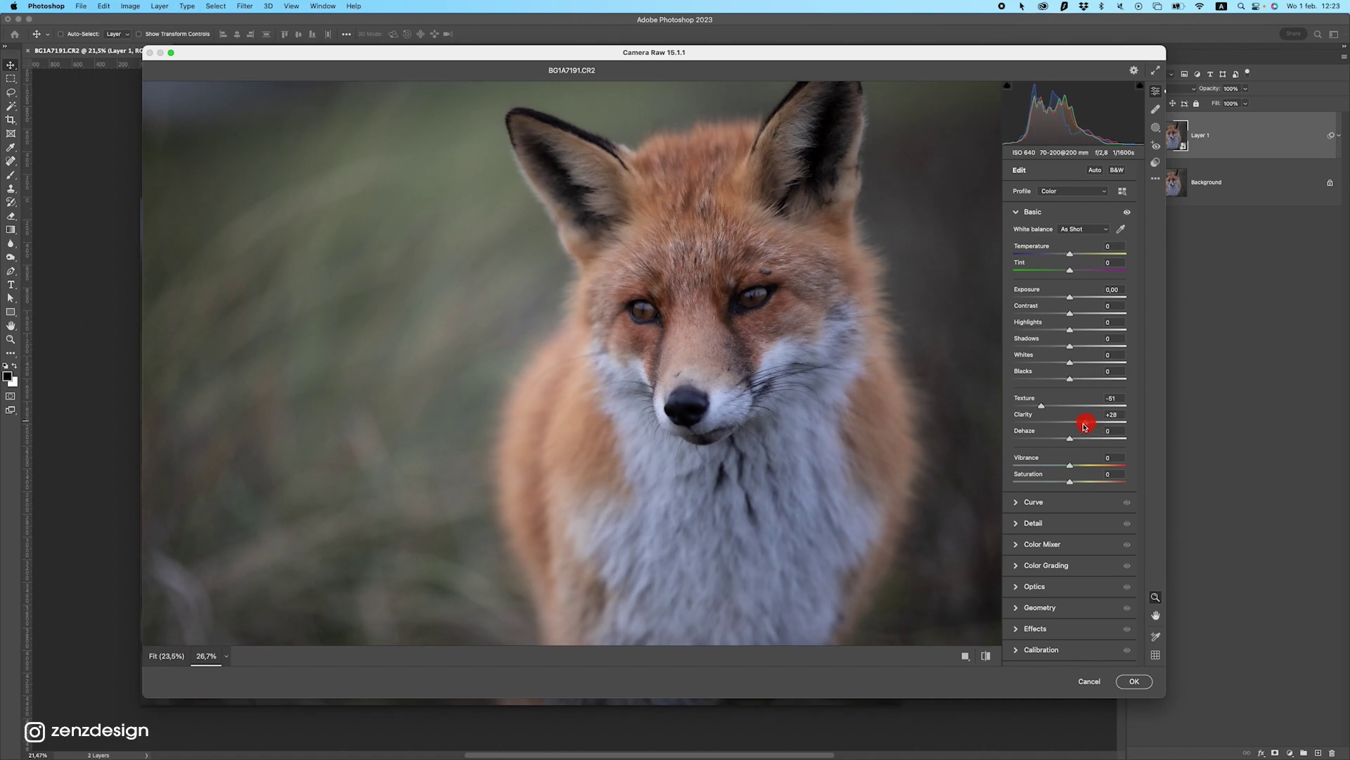
- Set the Sharpening amount to 60 in the Camera Raw detail settings
left_click(1031, 522)
left_click_drag(1024, 278, 1060, 281)
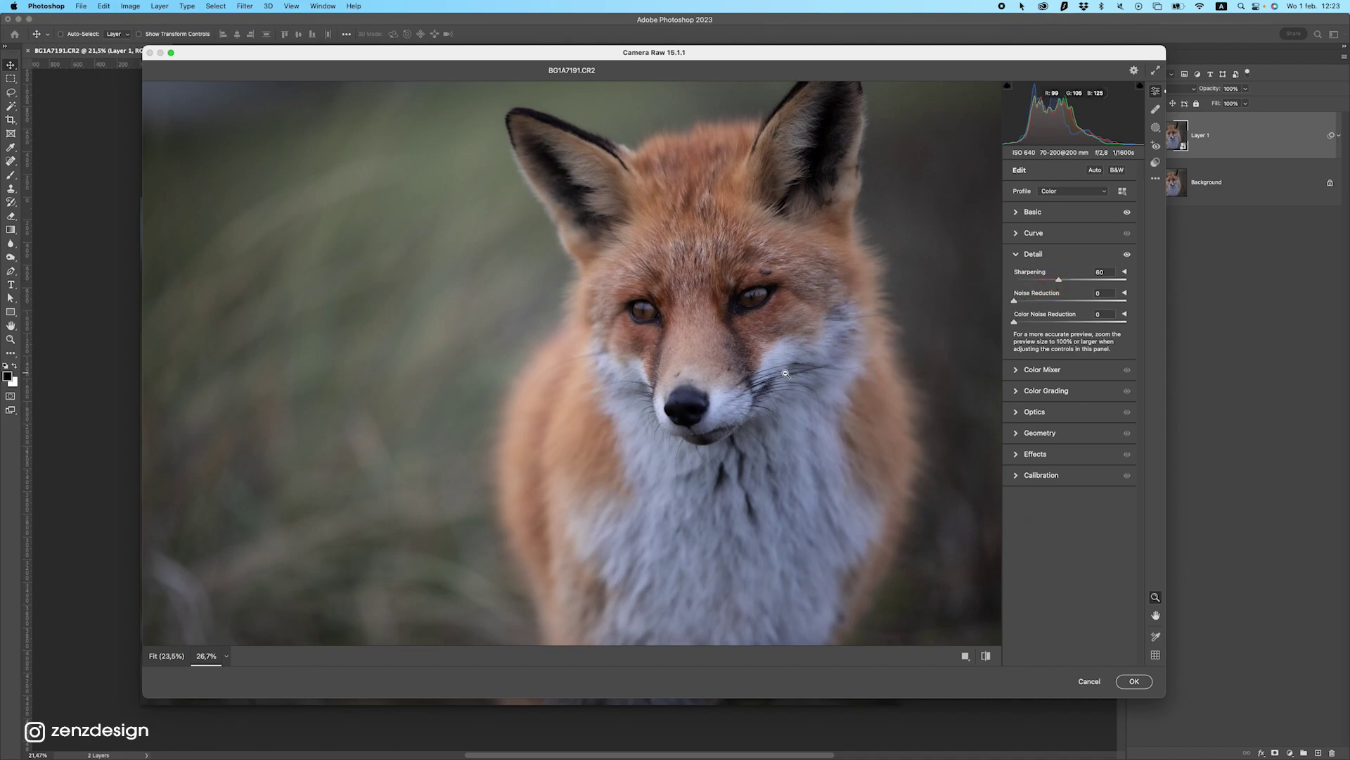
left_click(1033, 236)
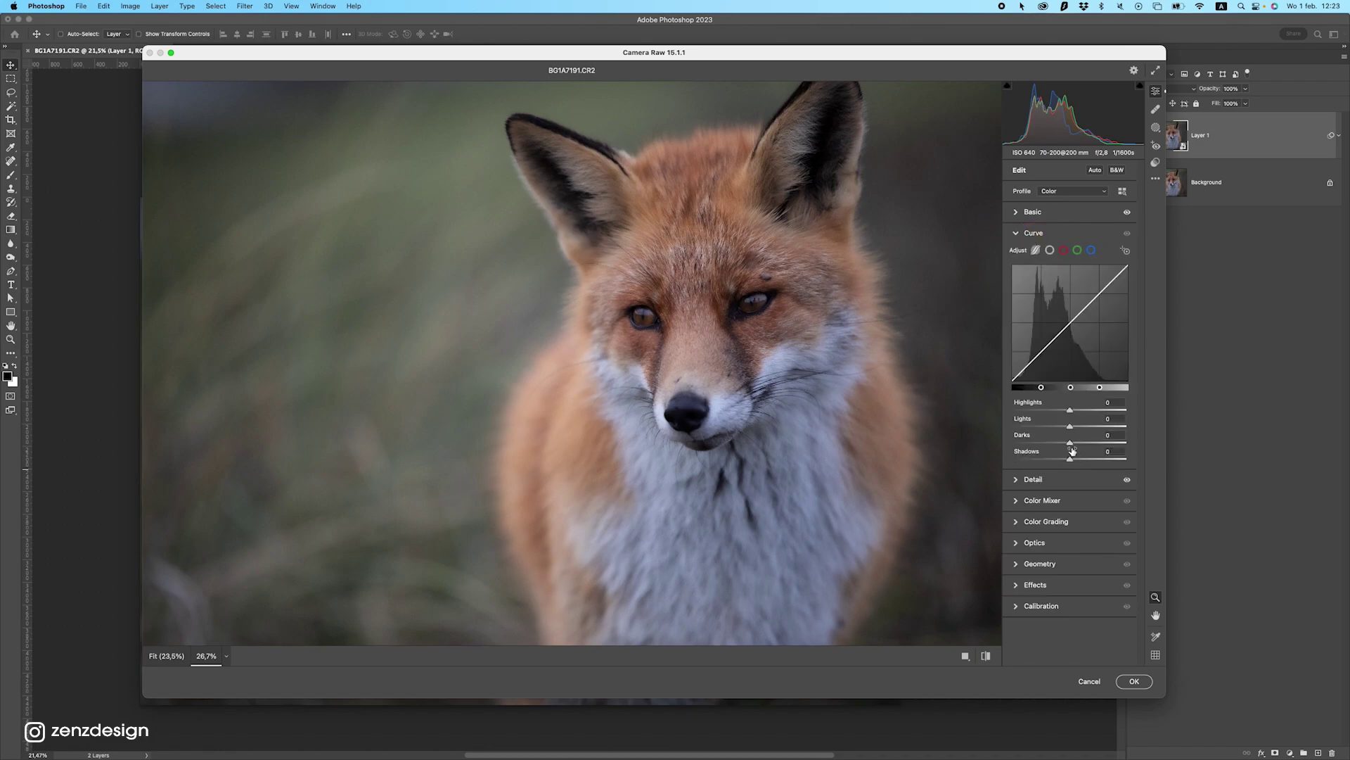
- Fine-tune the Texture and Clarity amounts and apply the Camera Raw Filter to the fox layer
left_click(1031, 212)
left_click_drag(1042, 408, 1037, 407)
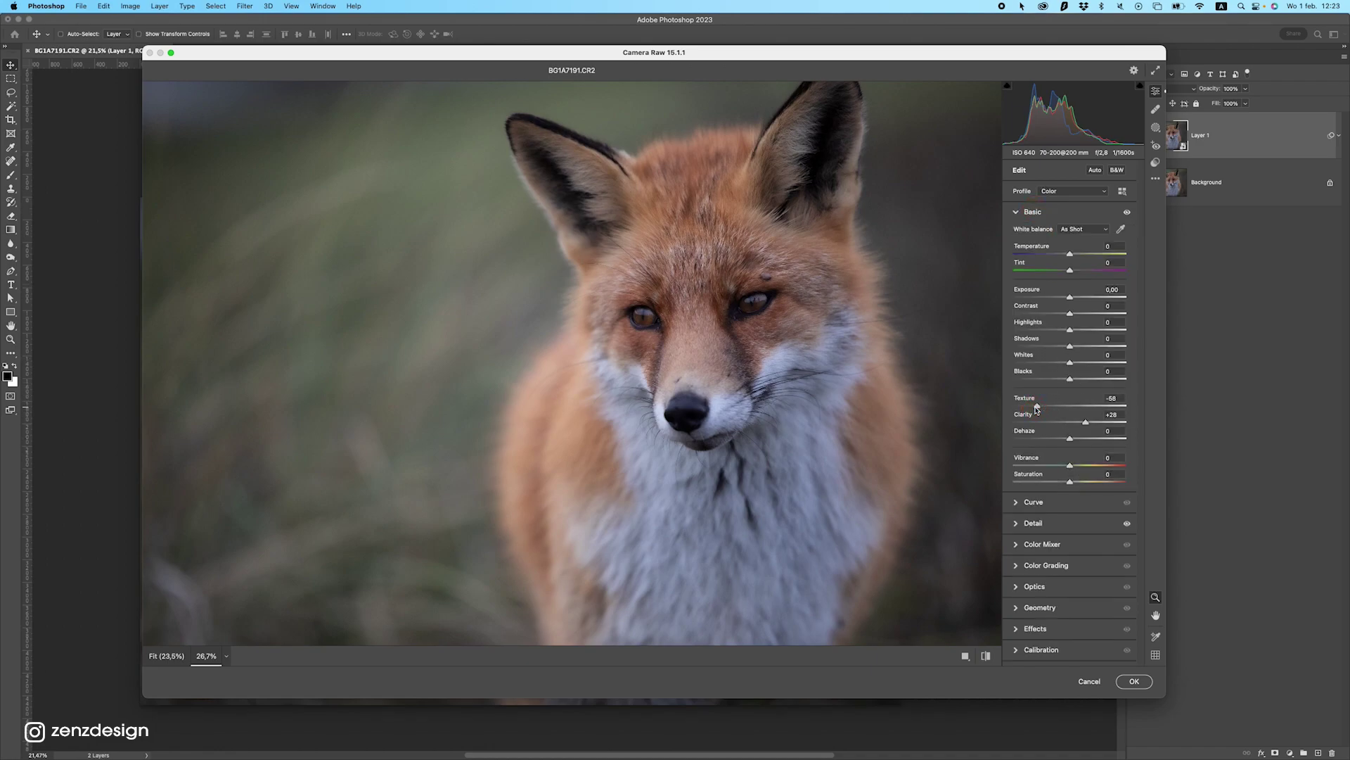
left_click(1041, 405)
left_click_drag(1087, 425, 1086, 425)
left_click(1134, 680)
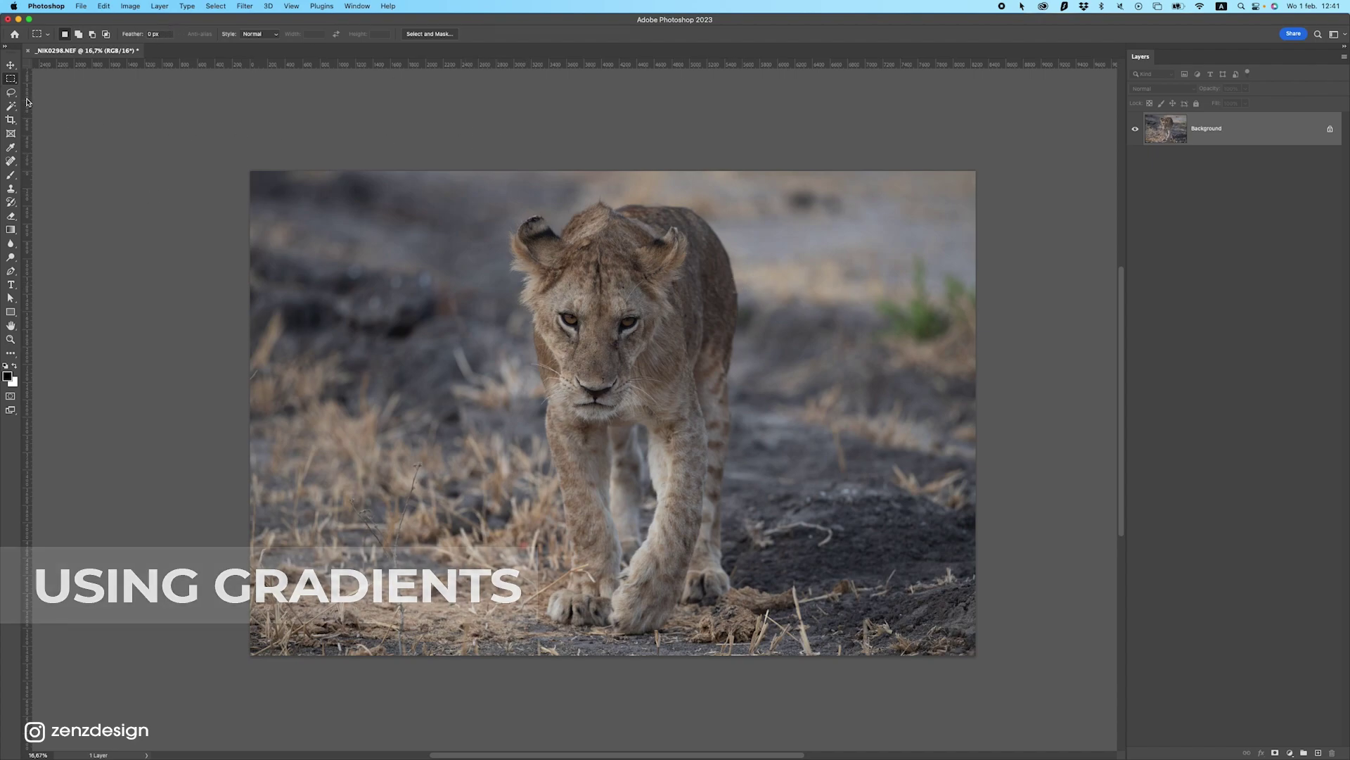
- Crop the lion photo to a vertical 4:5 frame around the animal
key("c")
left_click_drag(420, 408, 428, 415)
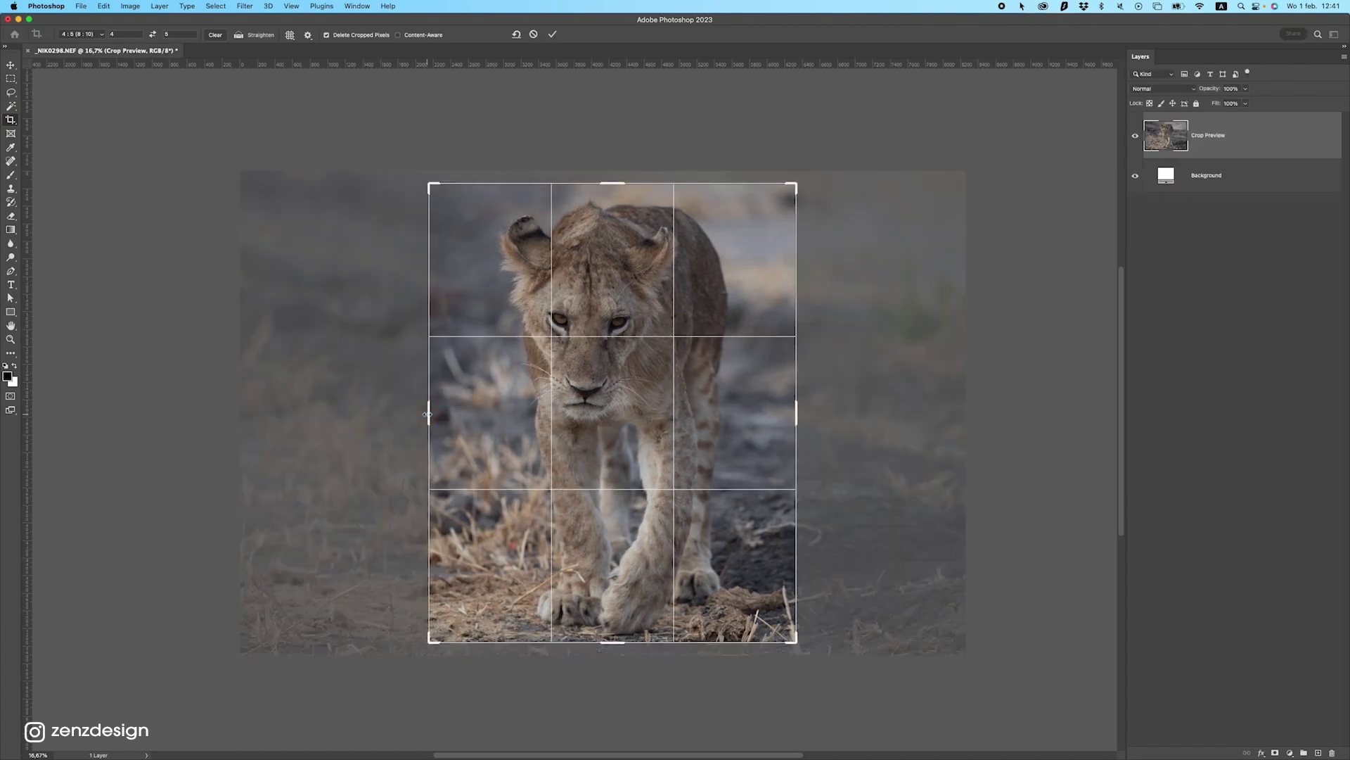
key("Return")
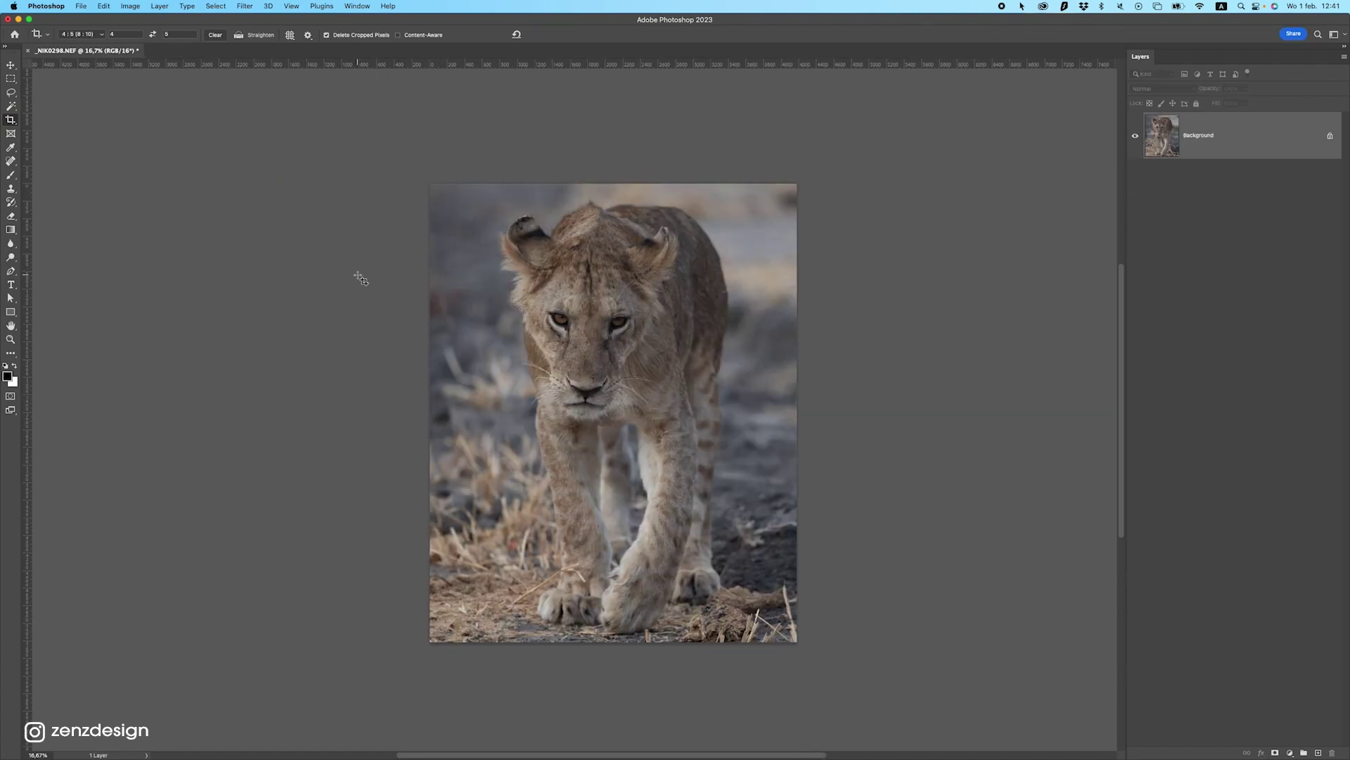
- Add a Gradient Fill layer above the lion photo and open its Color to Transparent gradient for editing
left_click(1290, 752)
left_click(1291, 525)
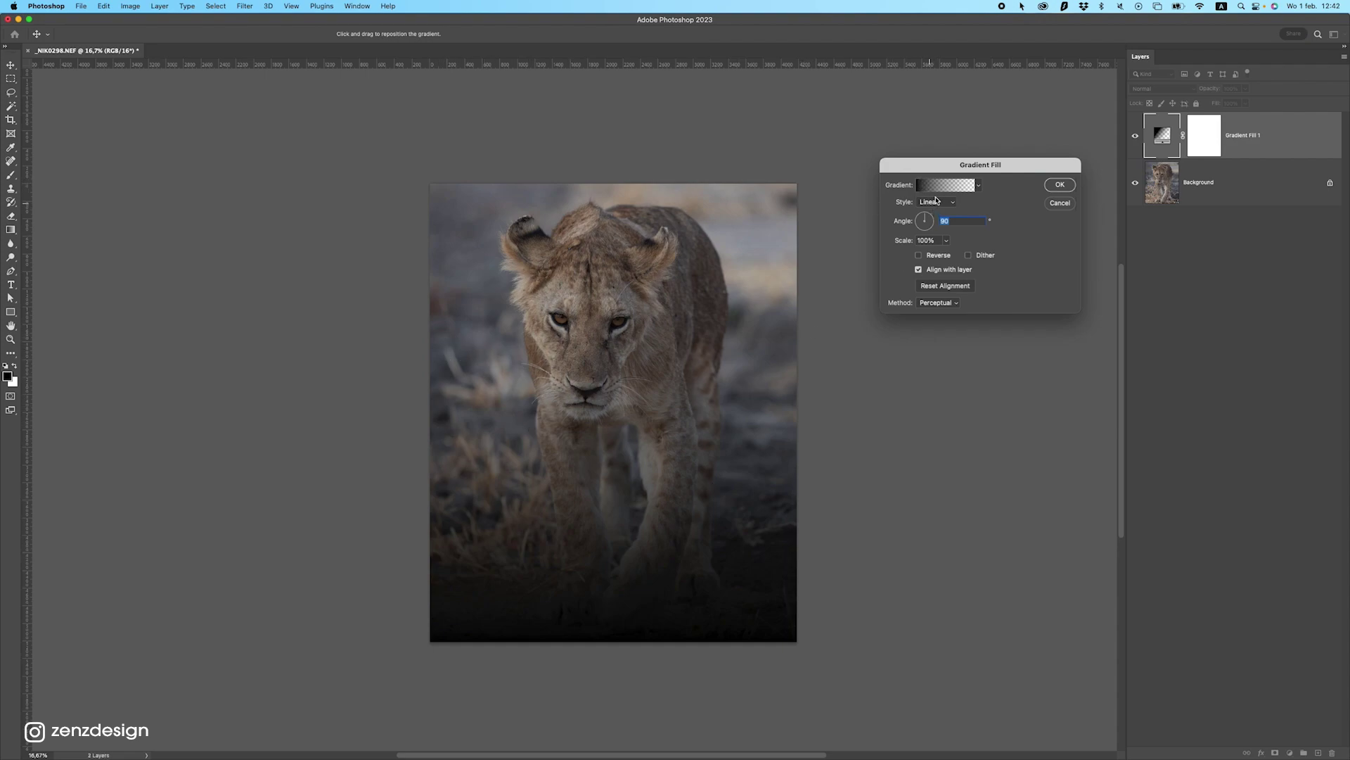
left_click(929, 189)
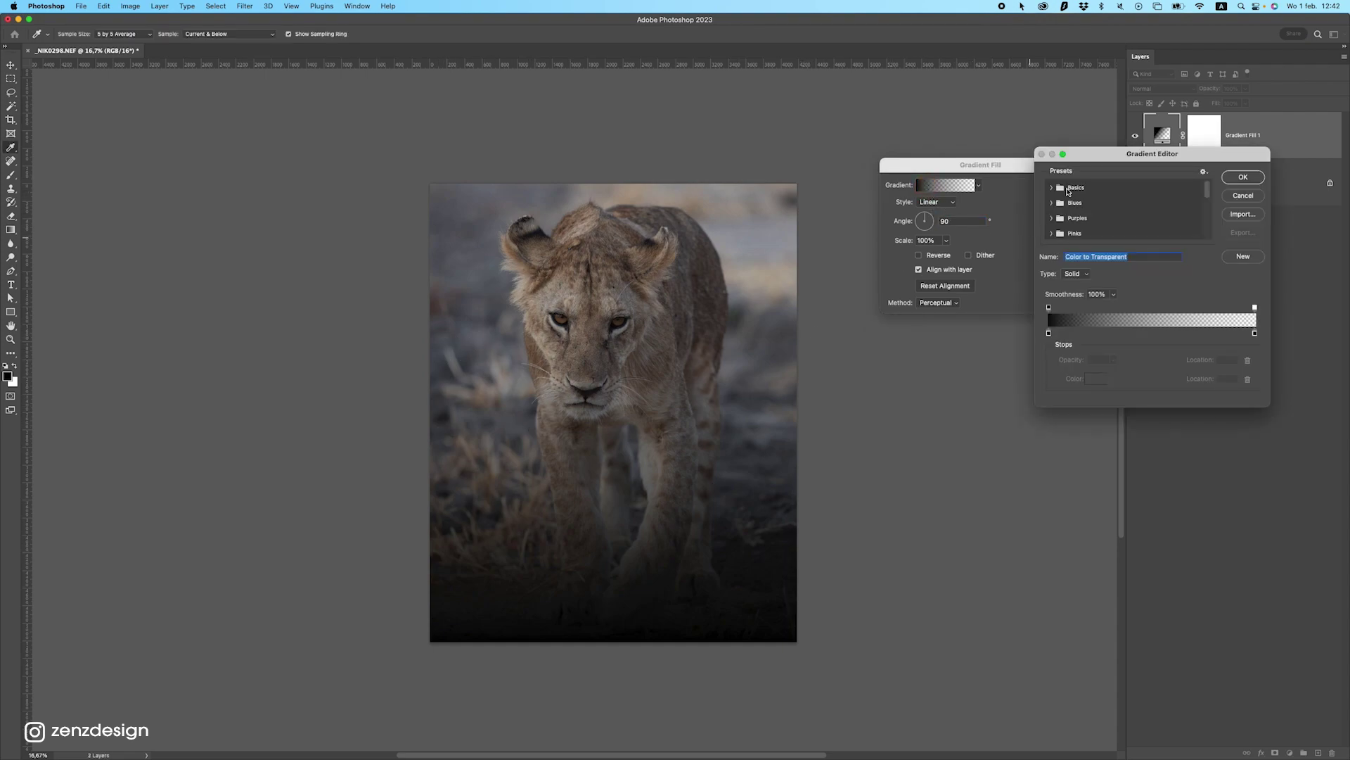
left_click_drag(1079, 151, 873, 264)
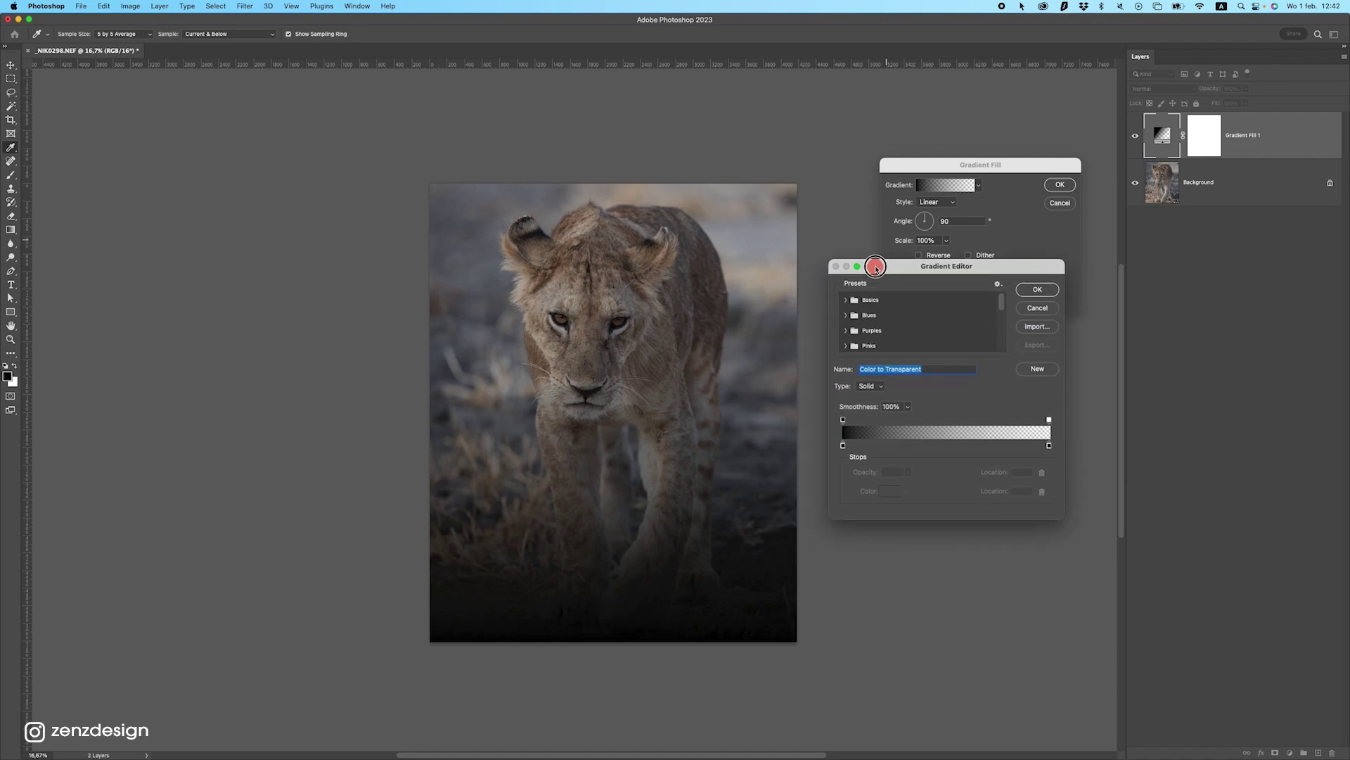
- Set the gradient's starting color stop to a dark gray-brown based on a tone sampled from the photo
left_click(843, 445)
left_click(844, 445)
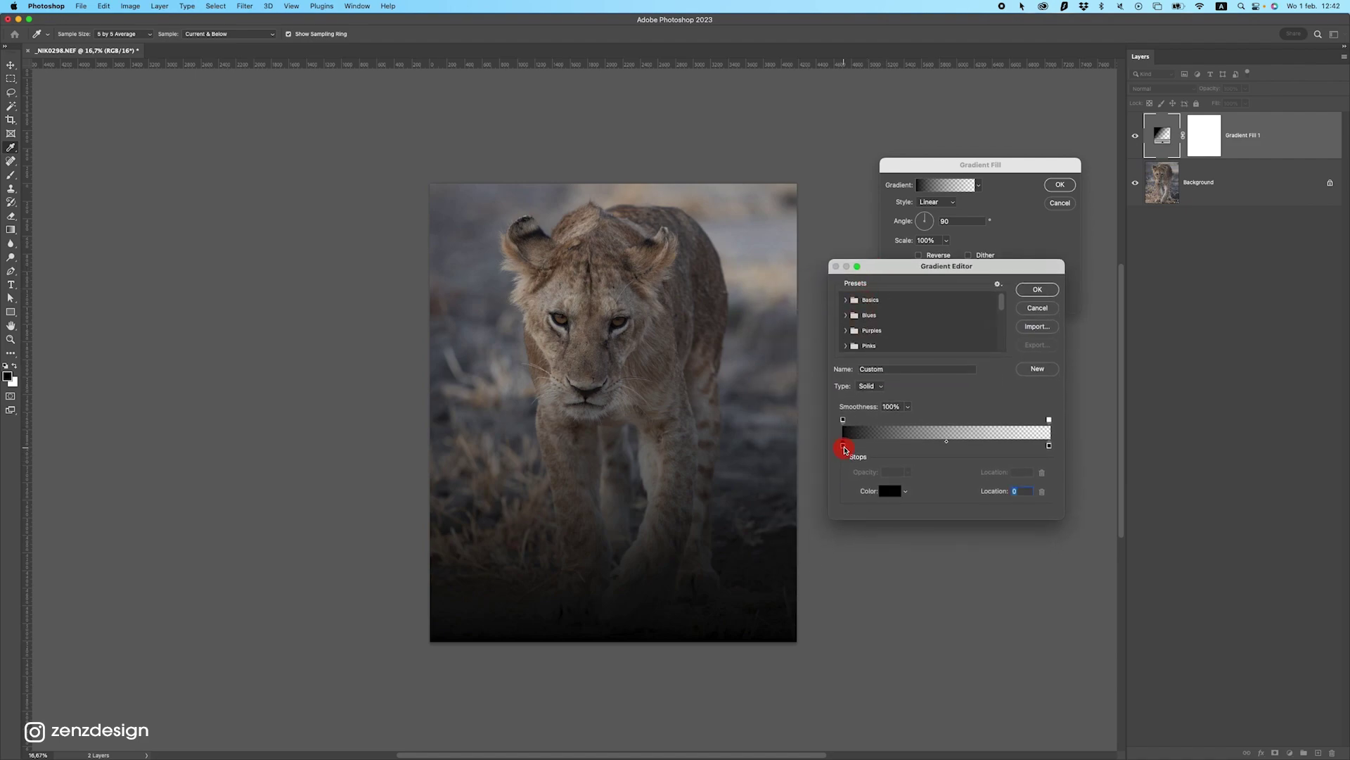
left_click(886, 490)
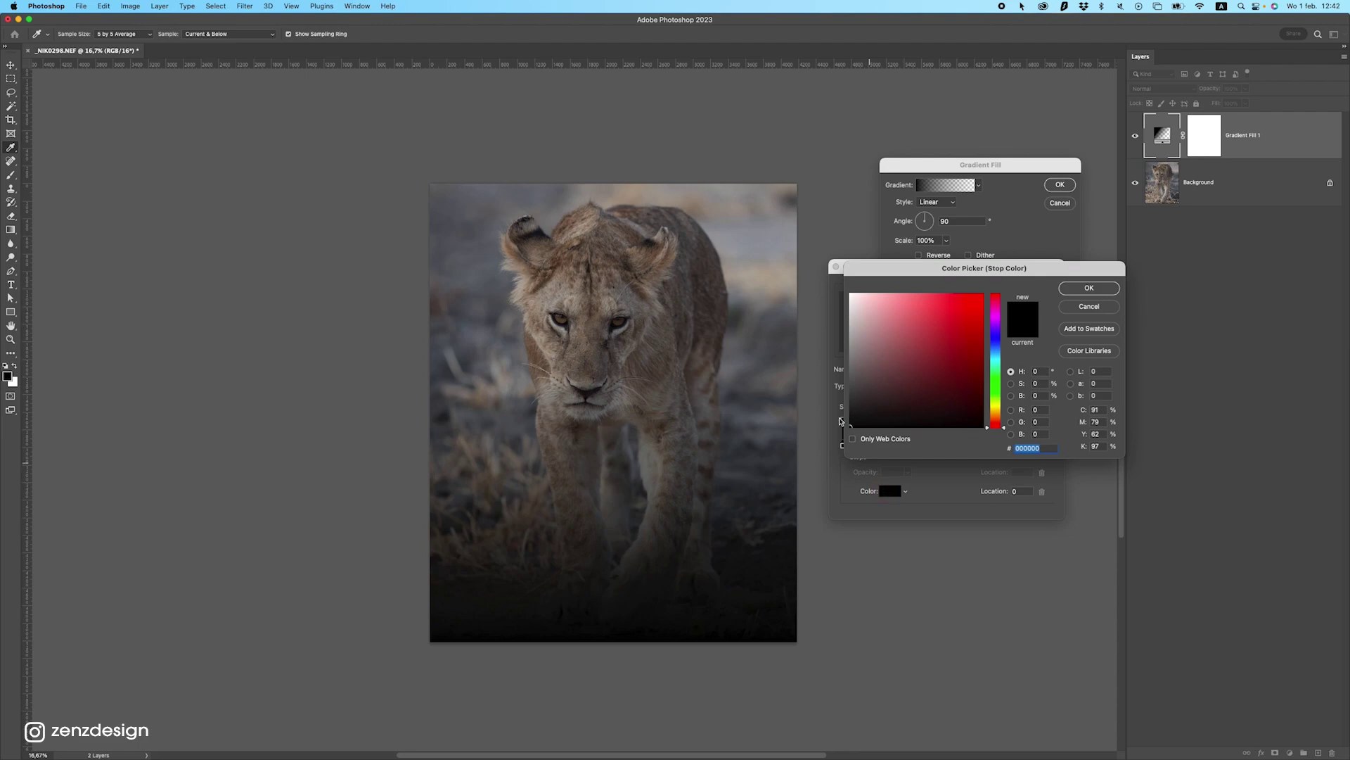
left_click_drag(486, 471, 464, 483)
left_click_drag(858, 394, 858, 399)
left_click(858, 399)
left_click(1088, 287)
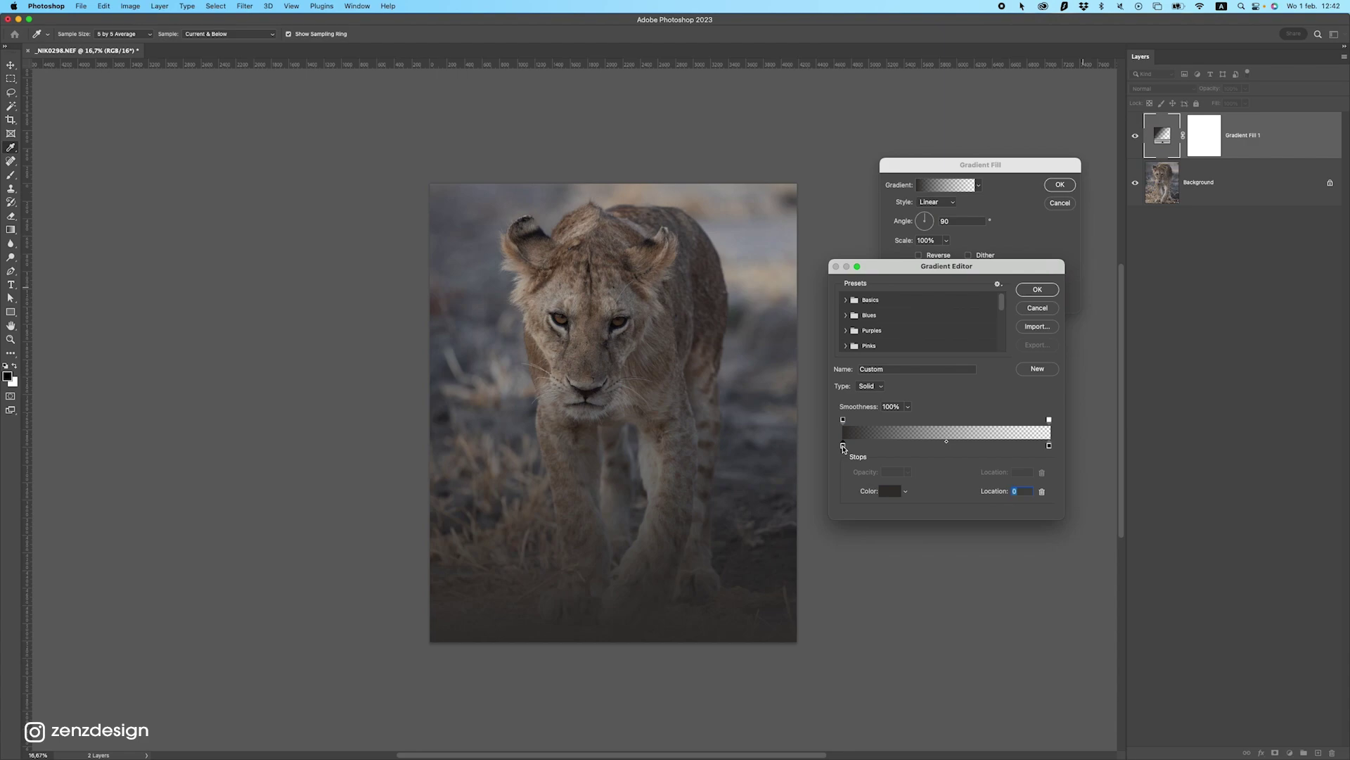
- Replace the gradient's end color stop with a copy of the dark gray-brown stop and accept the gradient
left_click(843, 447)
left_click(1027, 445)
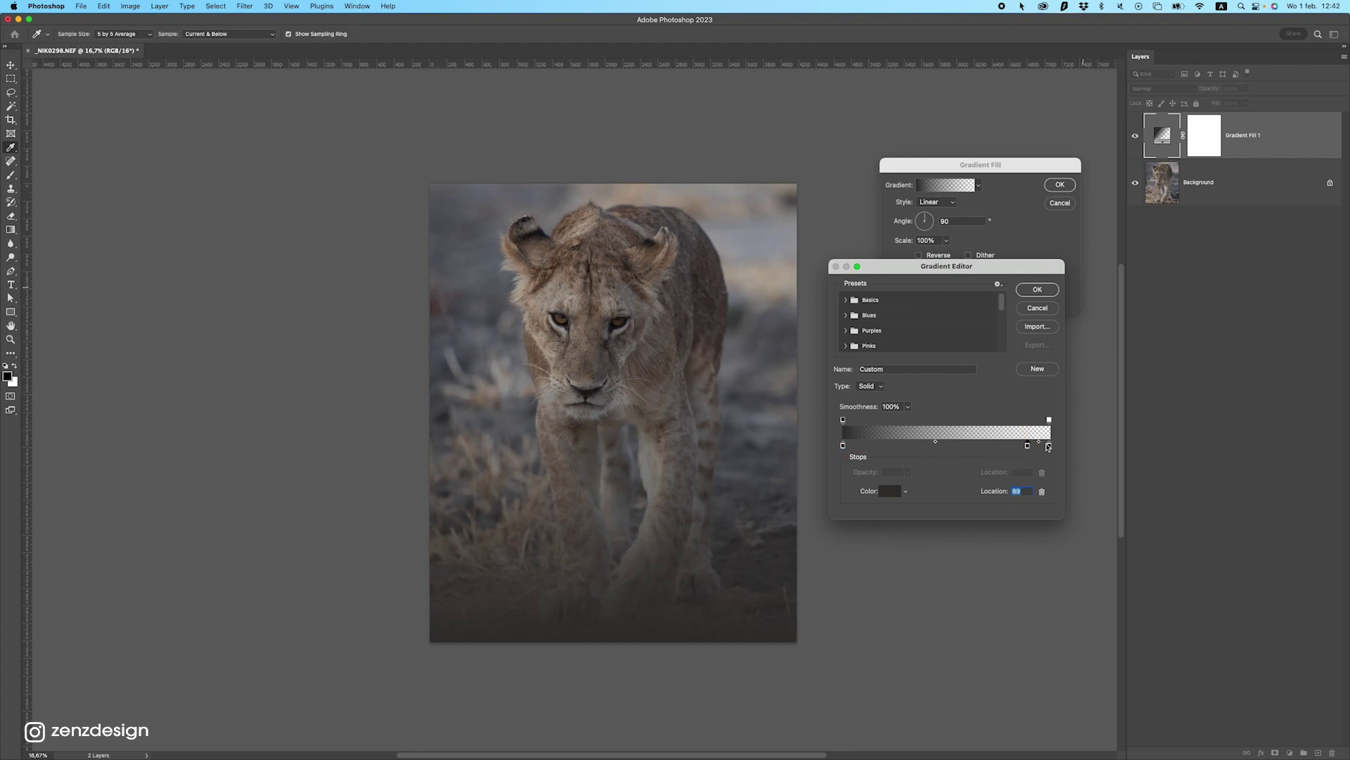
left_click(1049, 446)
left_click_drag(1049, 449, 1049, 520)
left_click(1027, 446)
left_click_drag(1027, 447, 1062, 425)
left_click(1035, 290)
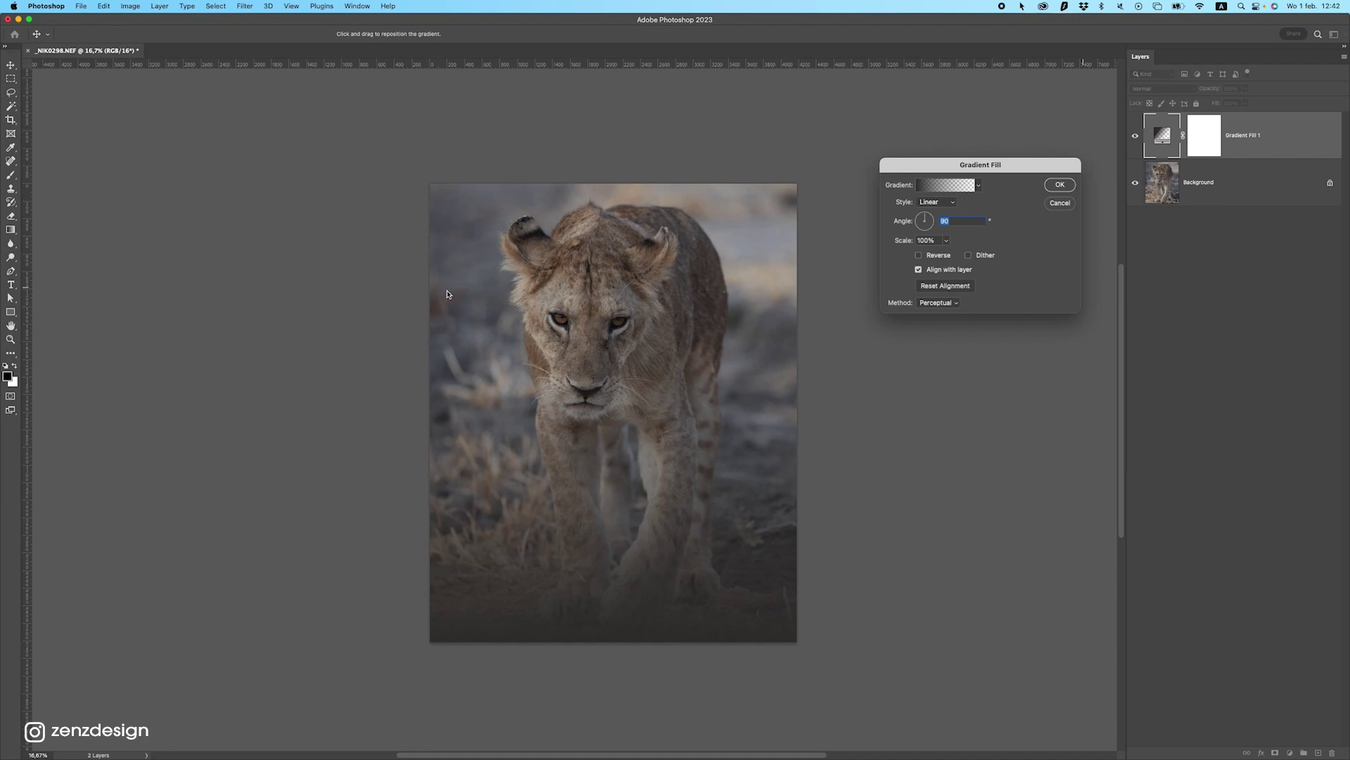
- Make the gradient fill Radial and reversed at about 119% scale, shift its center up toward the lion's face, and apply it
left_click(943, 204)
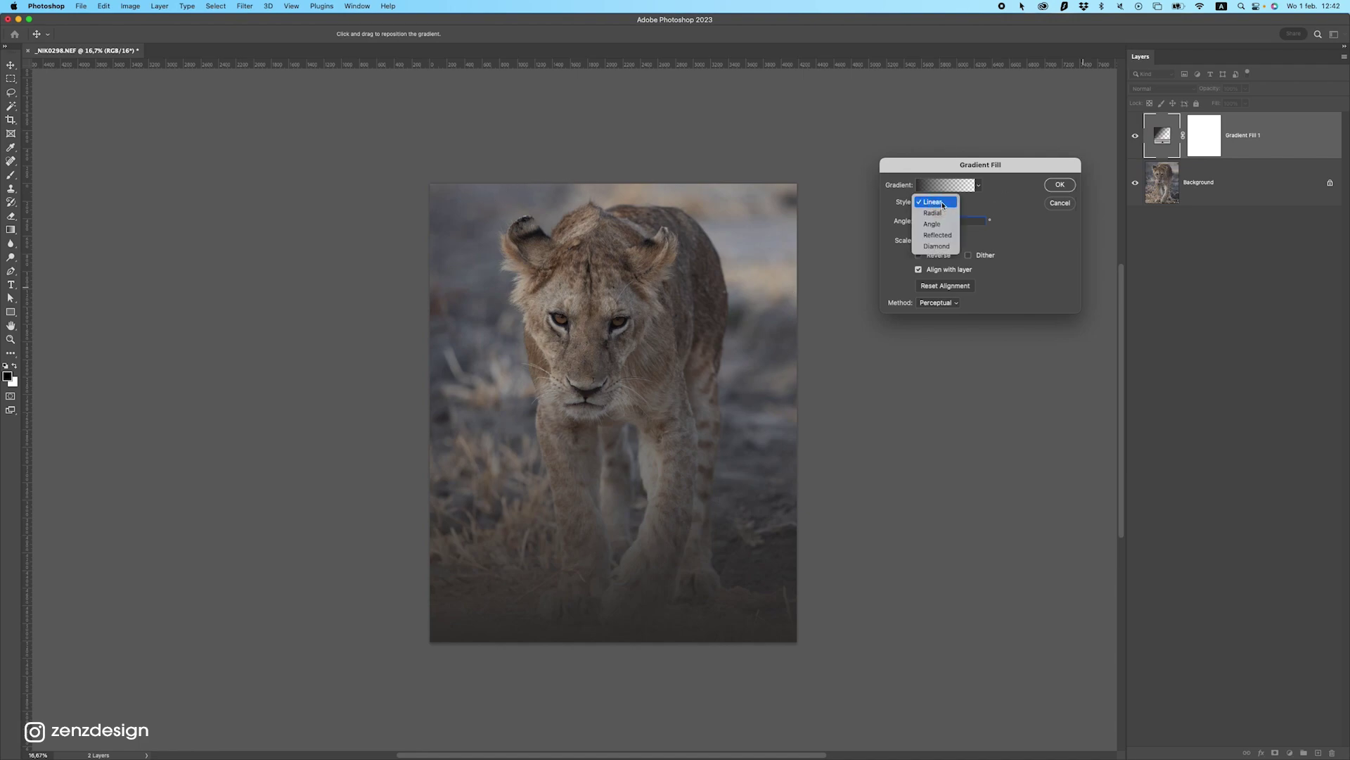
left_click(933, 213)
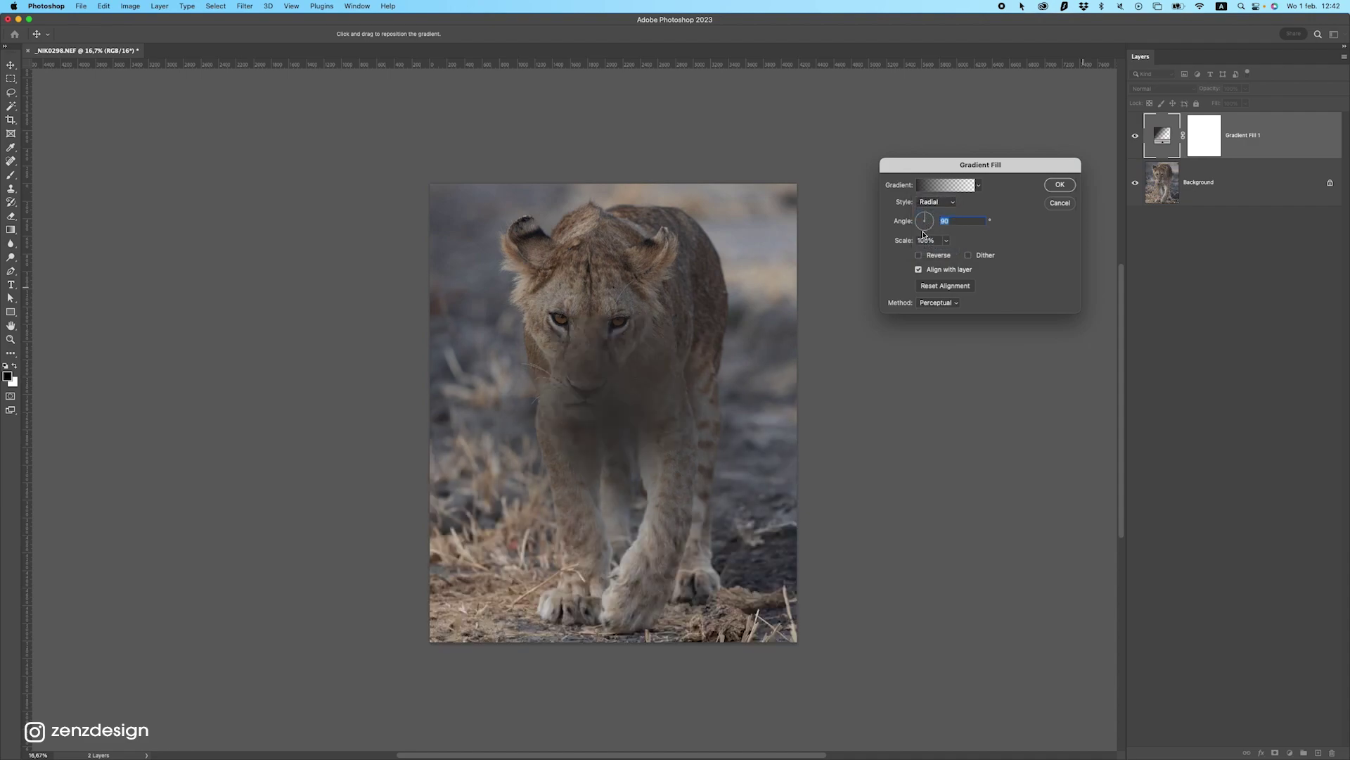
left_click(920, 256)
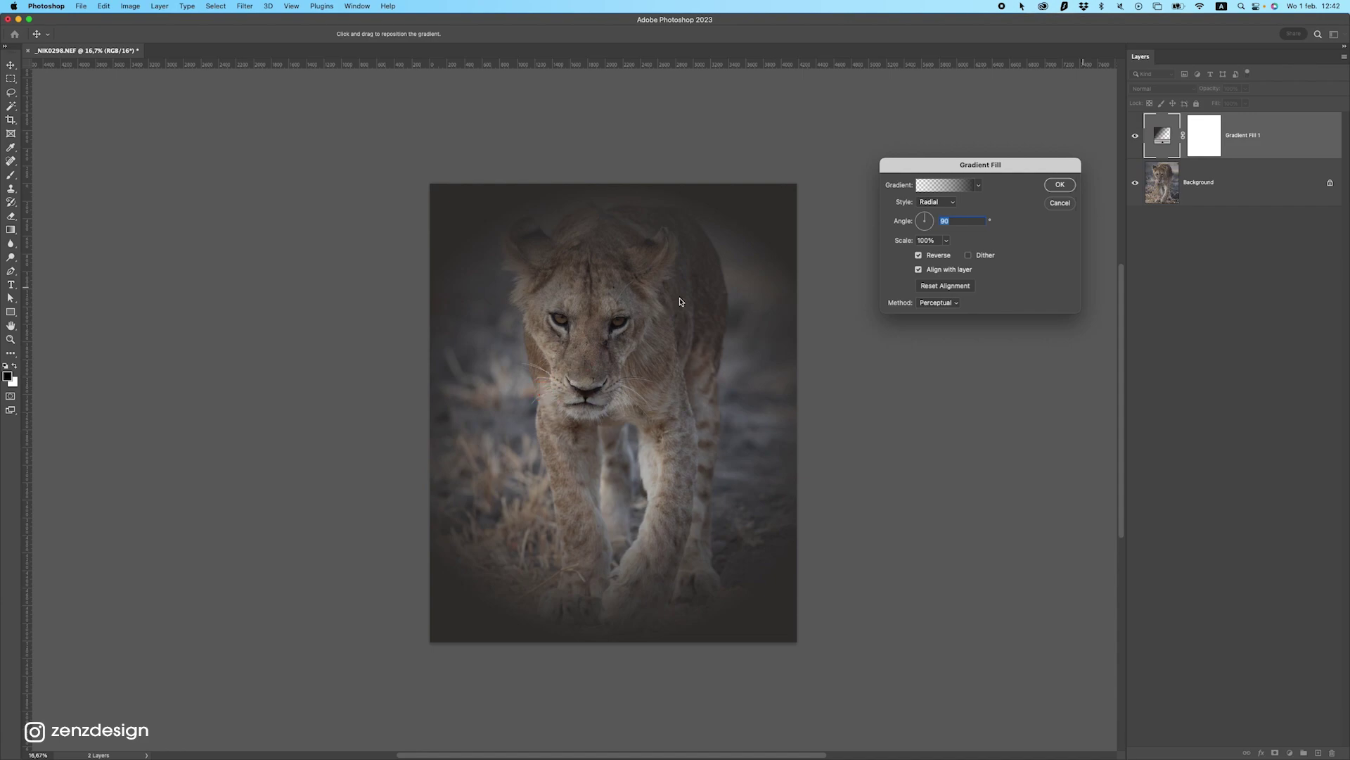
left_click(945, 241)
left_click_drag(949, 255, 948, 256)
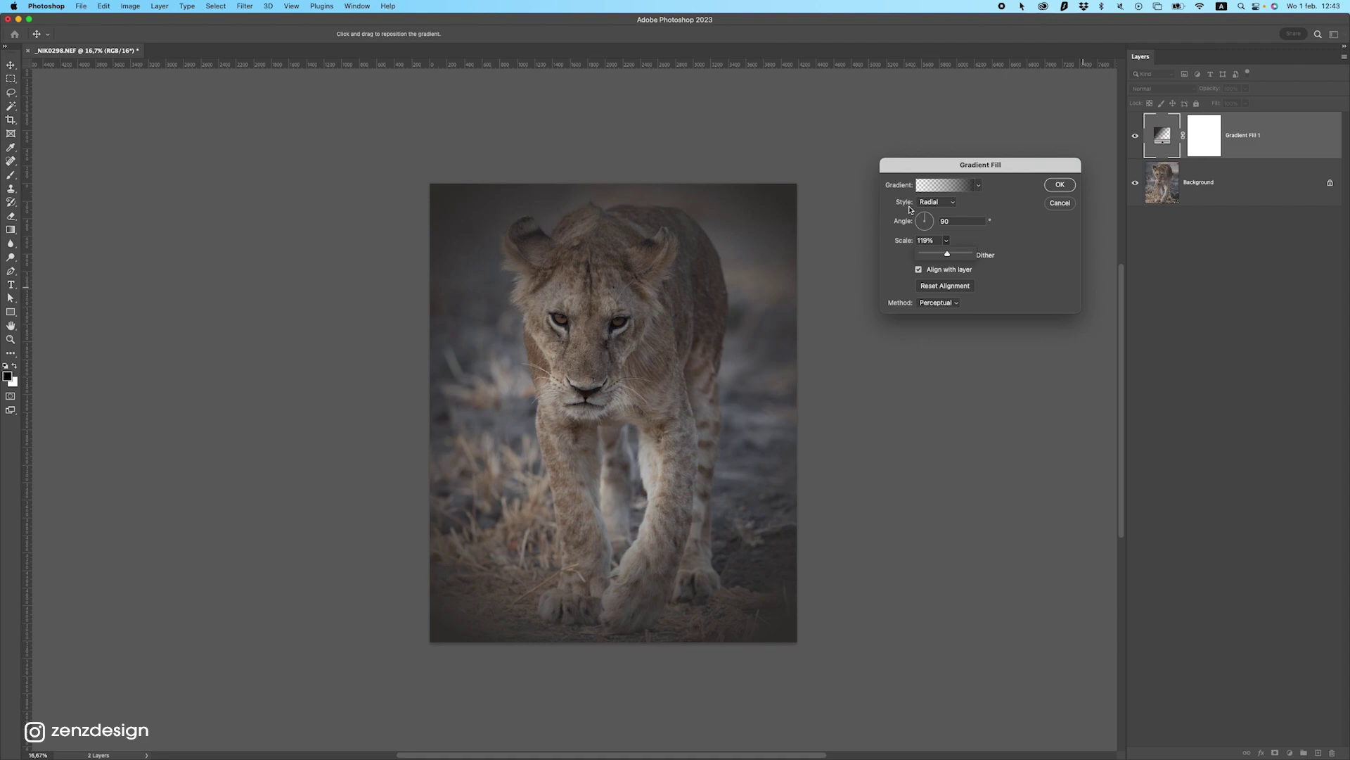
left_click_drag(603, 411, 603, 357)
left_click(1060, 185)
key("c")
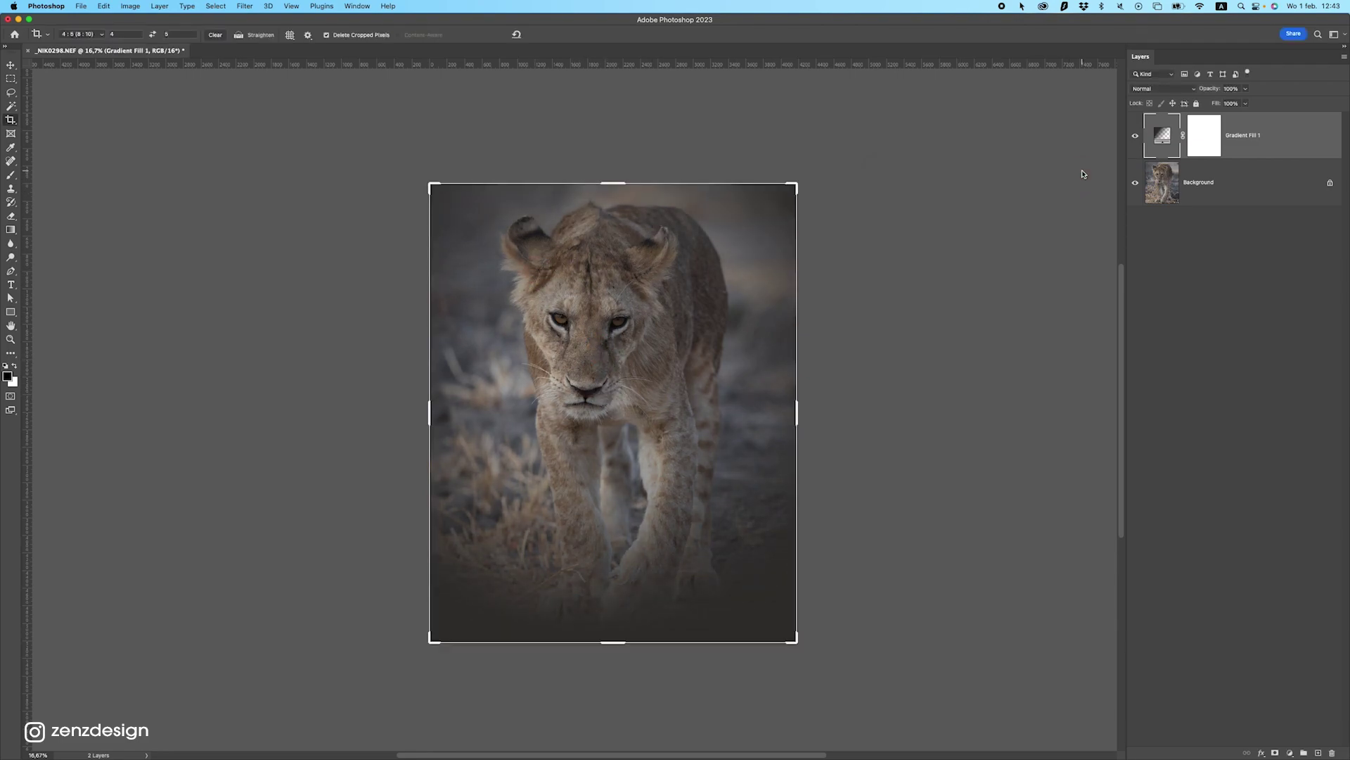
- Set the gradient fill layer's blend mode to Soft Light and compare the photo with and without it
left_click(1157, 89)
left_click(1149, 240)
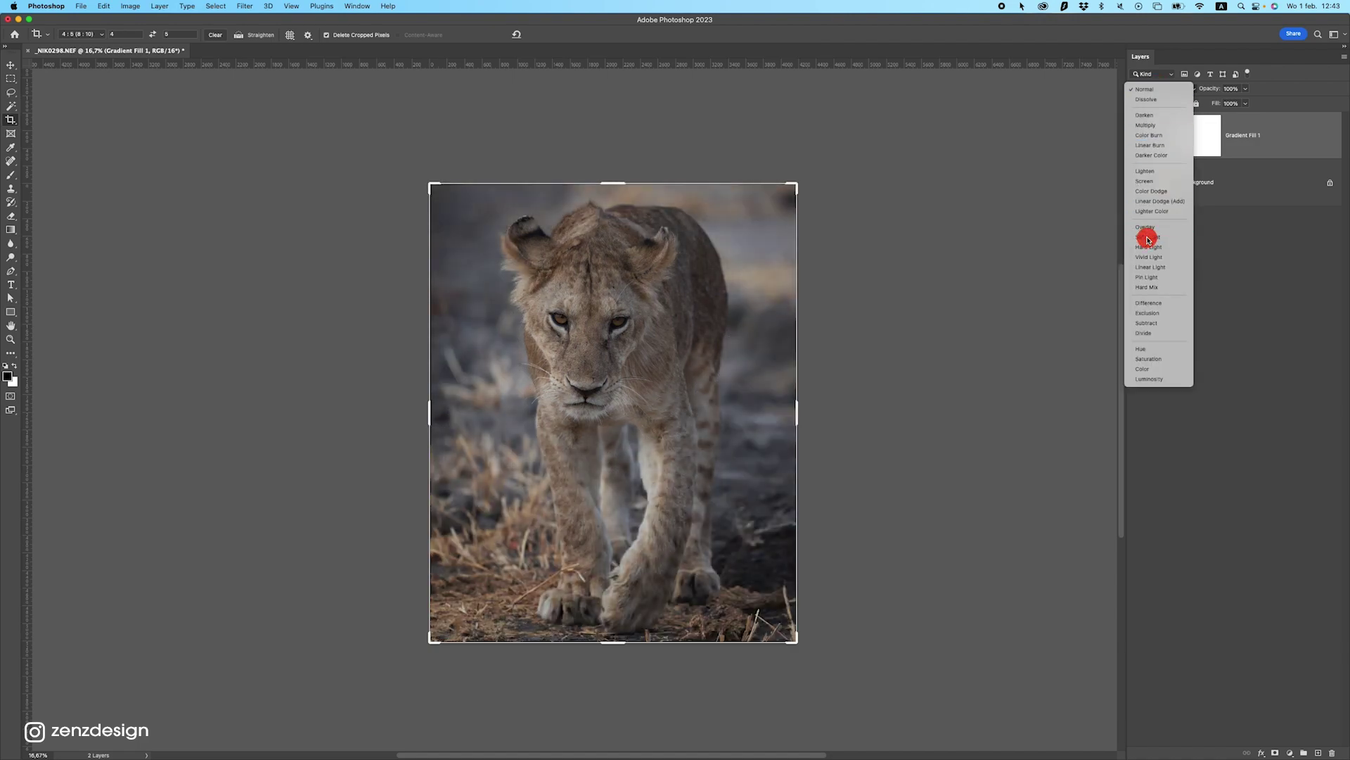
left_click(12, 65)
left_click(1135, 135)
left_click(1134, 139)
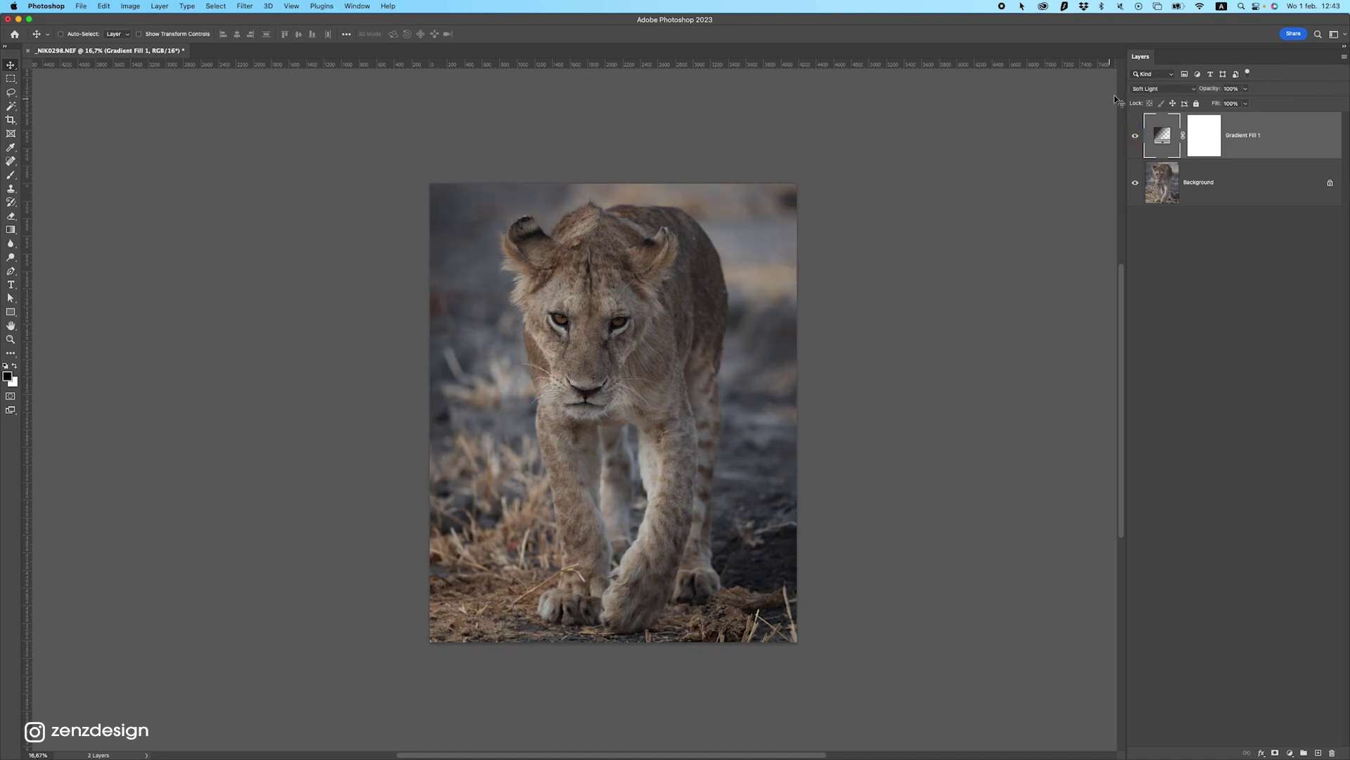
- Create a new layer filled with 50% Gray and set its blend mode to Overlay
scroll(800, 364, "up", 2)
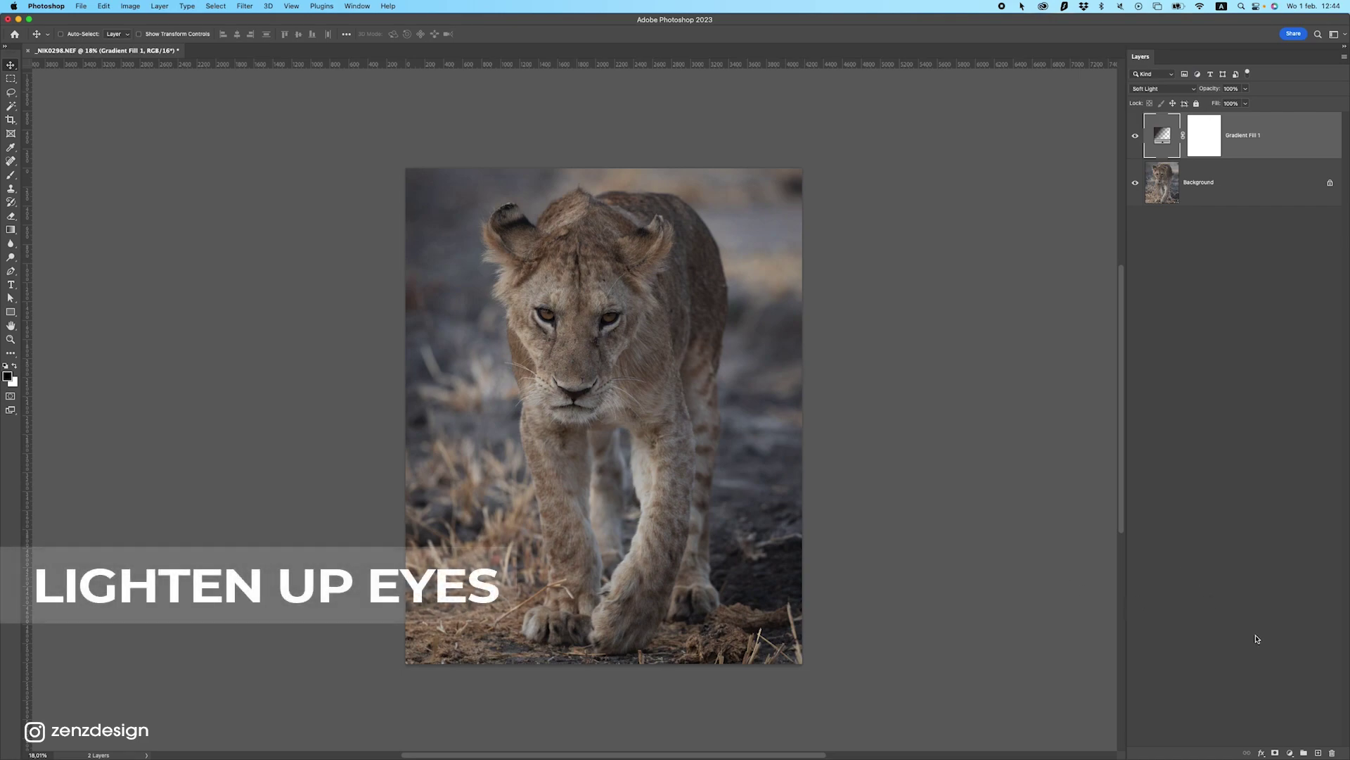
left_click(1318, 751)
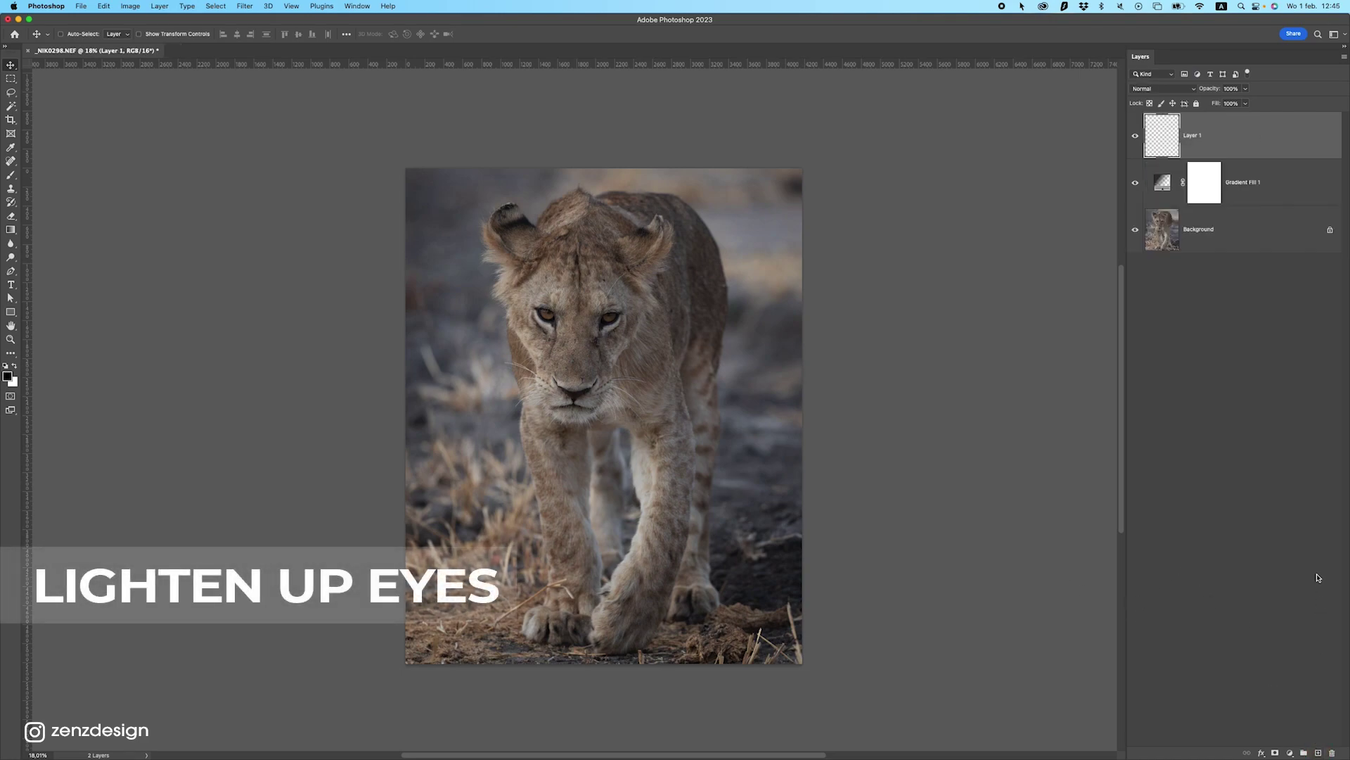
left_click(103, 5)
left_click(112, 167)
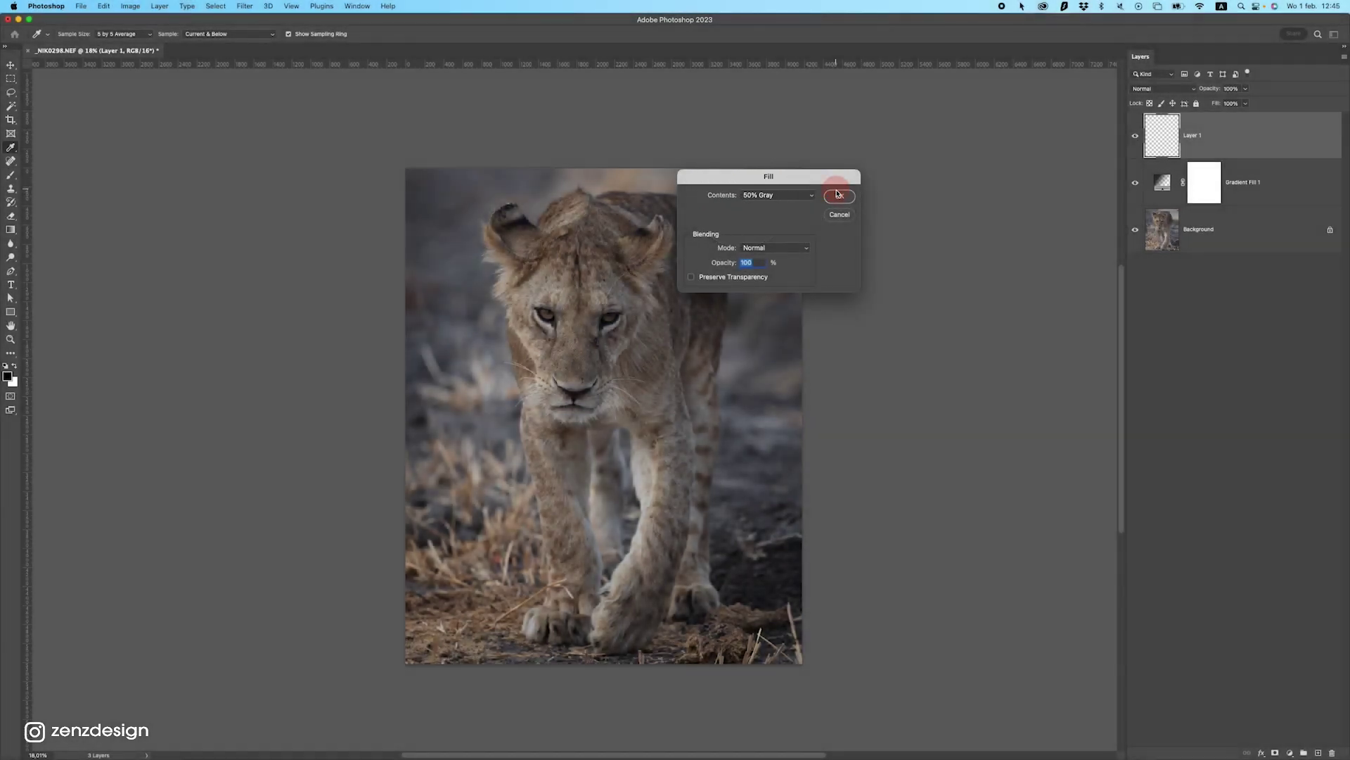
left_click(839, 197)
key("v")
left_click(1160, 89)
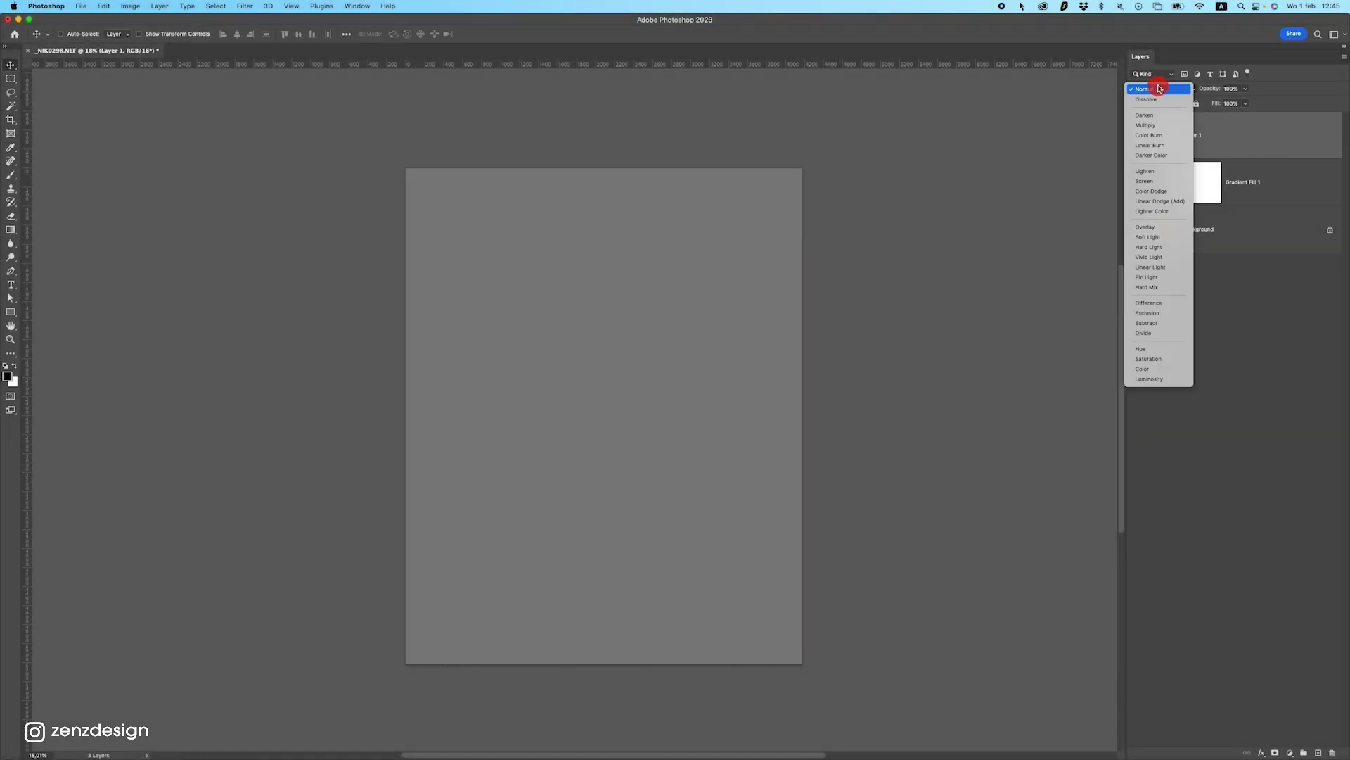
left_click(1154, 228)
- Set up the Dodge tool with the Midtones range and 50% exposure
left_click(11, 257)
left_click(139, 33)
left_click(145, 22)
left_click(223, 34)
left_click_drag(225, 50, 243, 48)
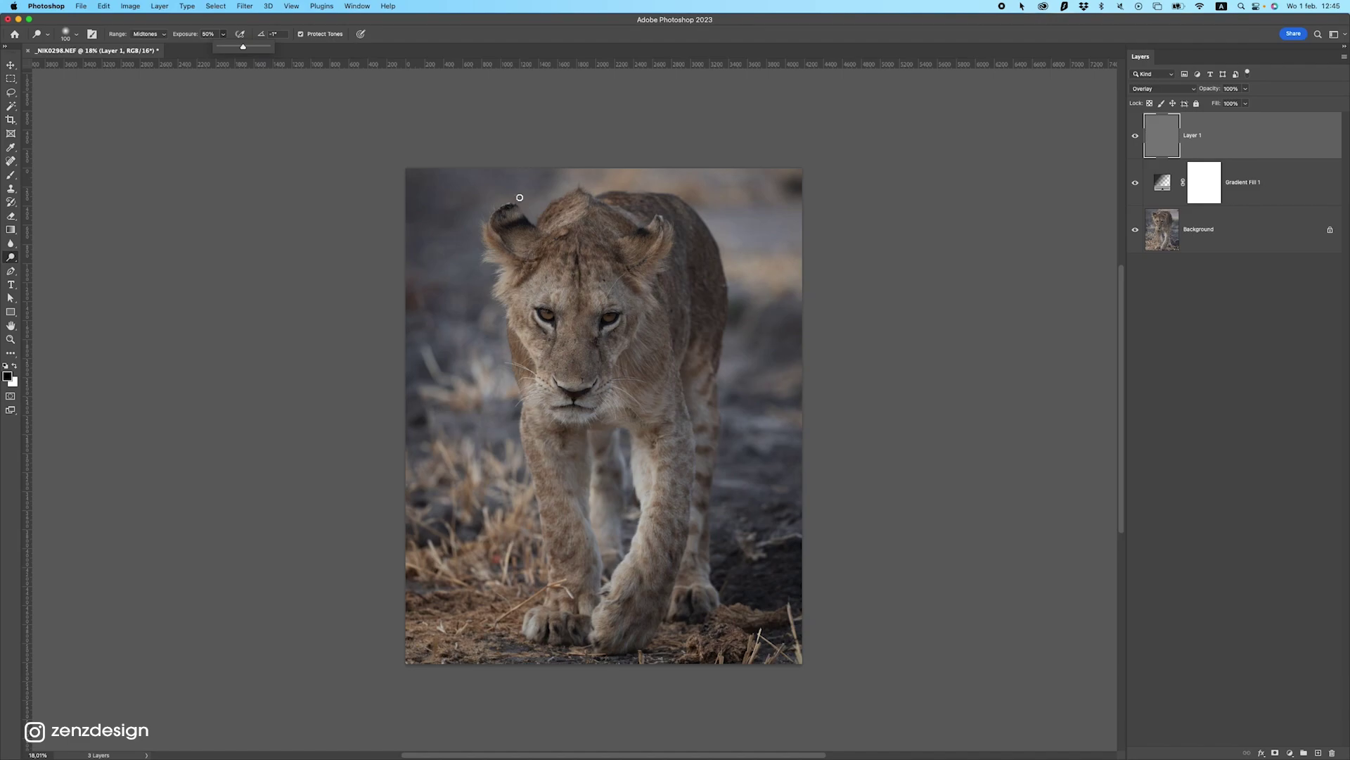
- Dodge both of the lion's eyes on the gray Overlay layer with a small brush to brighten the irises
scroll(577, 294, "up", 10)
key("bracketleft")
key("bracketleft")
mouse_move(561, 286)
left_mouse_down()
mouse_move(524, 275)
mouse_move(549, 288)
left_mouse_up()
key("bracketleft")
key("bracketleft")
key("bracketleft")
mouse_move(913, 324)
left_mouse_down()
mouse_move(953, 290)
mouse_move(904, 313)
mouse_move(948, 288)
mouse_move(888, 295)
mouse_move(939, 286)
mouse_move(914, 304)
left_mouse_up()
scroll(629, 394, "down", 5)
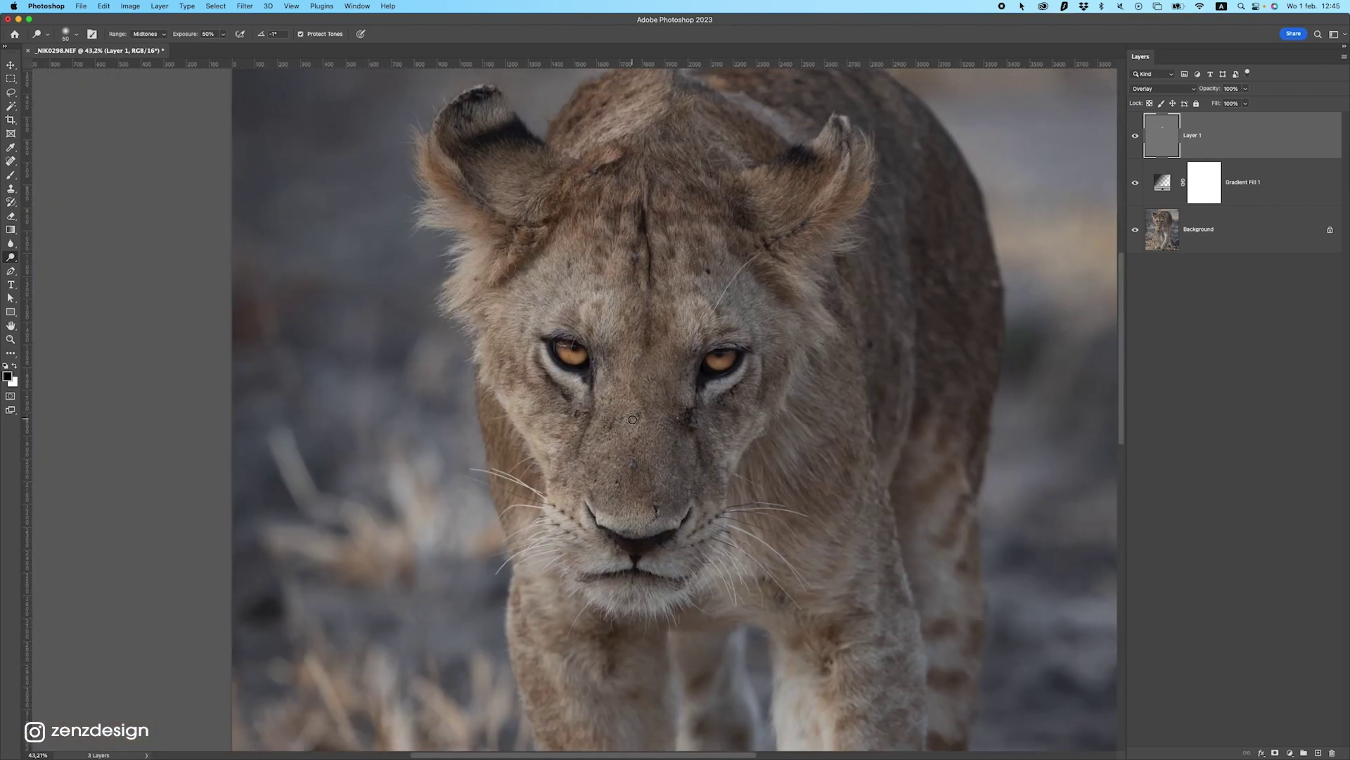
scroll(633, 418, "down", 5)
scroll(635, 422, "up", 2)
left_click_drag(717, 441, 708, 392)
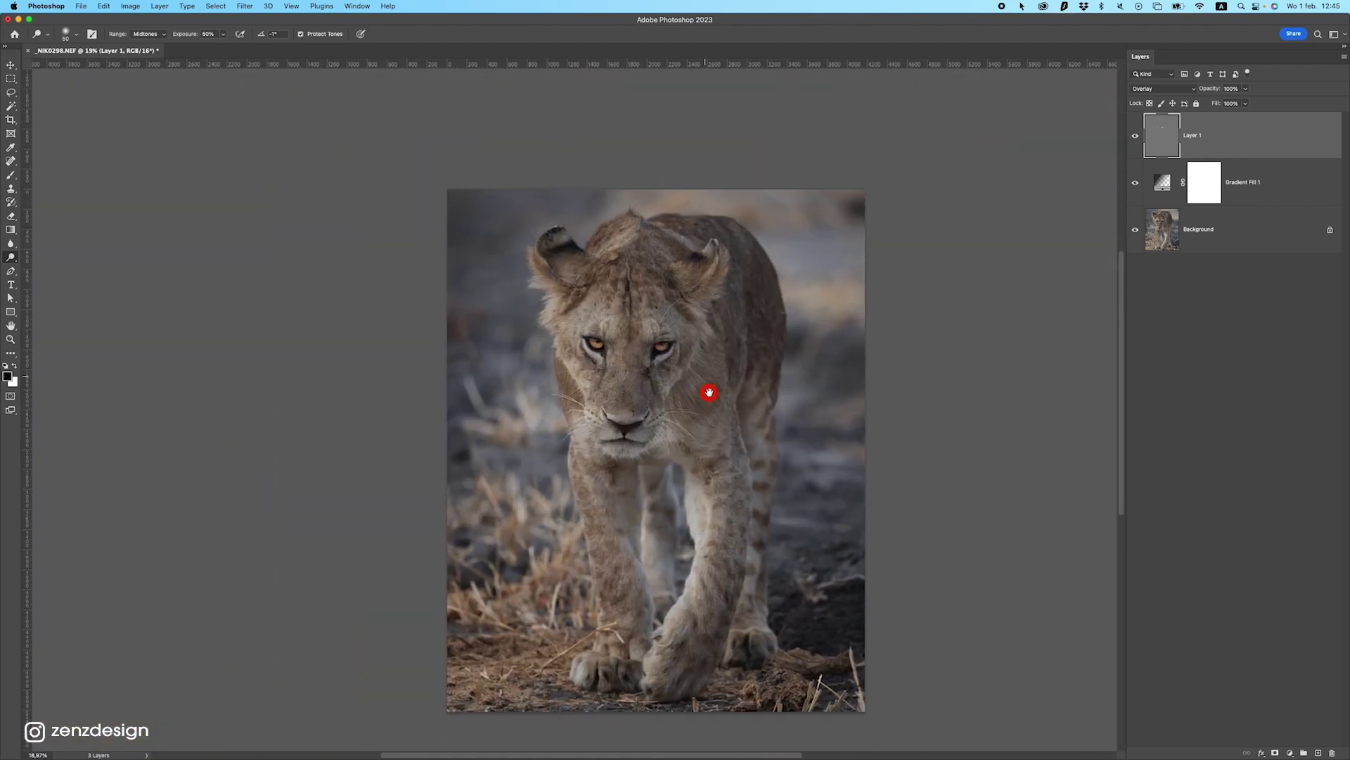
- Compare the eyes with and without the dodge layer, and test a lower layer opacity before restoring 100%
left_click(1138, 136)
left_click(1137, 136)
left_click_drag(1242, 92, 1217, 104)
left_click(1214, 104)
left_click_drag(1215, 103, 1255, 102)
scroll(665, 429, "down", 3)
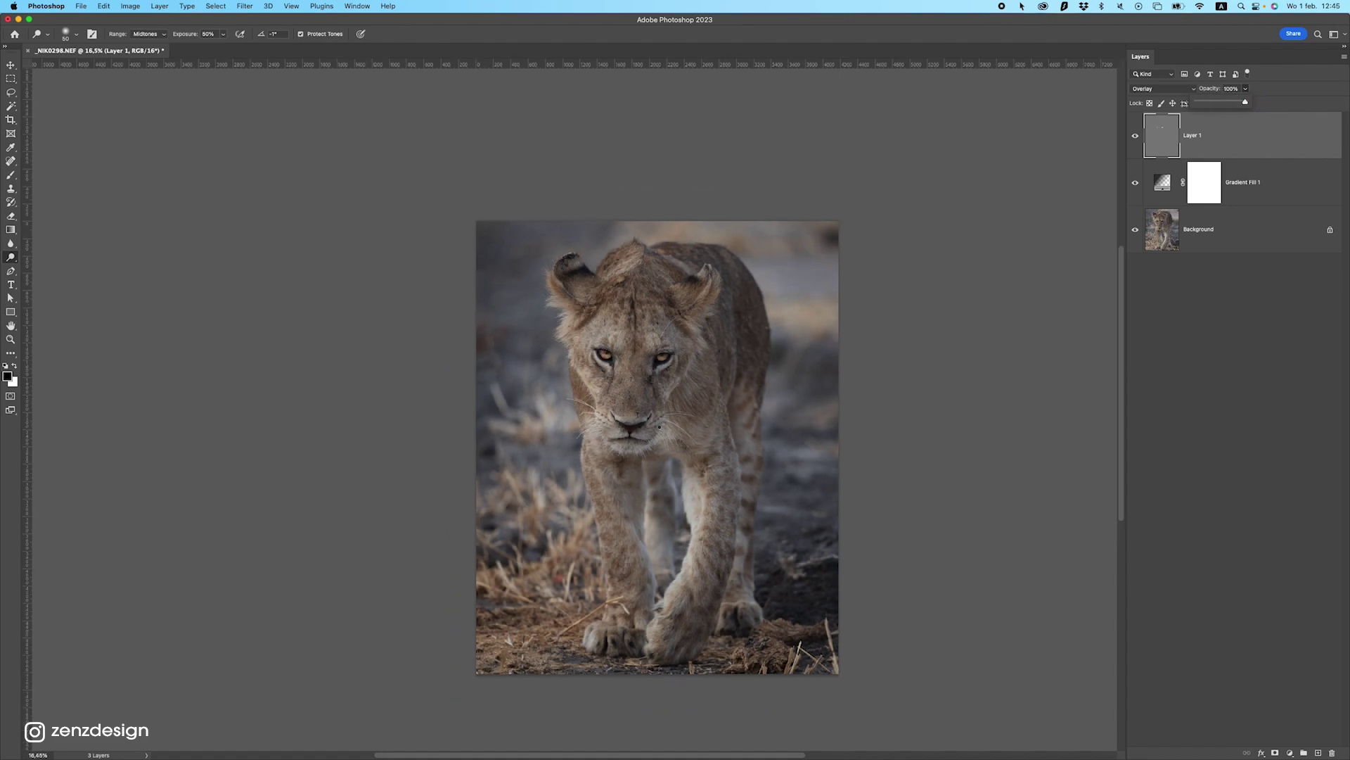
scroll(658, 428, "up", 5)
- Close the lion photo and examine the noise around the bird in DSC01330.ARW up close in Camera Raw
key("super+w")
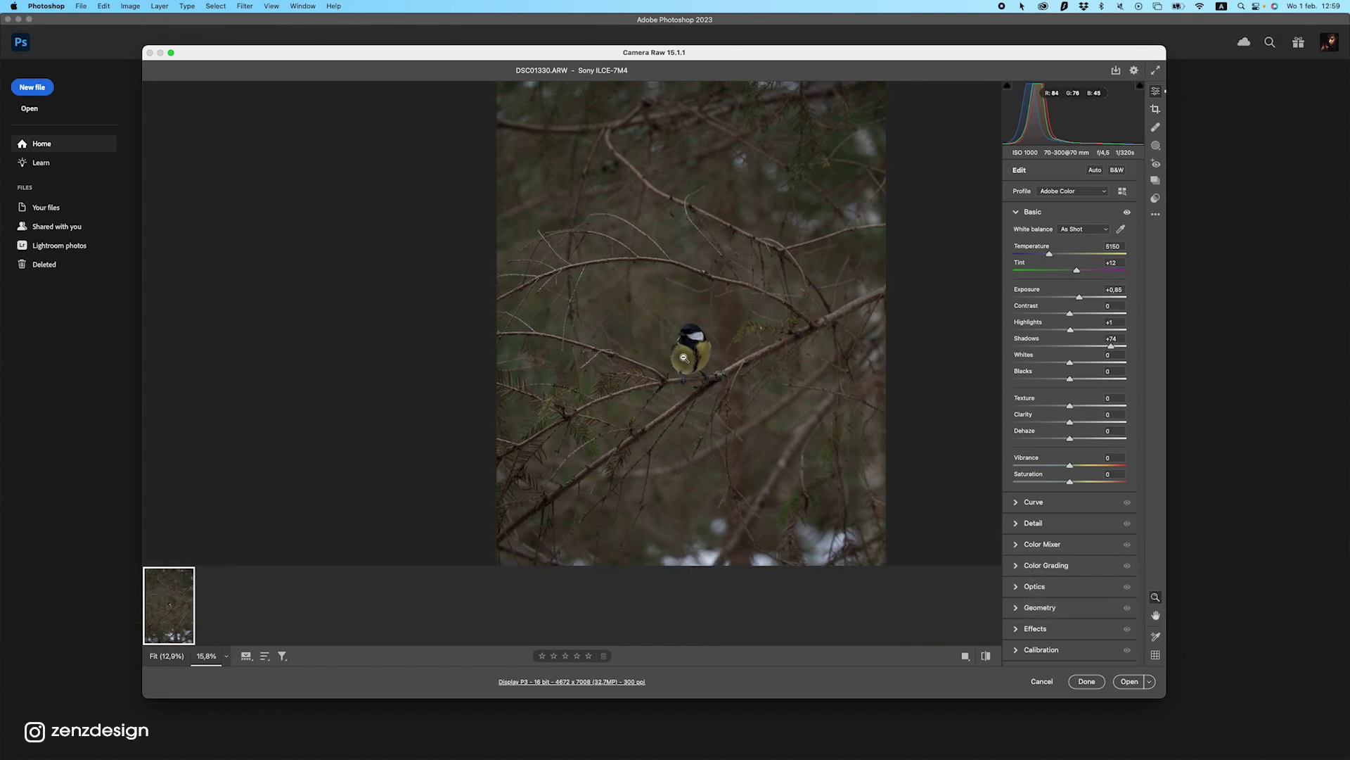
mouse_move(678, 353)
left_mouse_down()
mouse_move(778, 352)
mouse_move(648, 326)
mouse_move(640, 317)
mouse_move(669, 307)
mouse_move(653, 307)
left_mouse_up()
key("space")
mouse_move(754, 361)
left_mouse_down()
mouse_move(678, 361)
mouse_move(750, 356)
mouse_move(740, 359)
left_mouse_up()
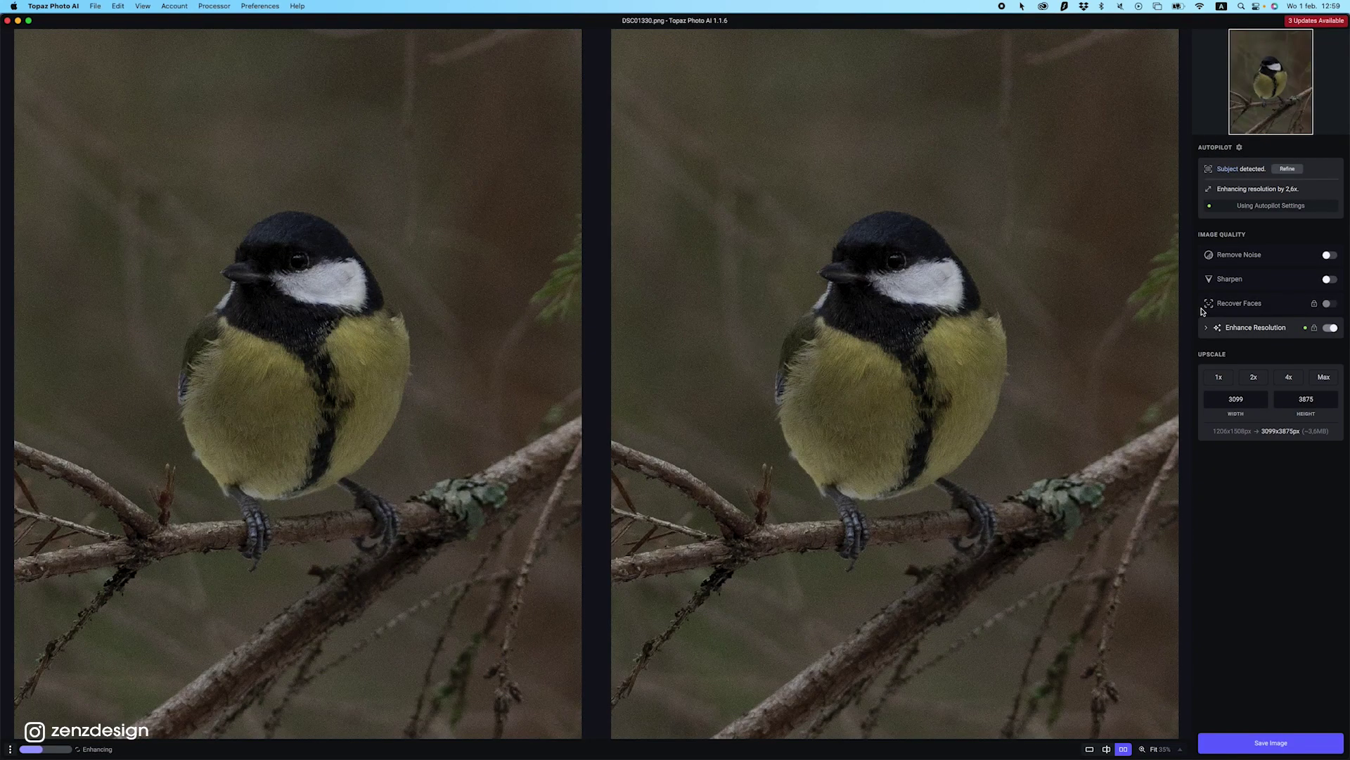
- In Topaz Photo AI, enable Remove Noise and Sharpen for the bird photo, raise the noise removal Strength to 84, and compare with the original
left_click(1330, 256)
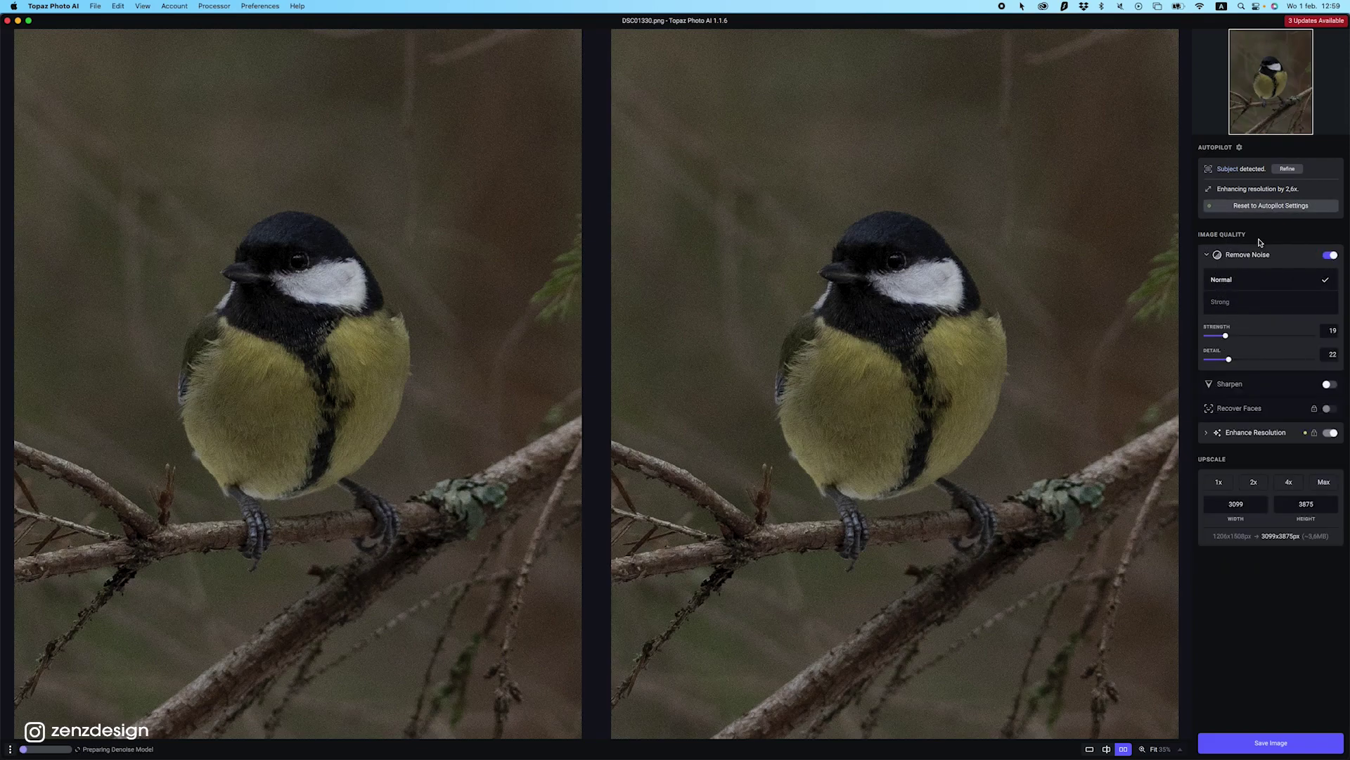
left_click(1329, 384)
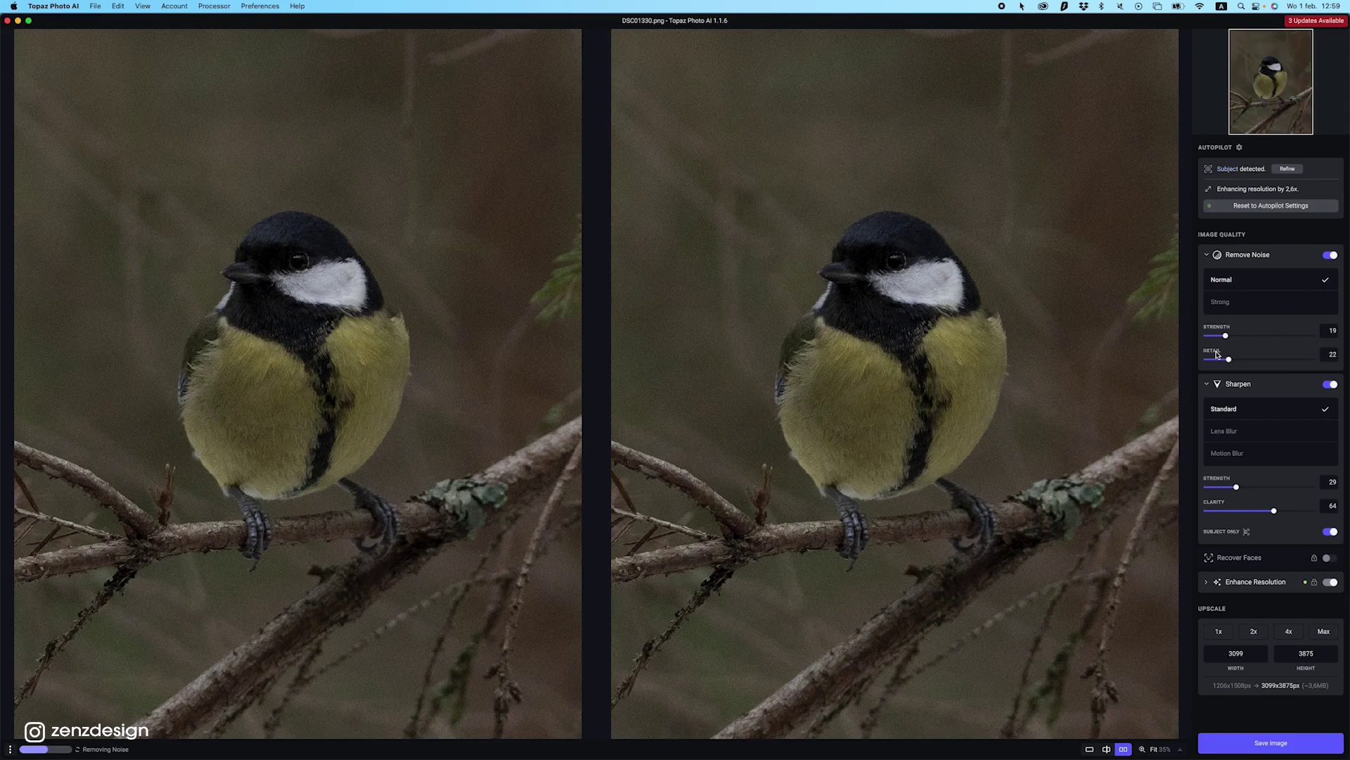
left_click_drag(1231, 342, 1283, 340)
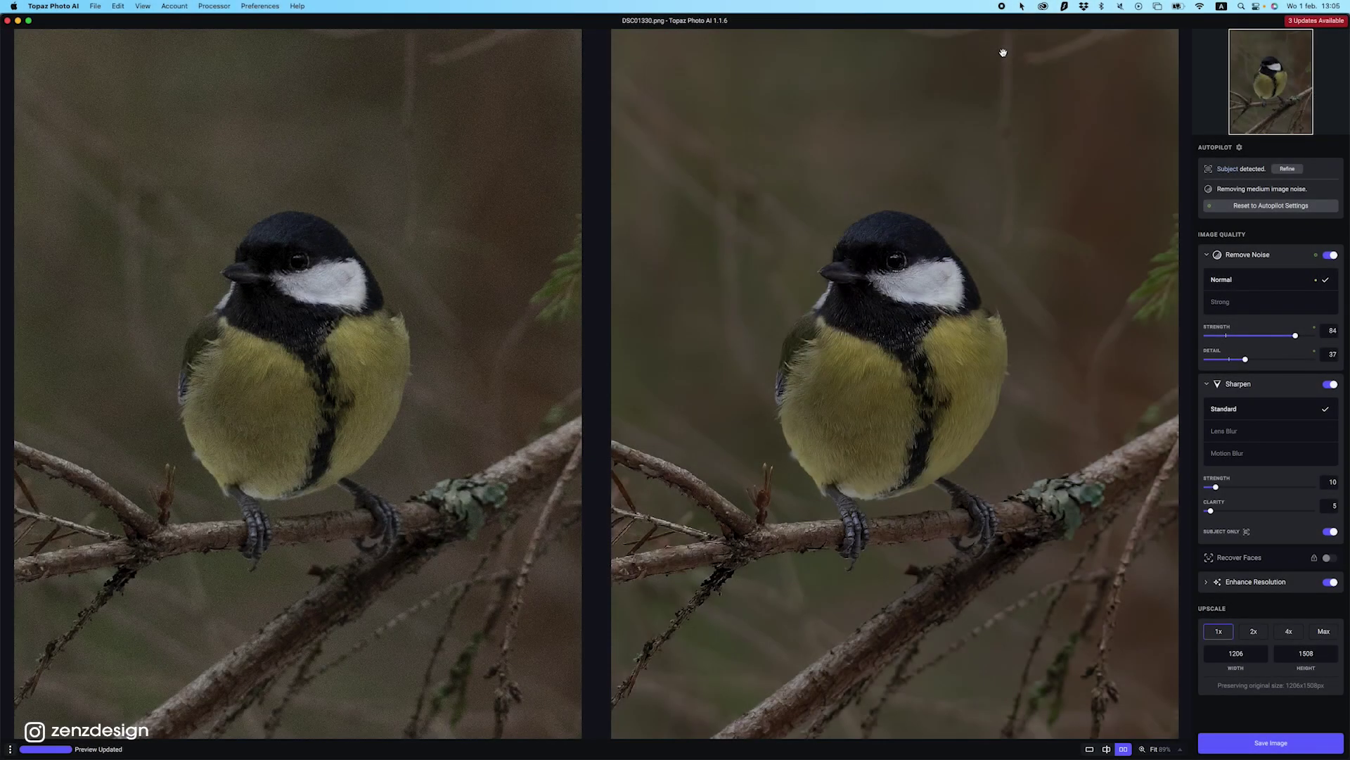
left_click(272, 229)
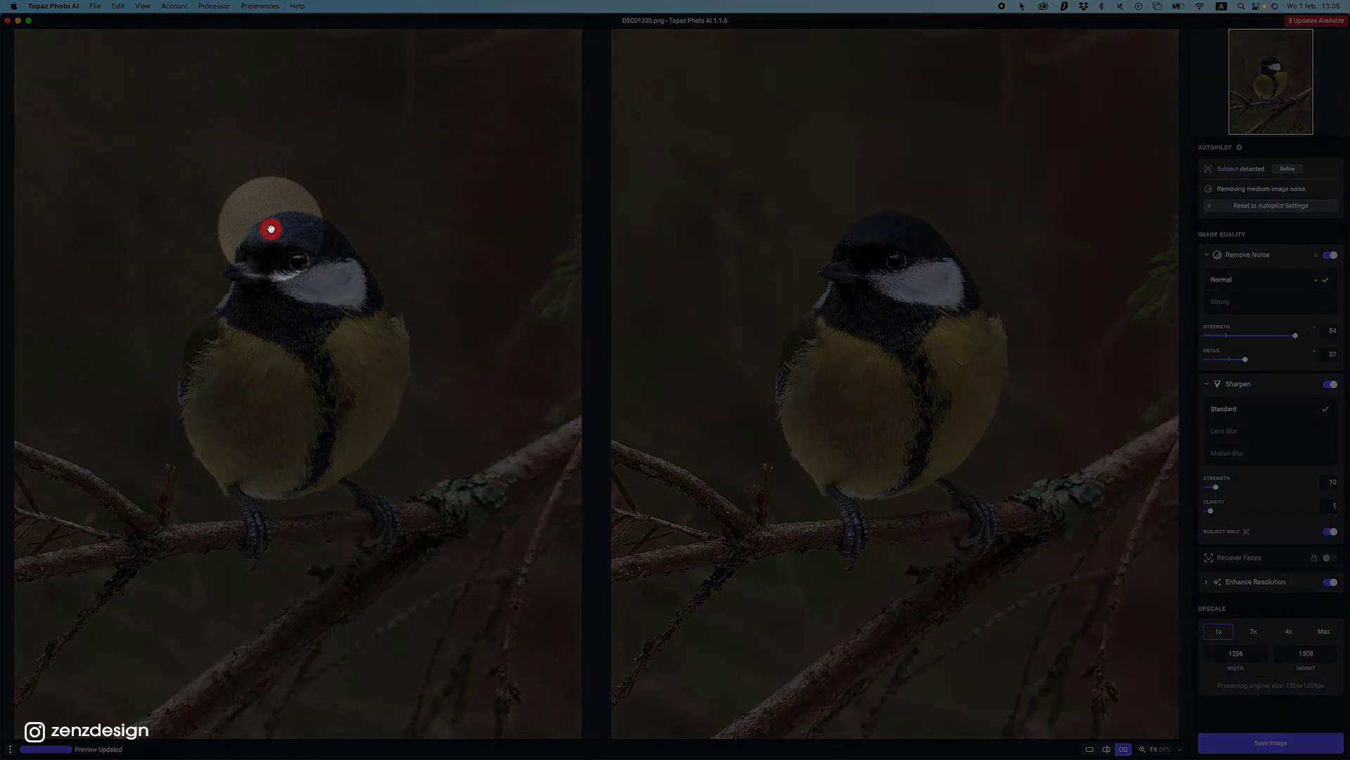
left_click(332, 245)
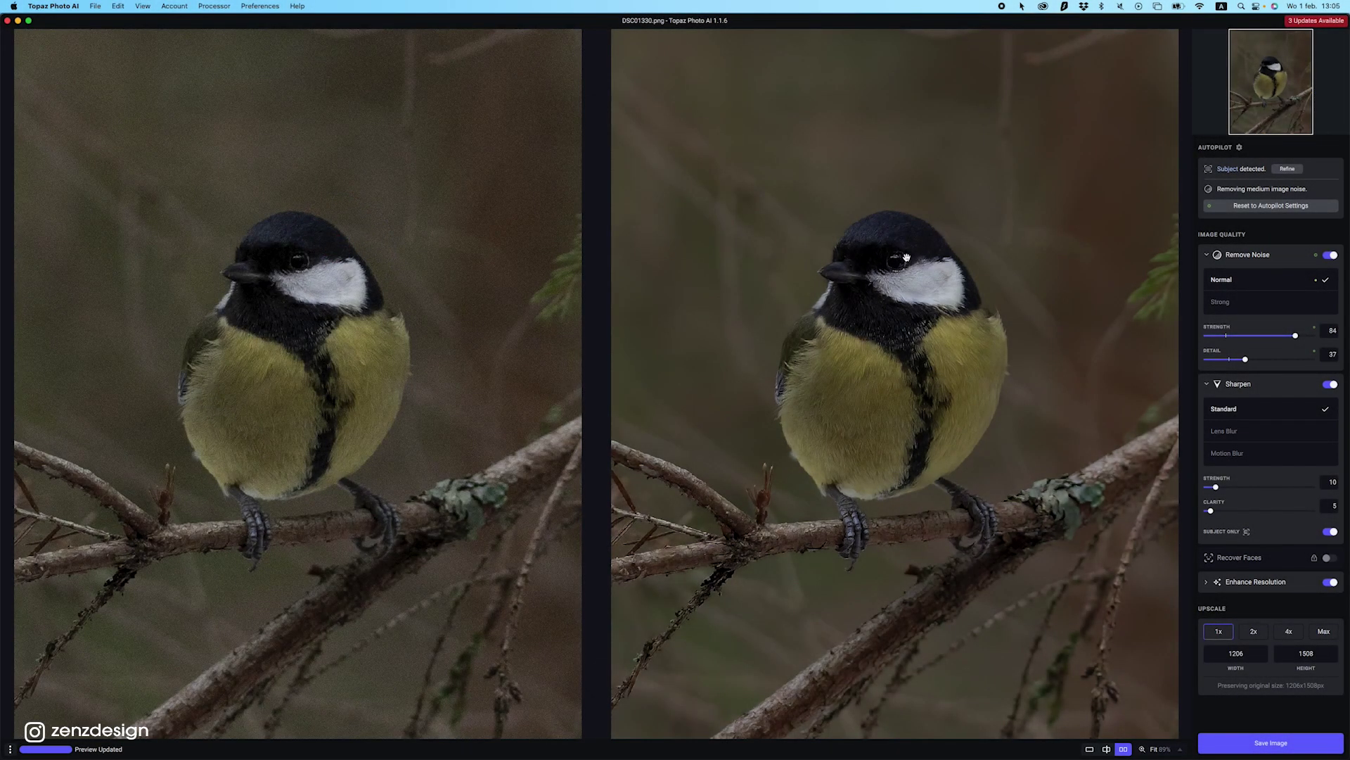